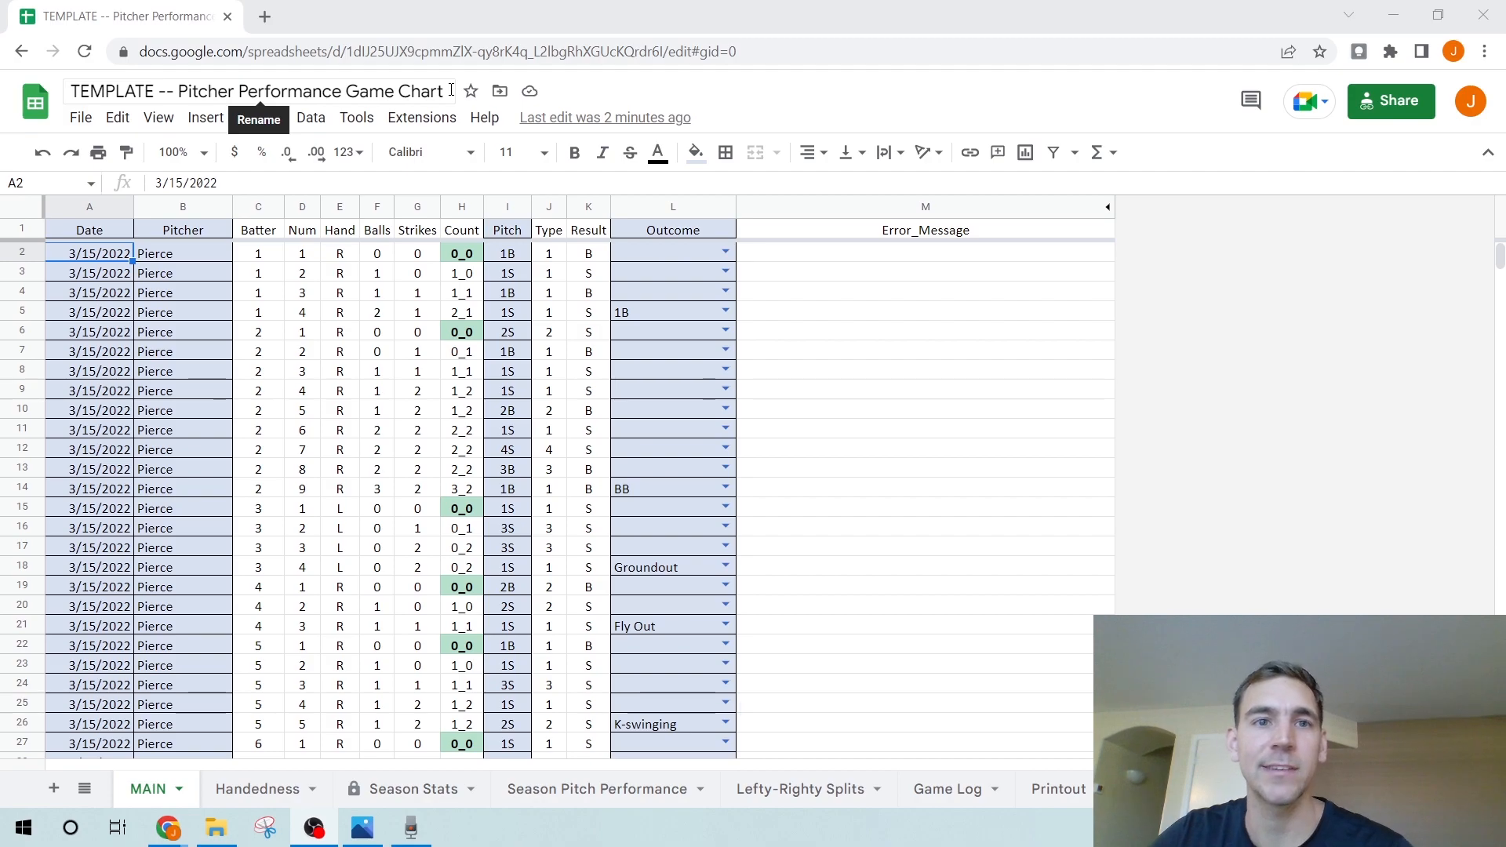
- Look at the handwritten pitching chart photo and the individual pitchers' strike percentages on the Season Stats sheet
click(364, 820)
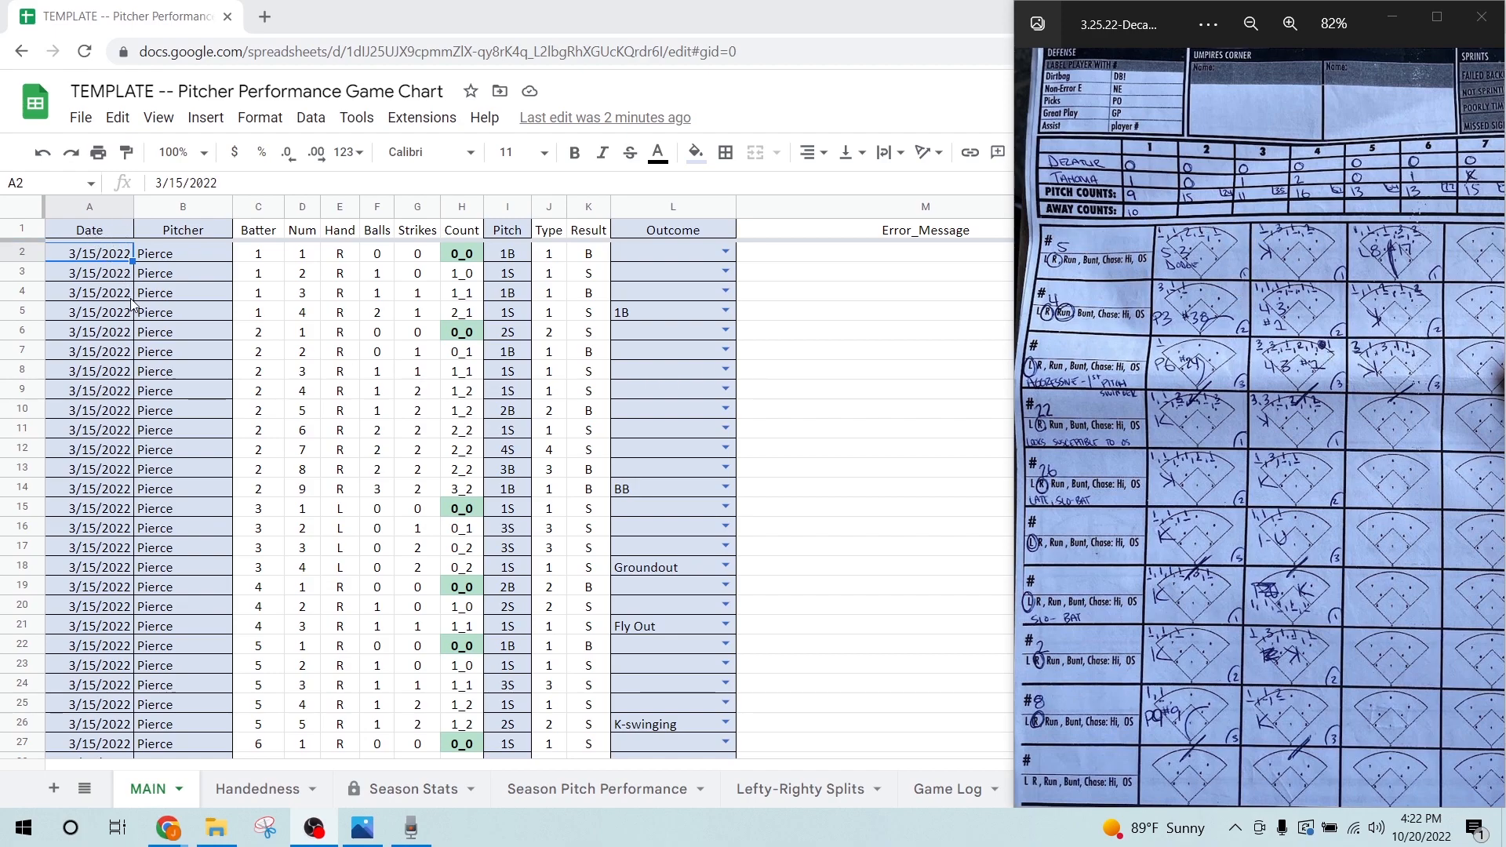
click(389, 789)
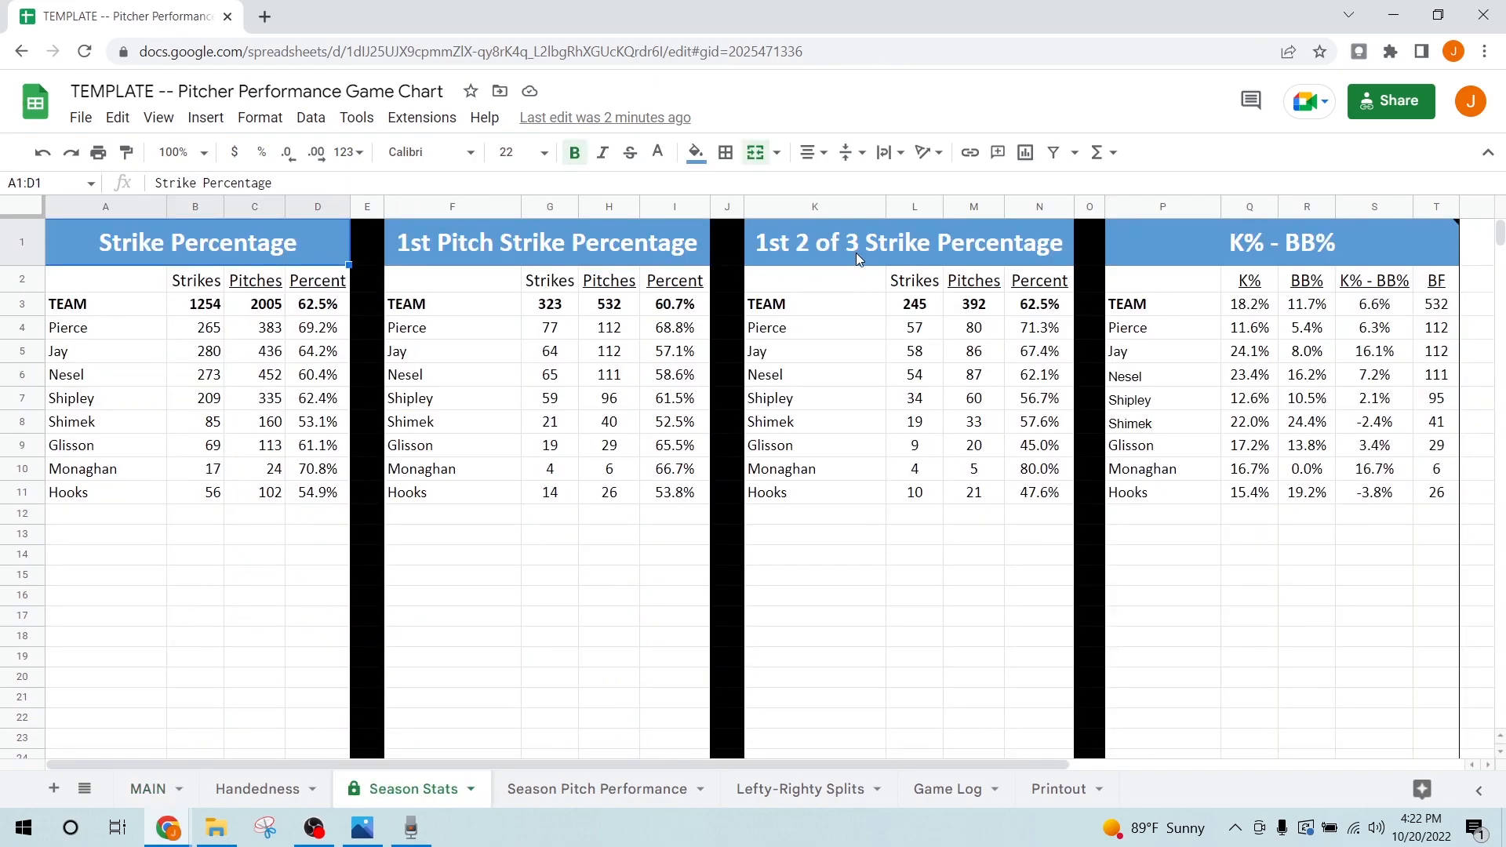
drag(114, 329, 117, 493)
- On the Season Pitch Performance sheet, choose the fourth pitcher in the list to show that pitcher's stats
click(586, 794)
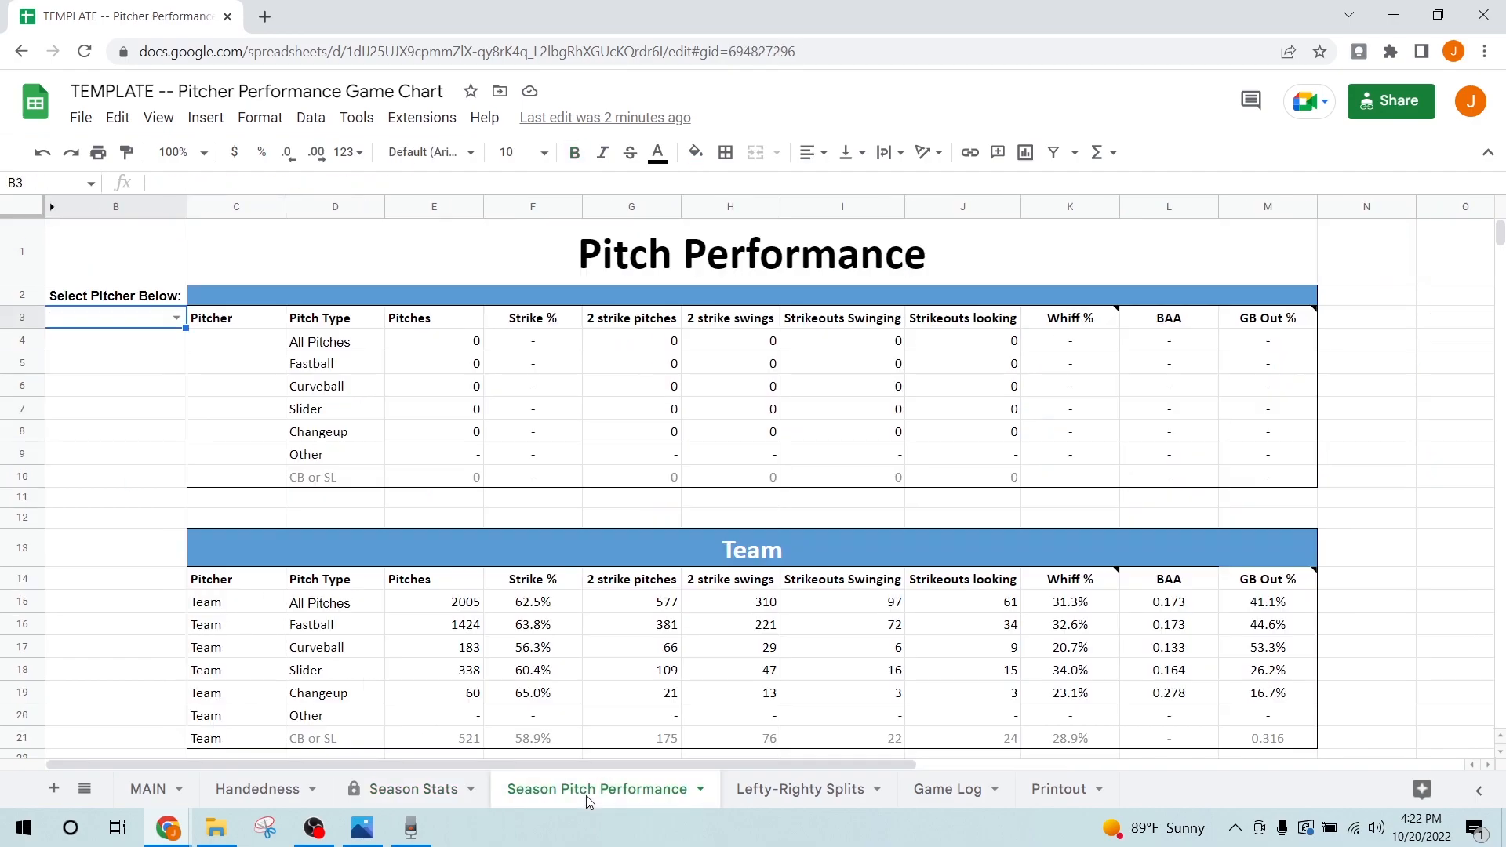
click(176, 317)
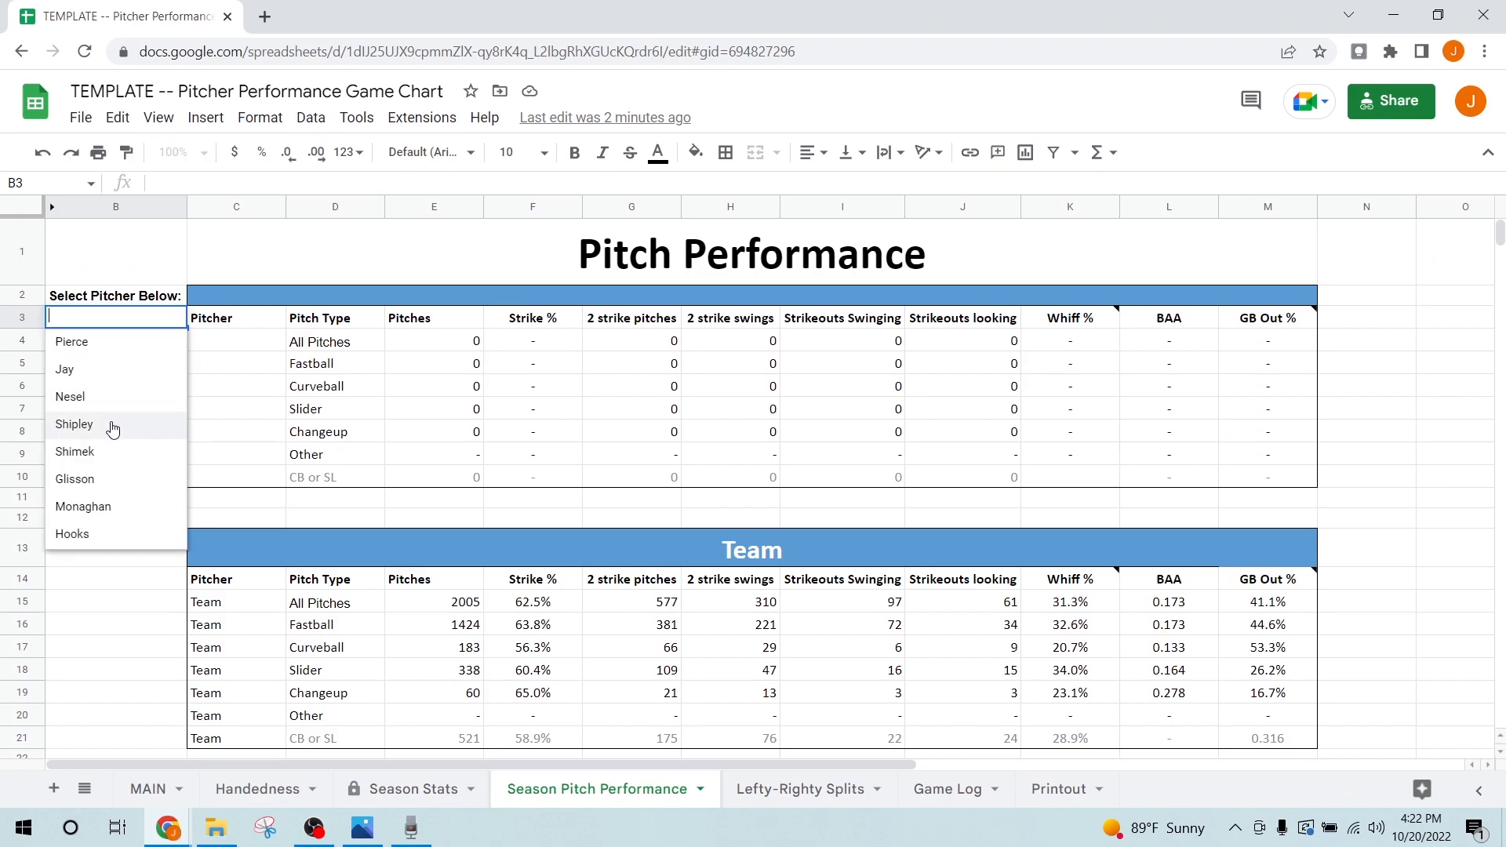
click(112, 429)
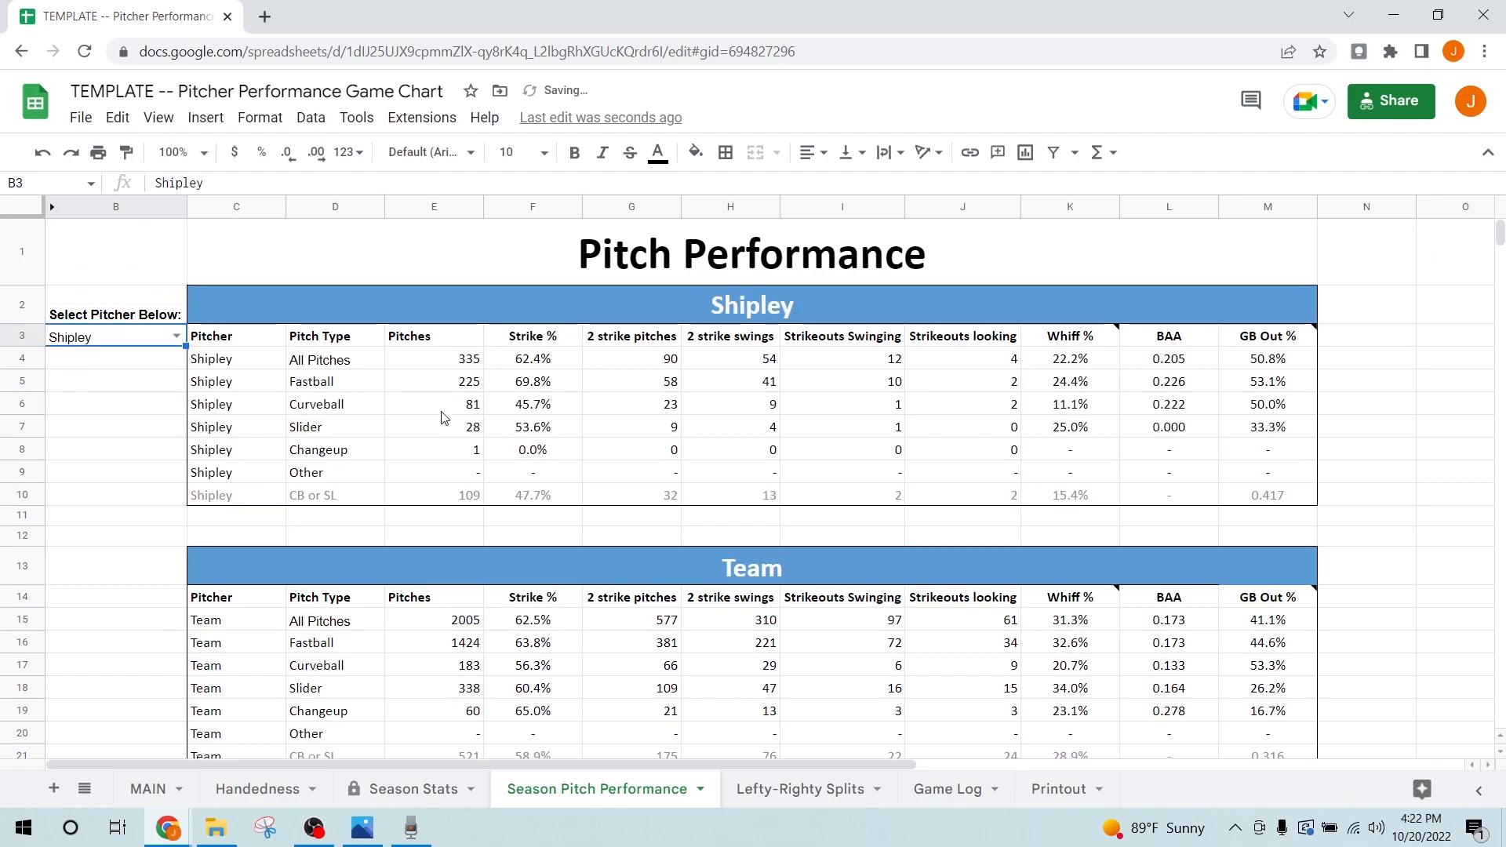
- Examine the selected pitcher's strike percentages by pitch type and the curveball whiff percentage
click(542, 388)
drag(542, 393, 530, 451)
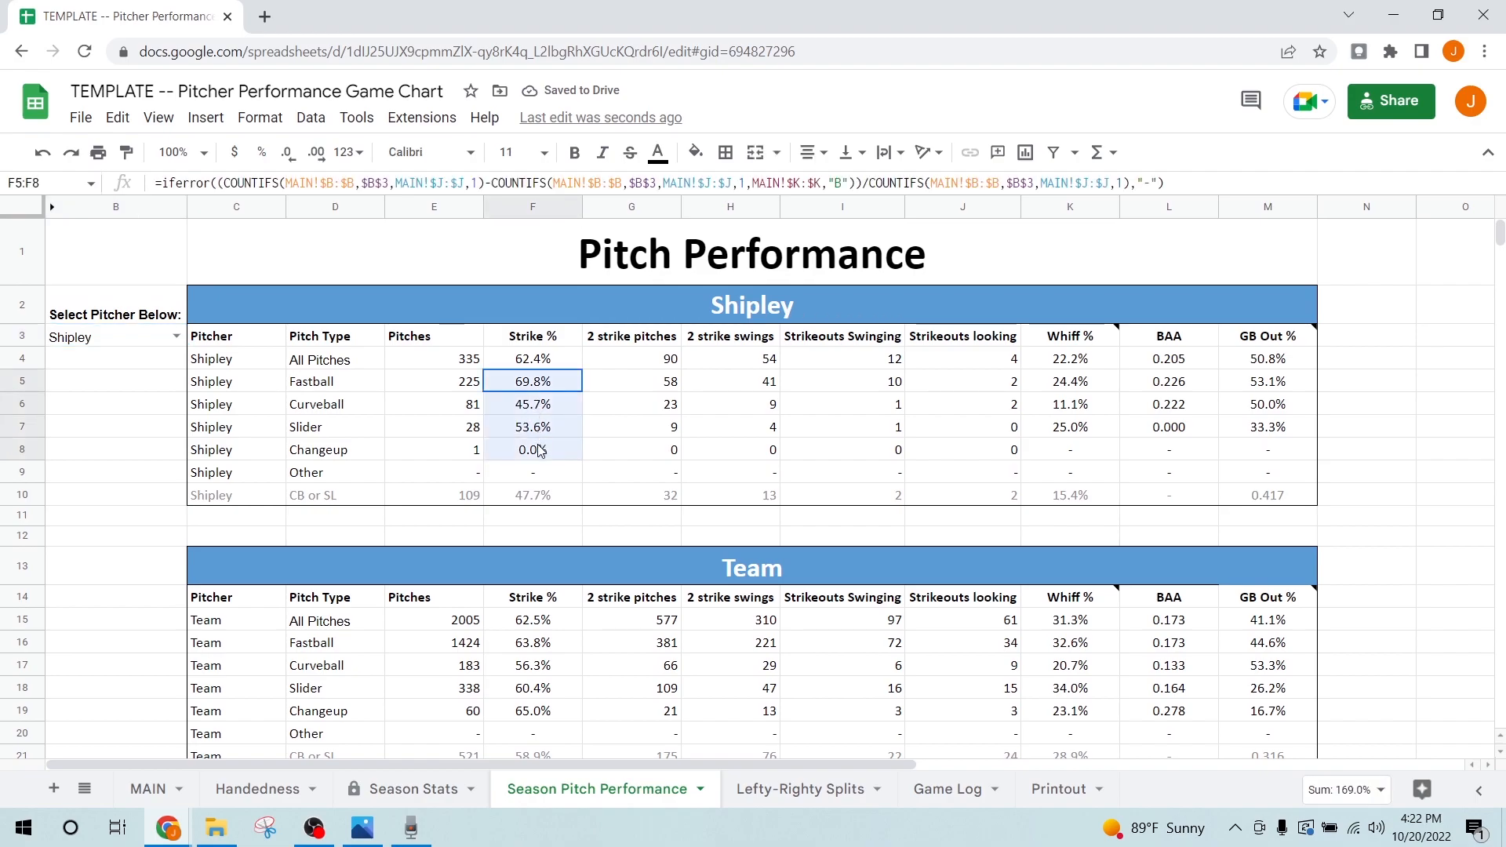
click(527, 450)
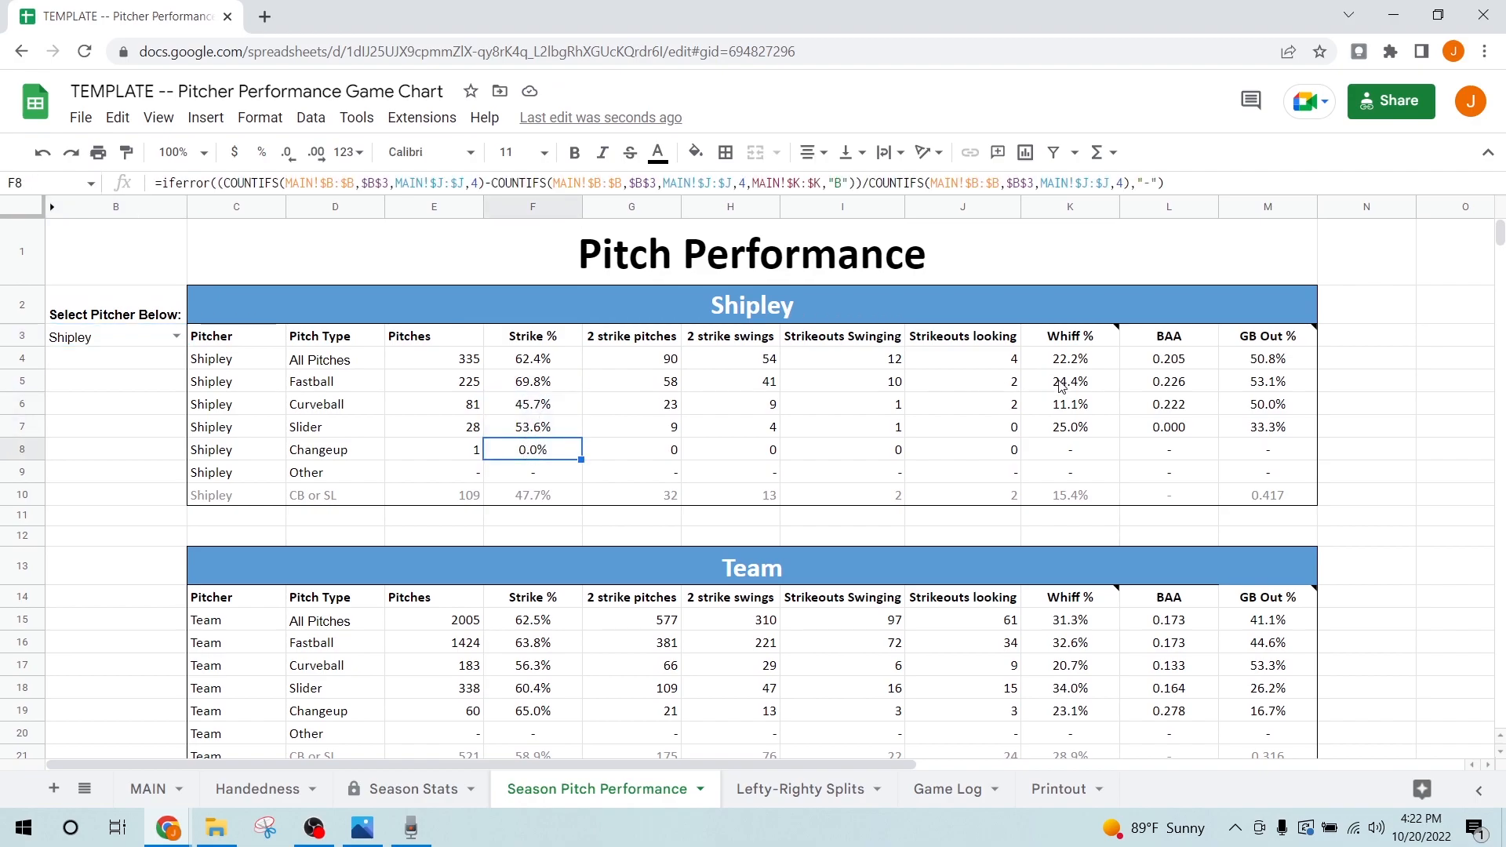
mouse_move(1070, 349)
click(1087, 403)
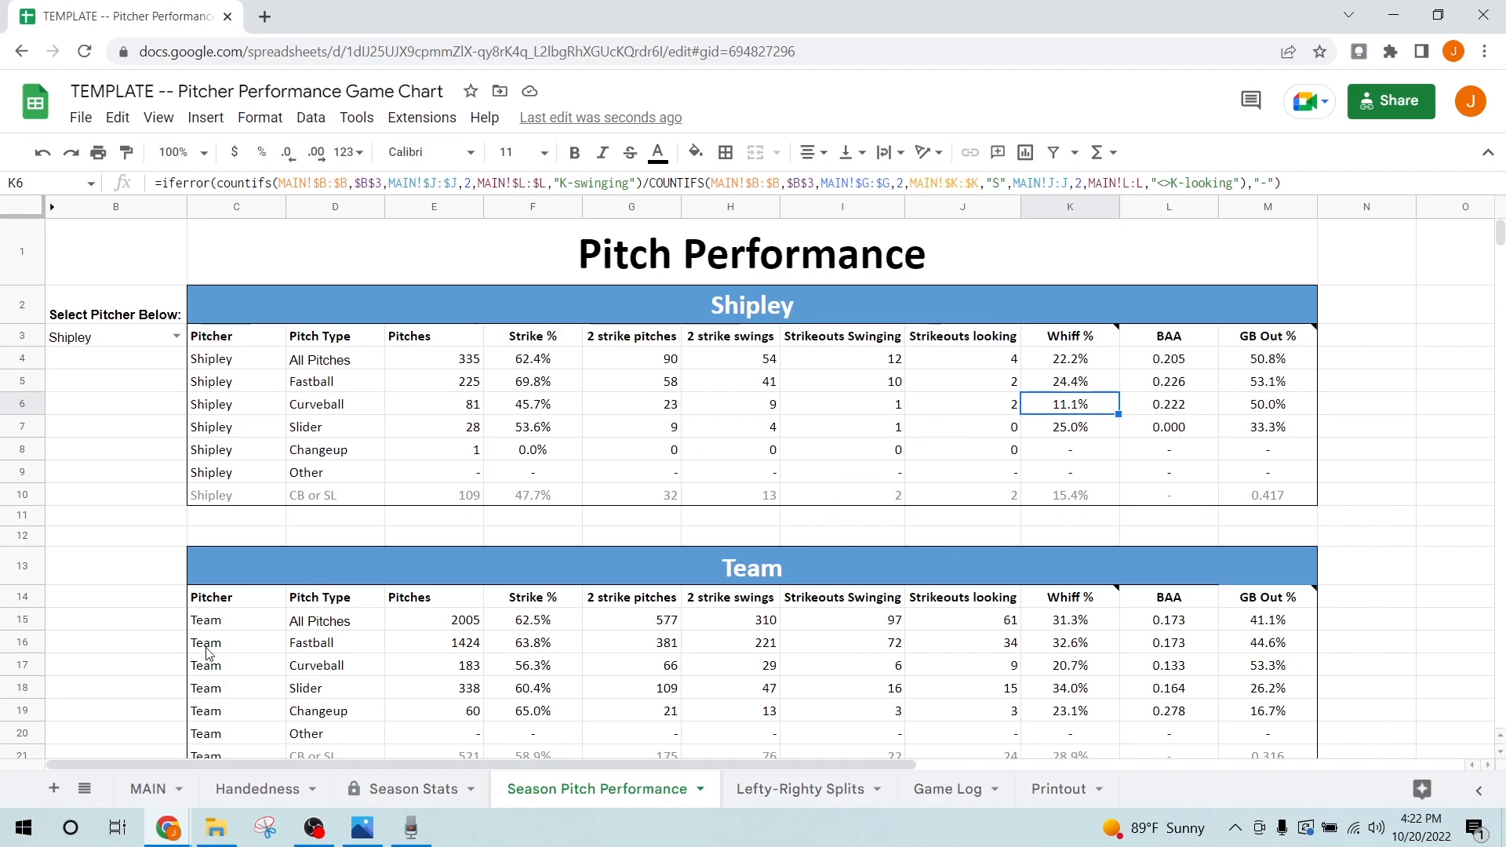
- On the Lefty-Righty Splits sheet, choose the second pitcher in the list to show that pitcher's splits
click(788, 791)
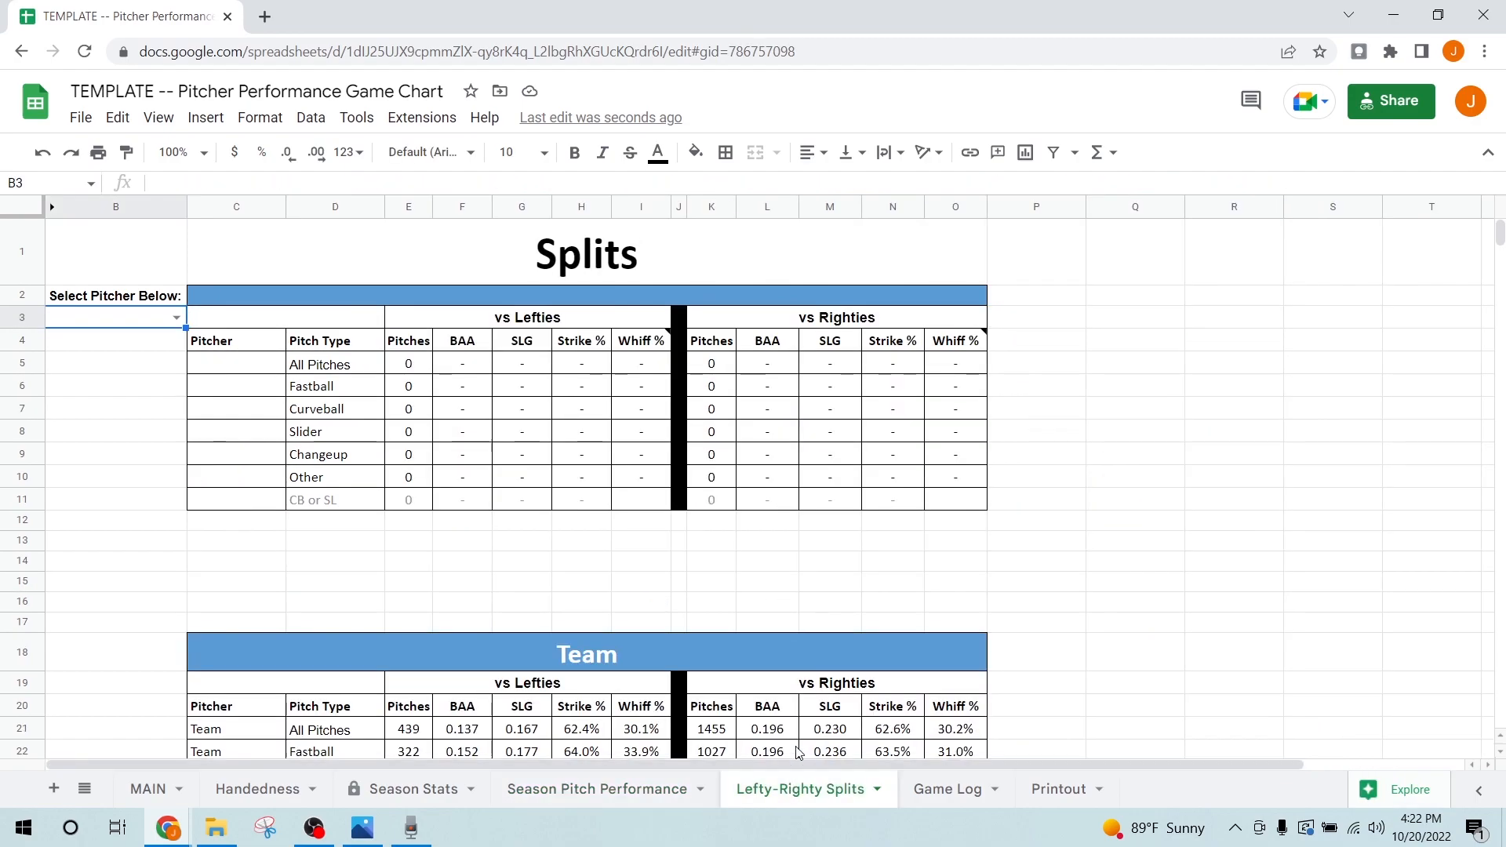
click(176, 318)
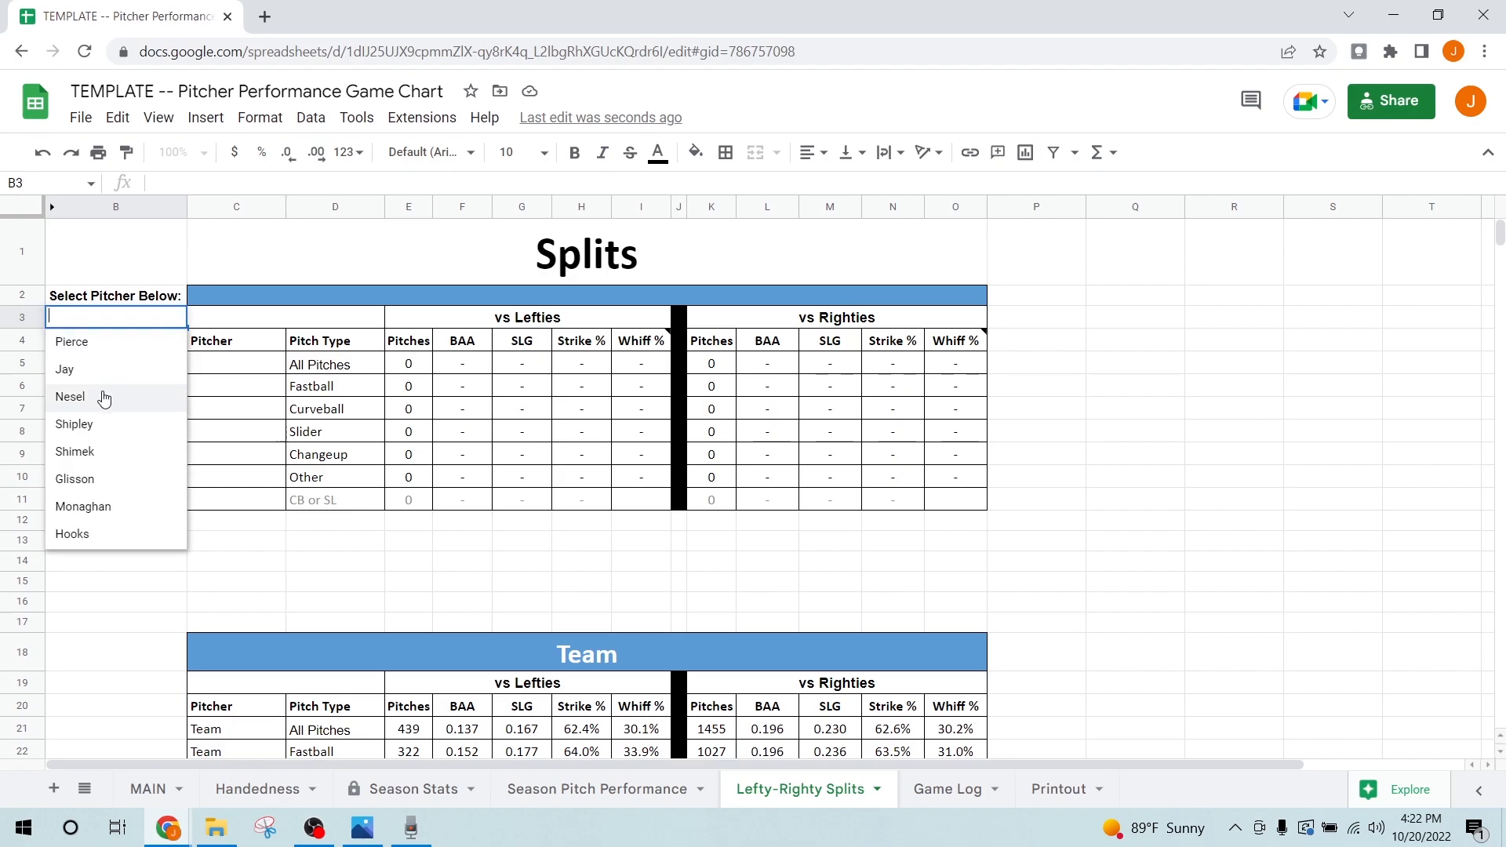
click(100, 372)
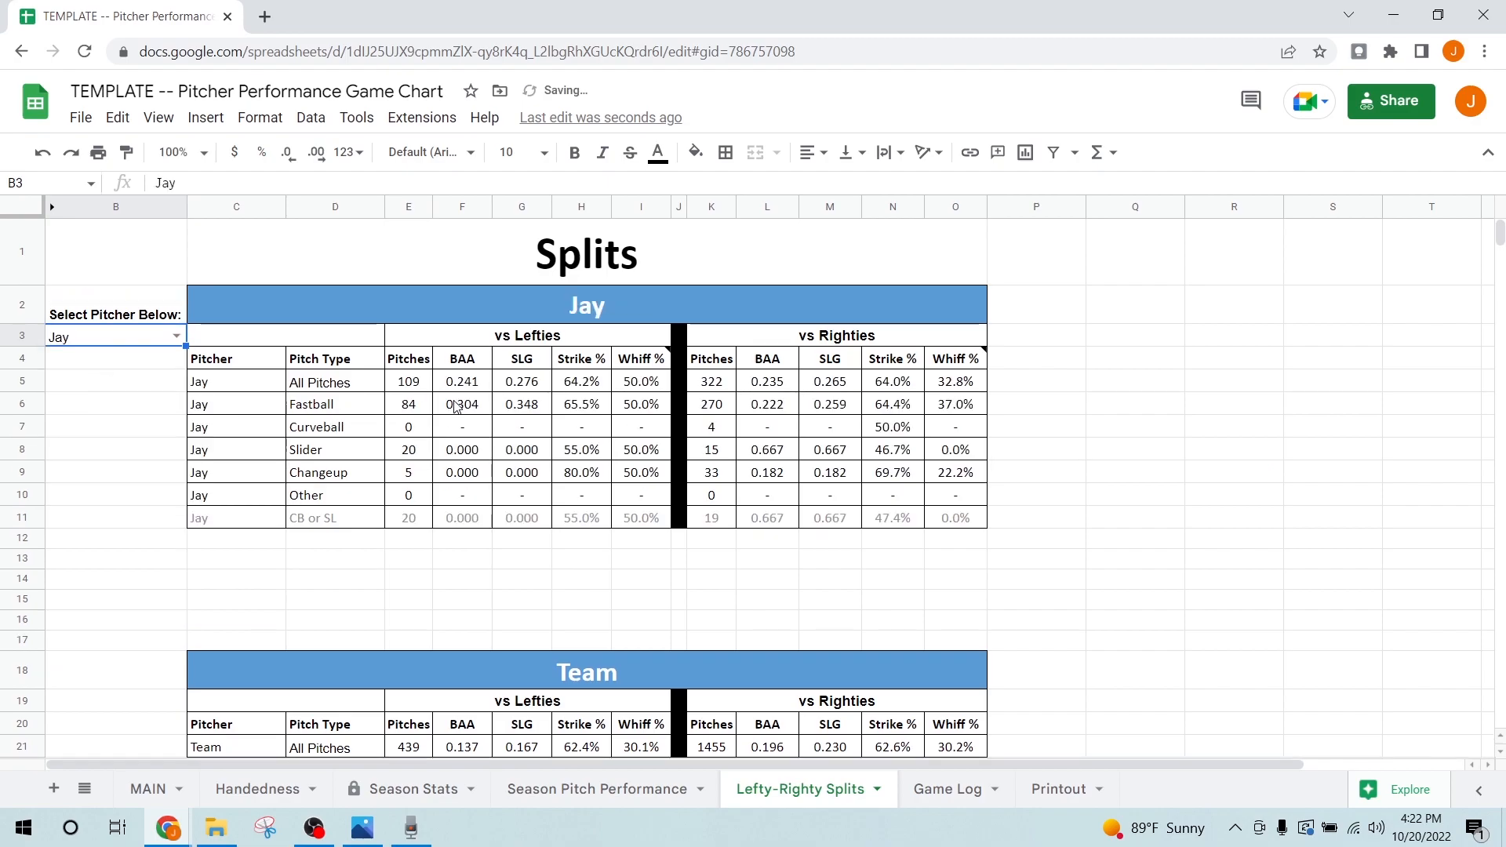
- Examine the pitcher's fastball batting average against lefties and the team splits table below
click(462, 405)
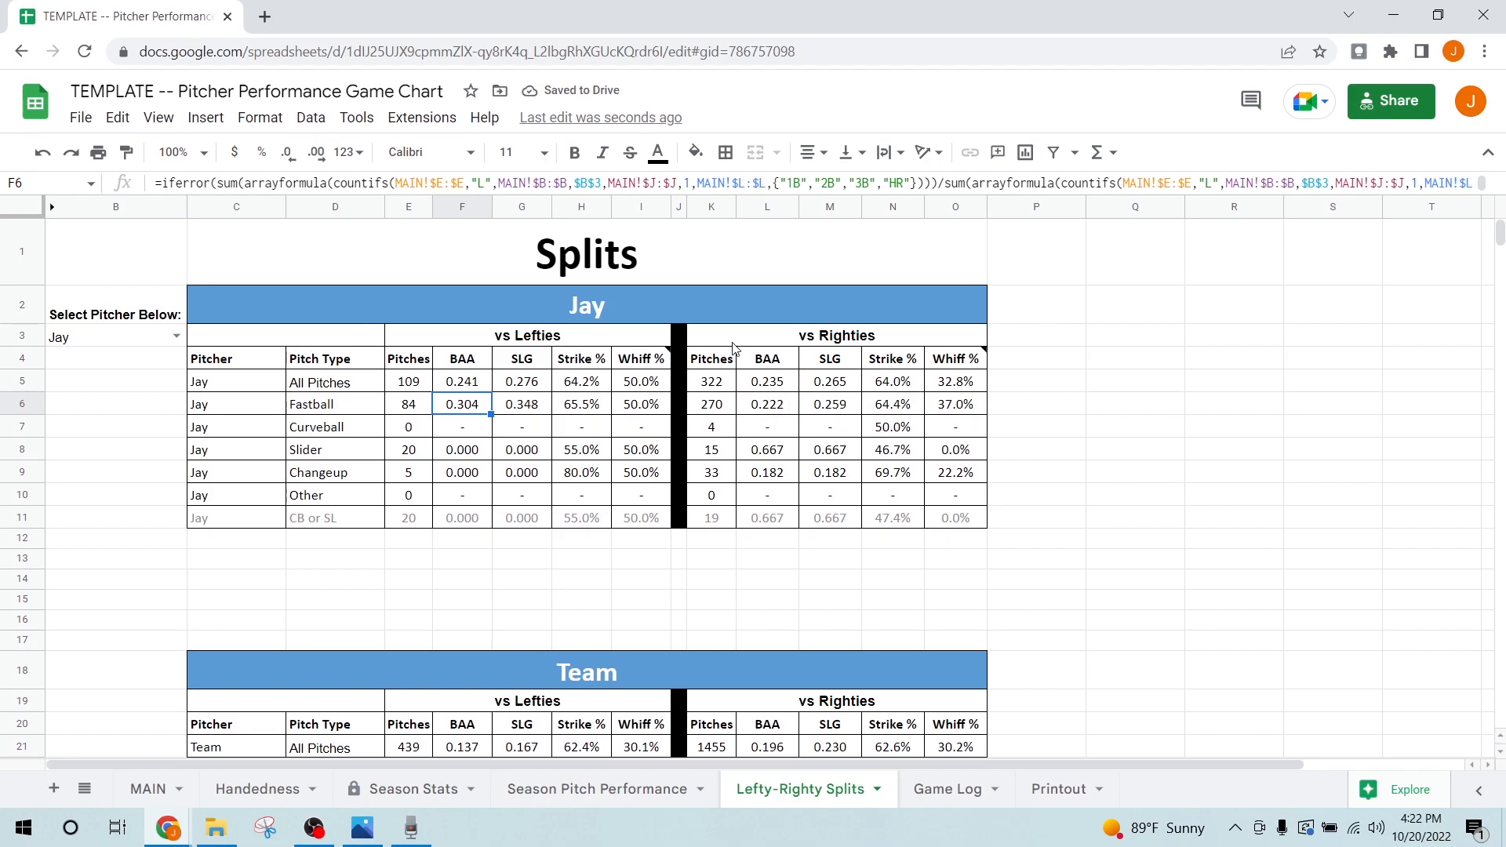
scroll(766, 414, down, 3)
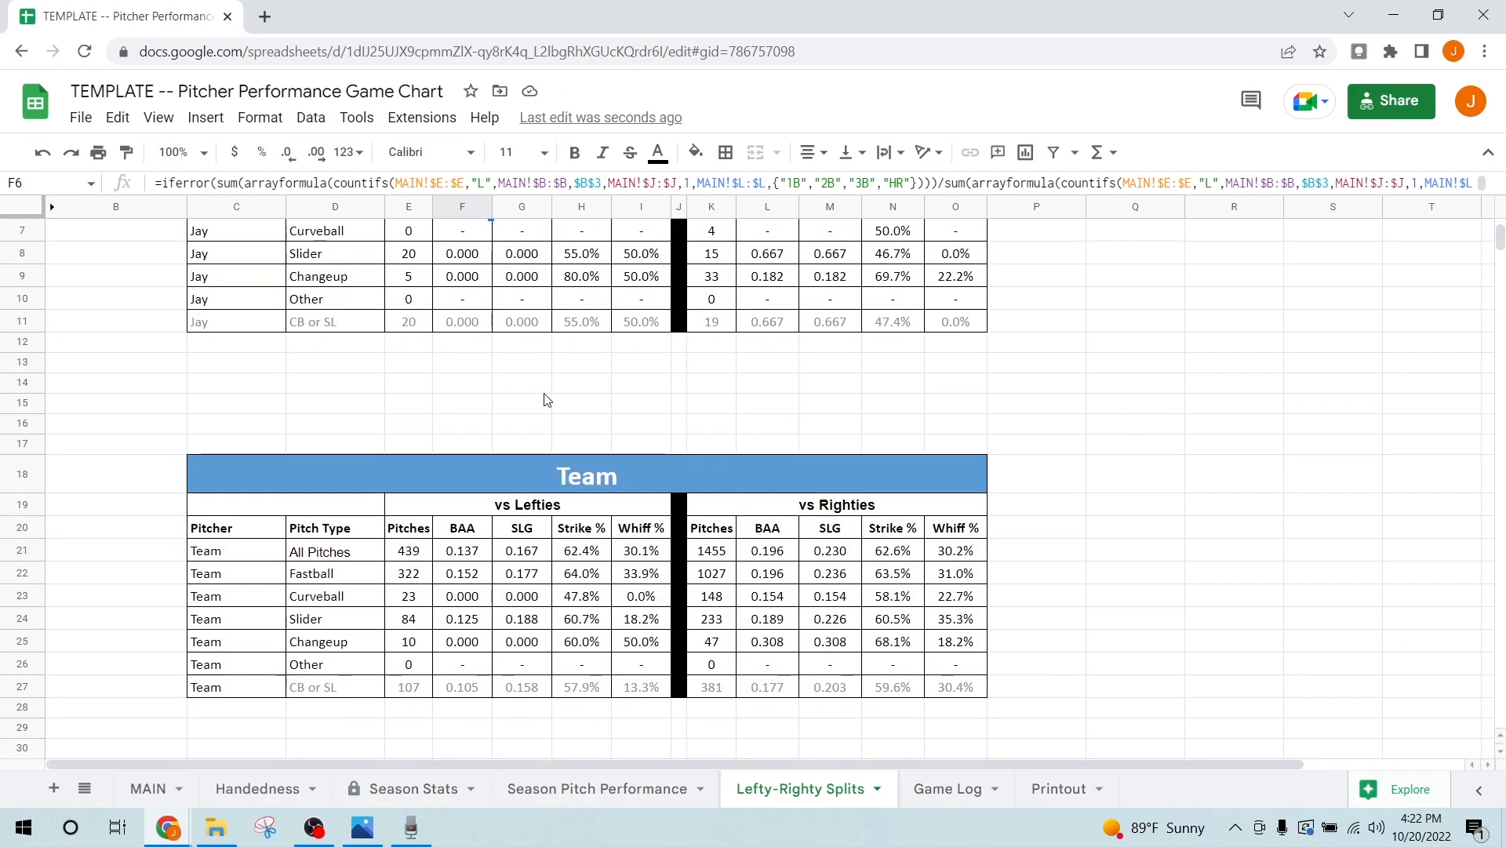
scroll(673, 609, up, 3)
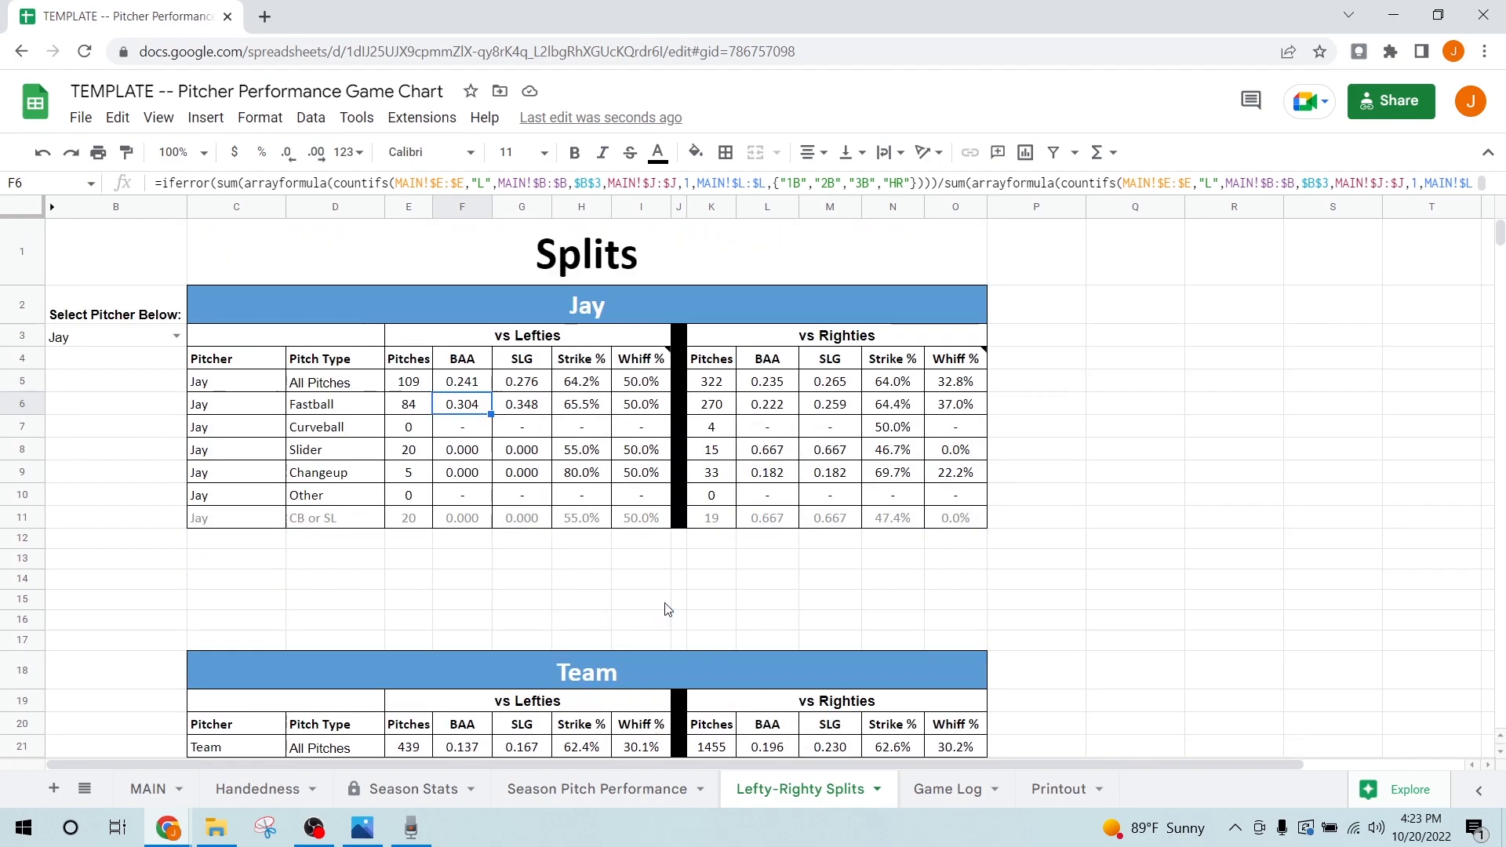
- On the Game Log sheet, show the 3/15/2022, 3/22/2022 and 3/25/2022 games in turn and review the last game's pitcher row
click(934, 789)
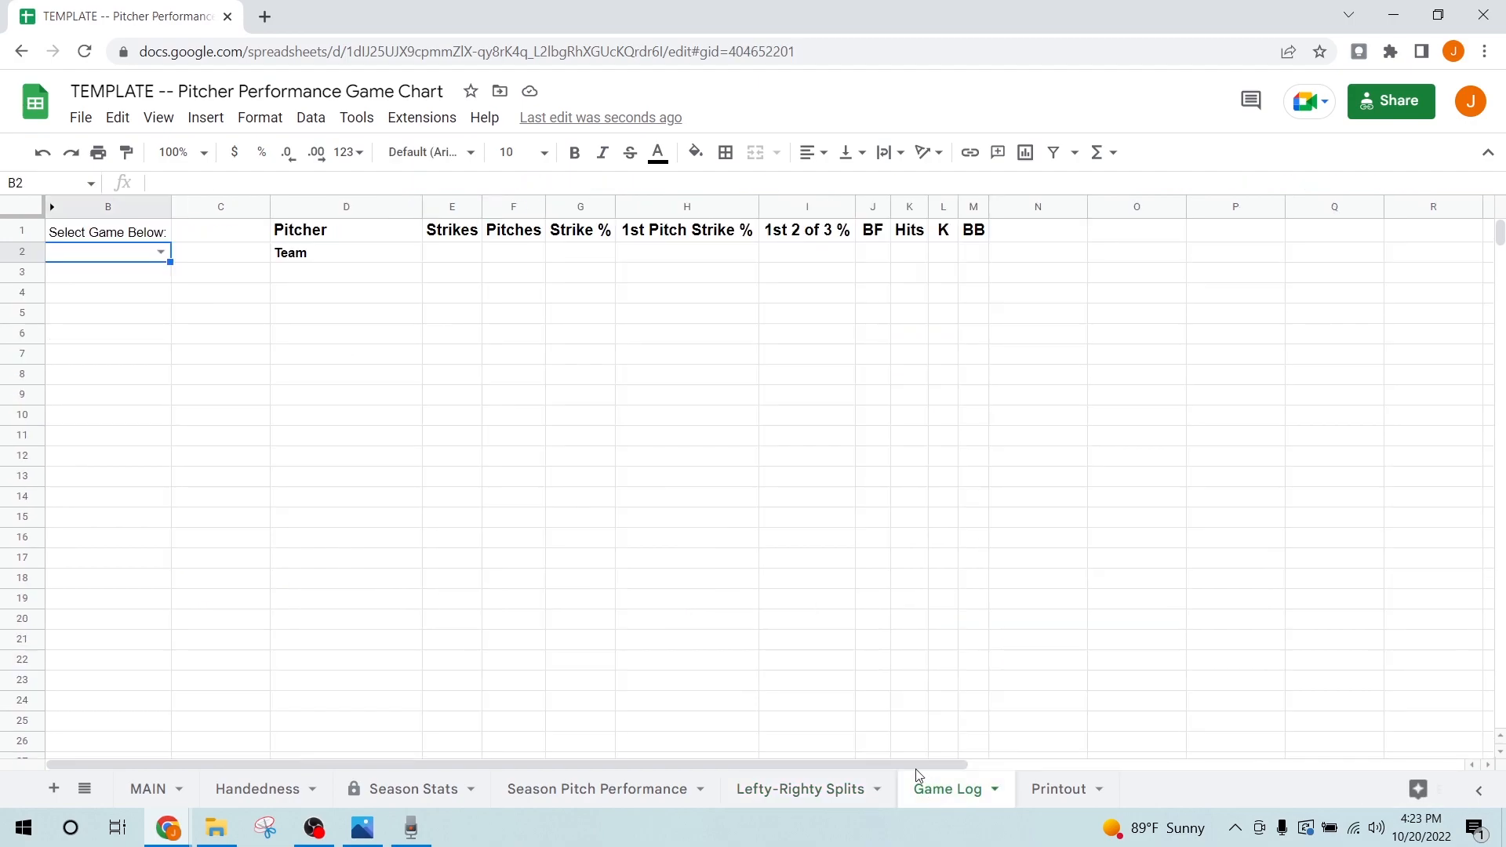
click(161, 251)
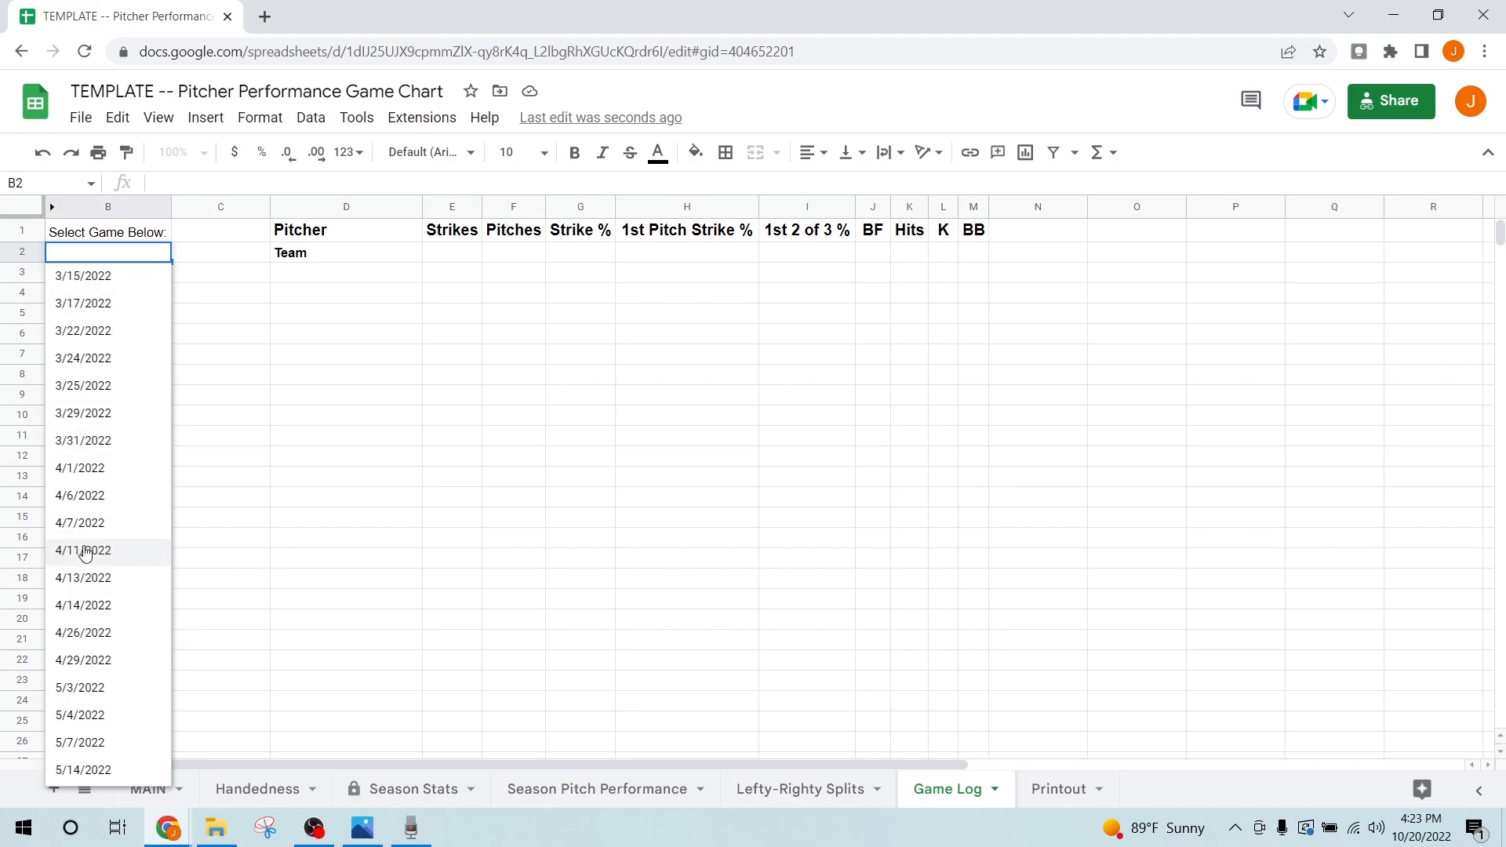
click(121, 278)
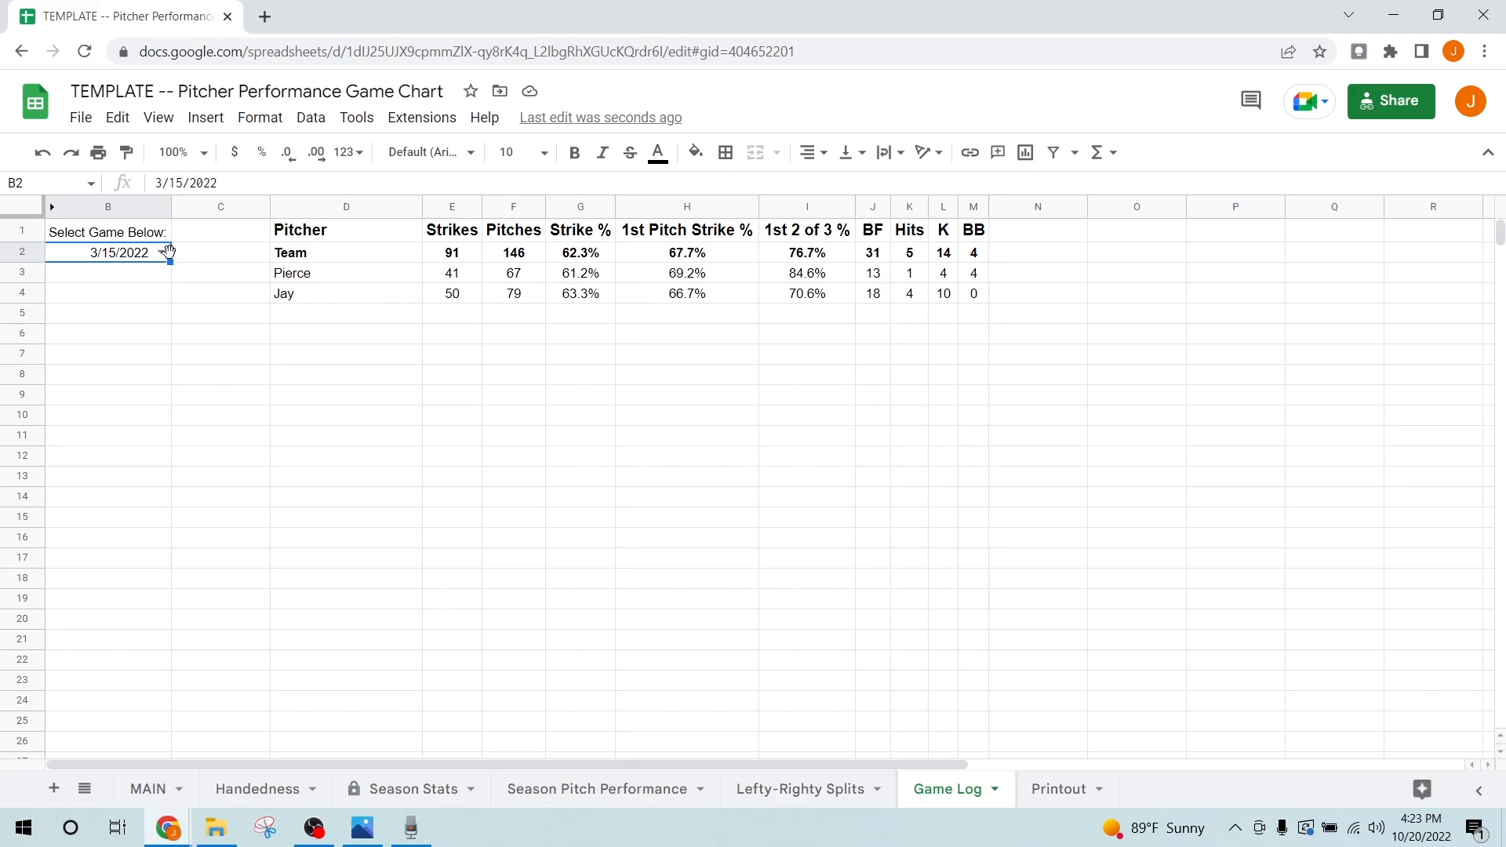
click(161, 251)
click(104, 333)
click(164, 253)
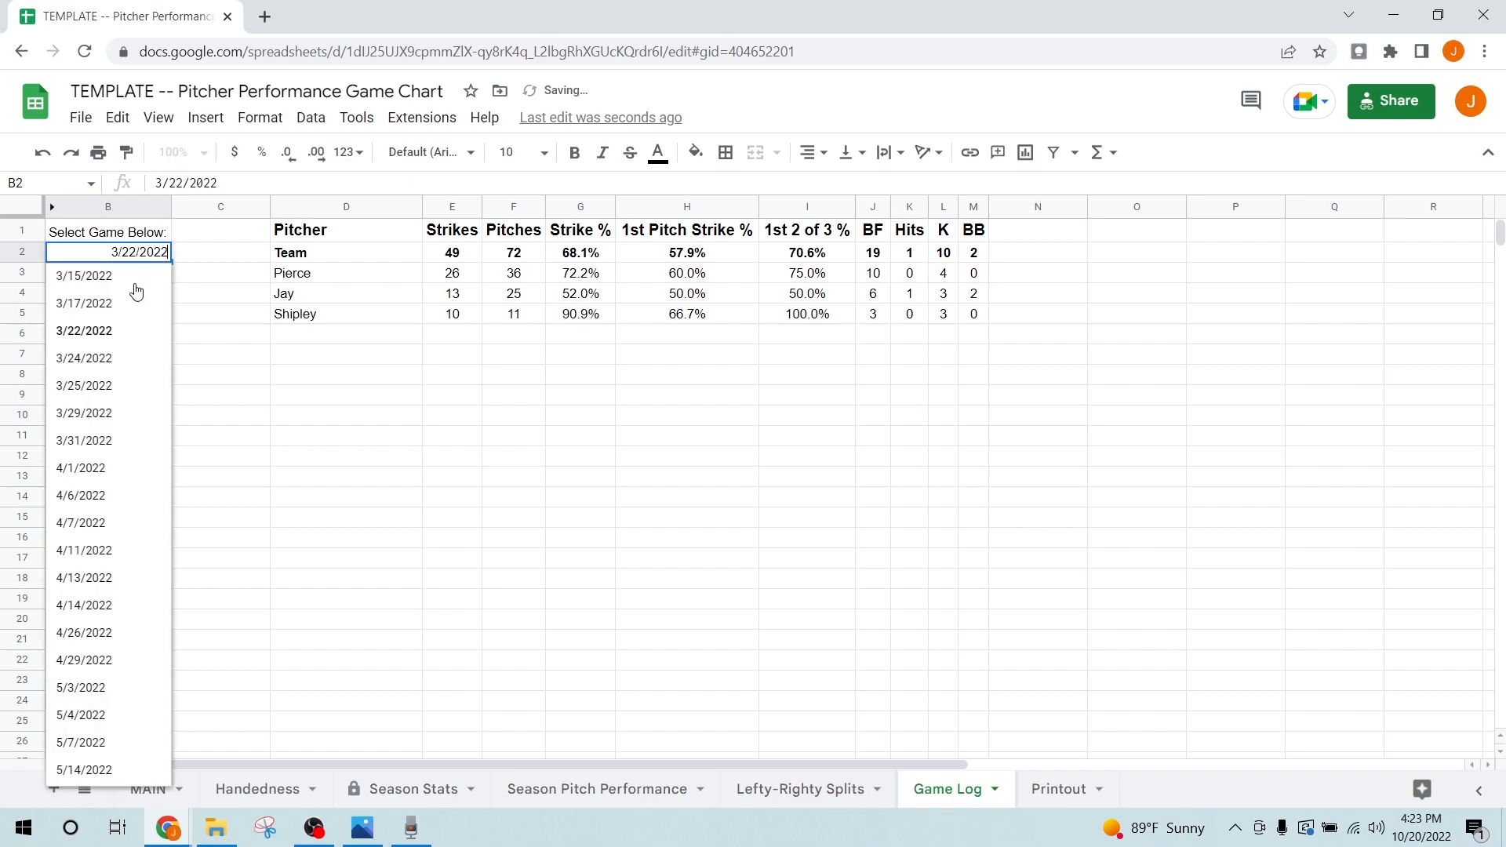
click(114, 385)
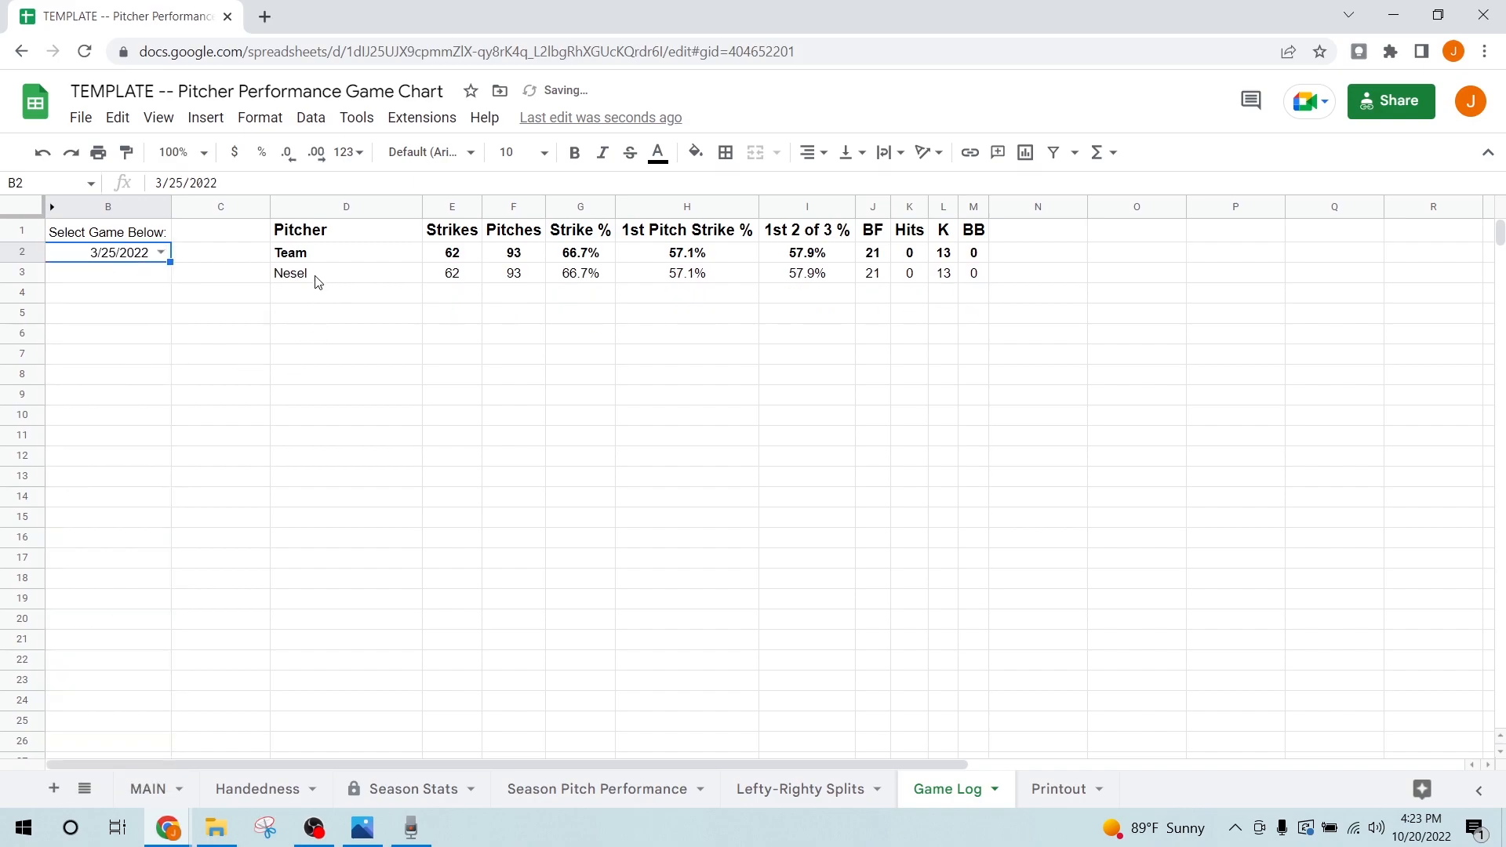
drag(314, 280, 965, 275)
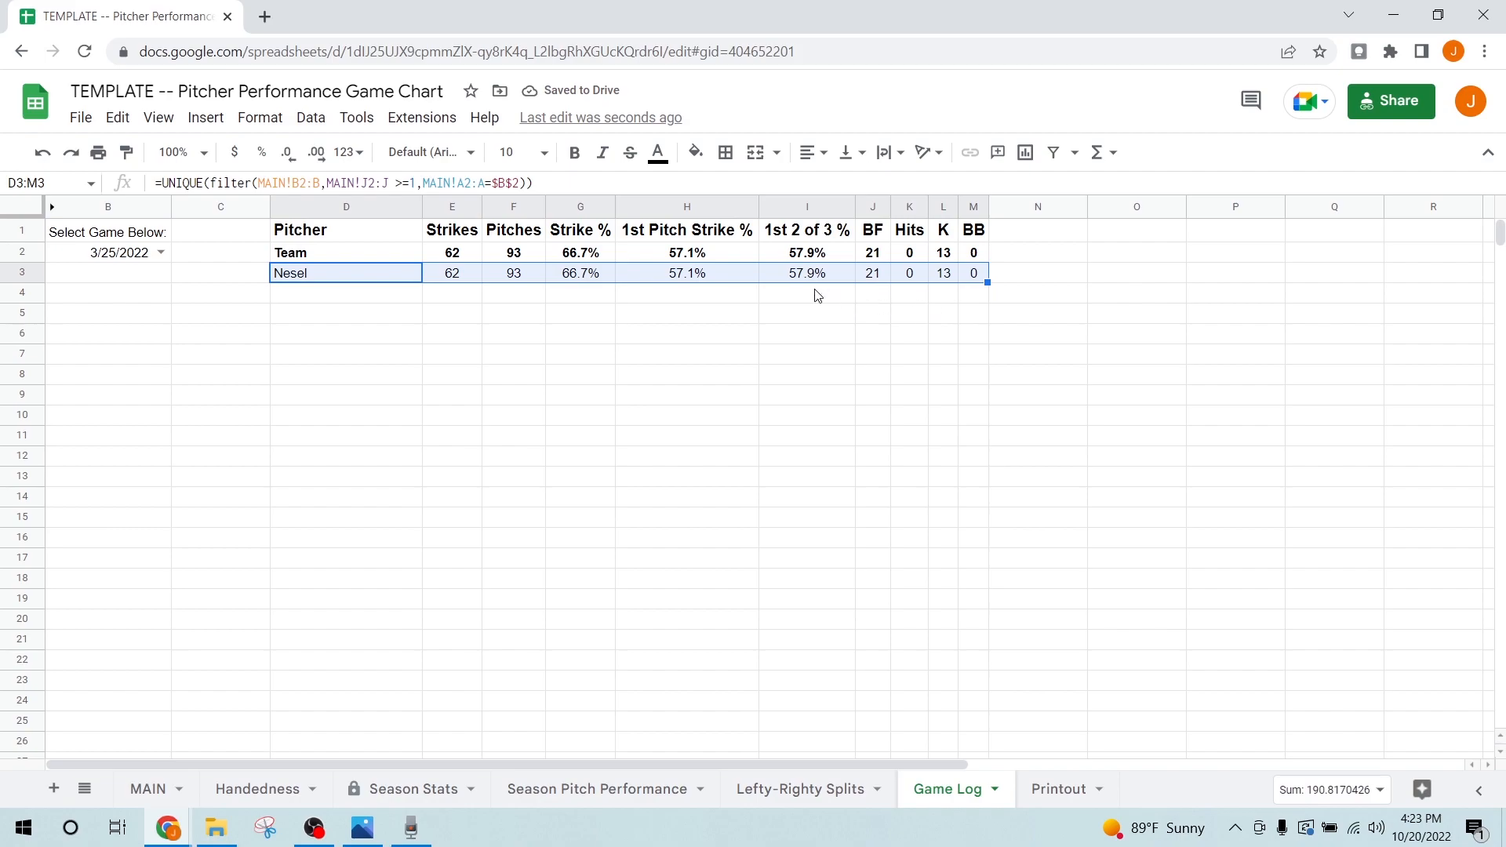
click(866, 279)
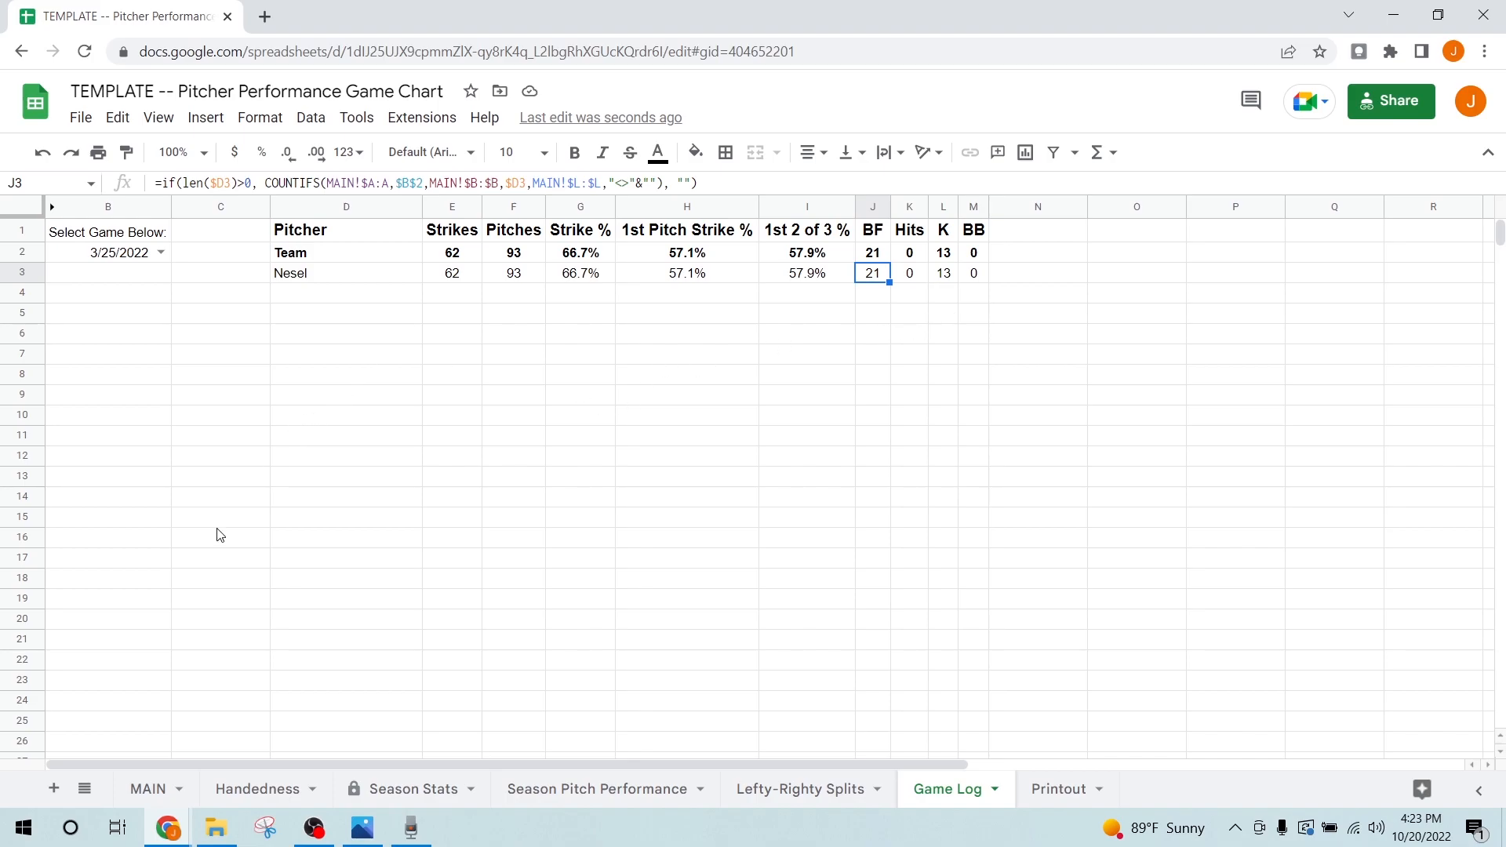
- Clear all sample entries from the Date and Pitcher columns of the MAIN sheet, keeping the headers
click(149, 789)
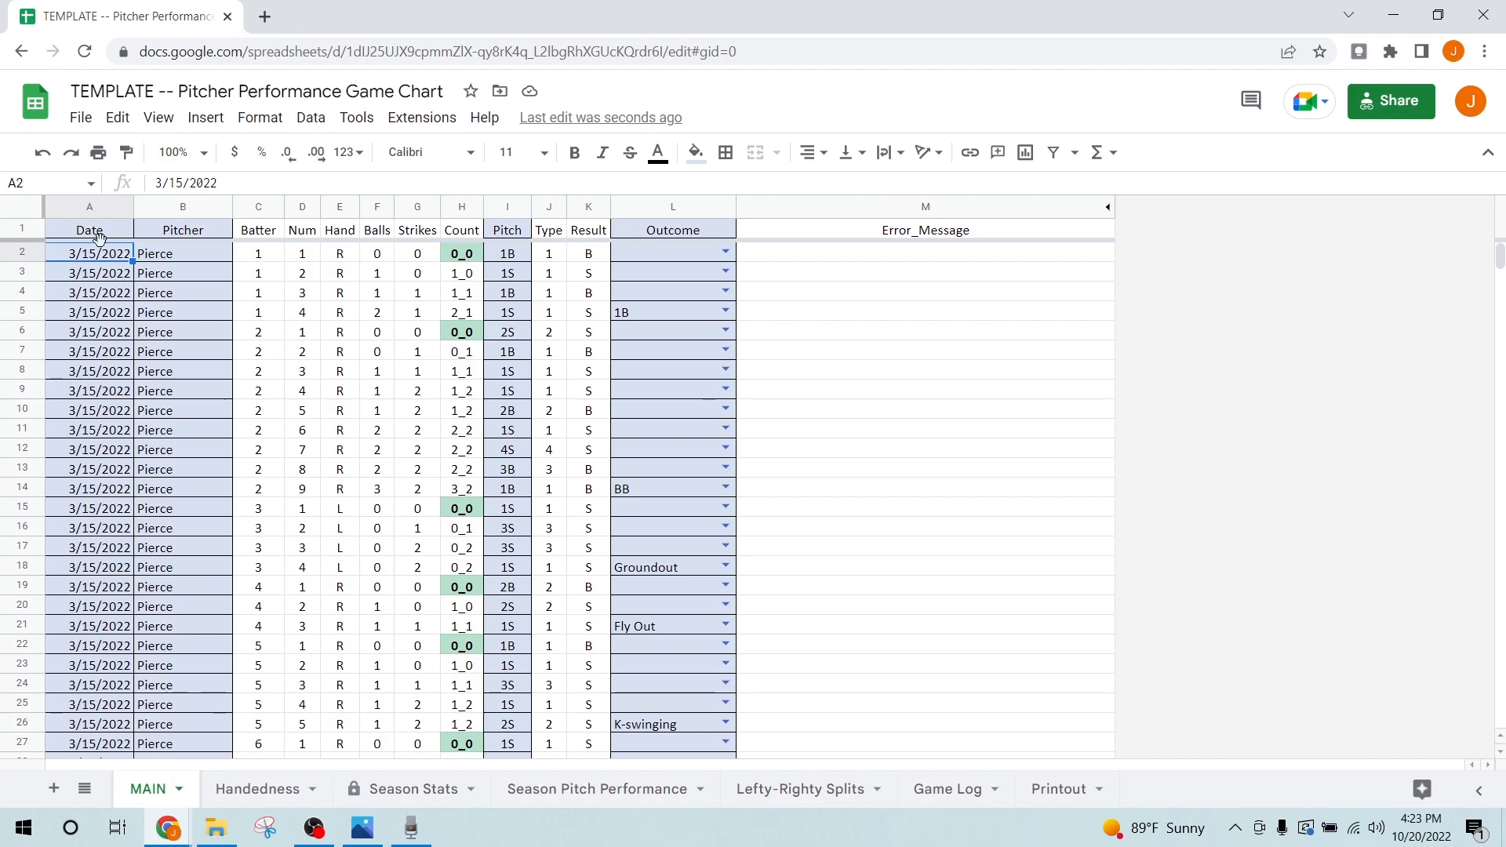
key(shift+Right)
key(ctrl+shift+Down)
key(Delete)
- Clear all sample entries below the header of the Pitch column
key(Right)
key(Right)
key(Right)
key(Right)
key(Right)
key(Right)
key(Right)
key(Right)
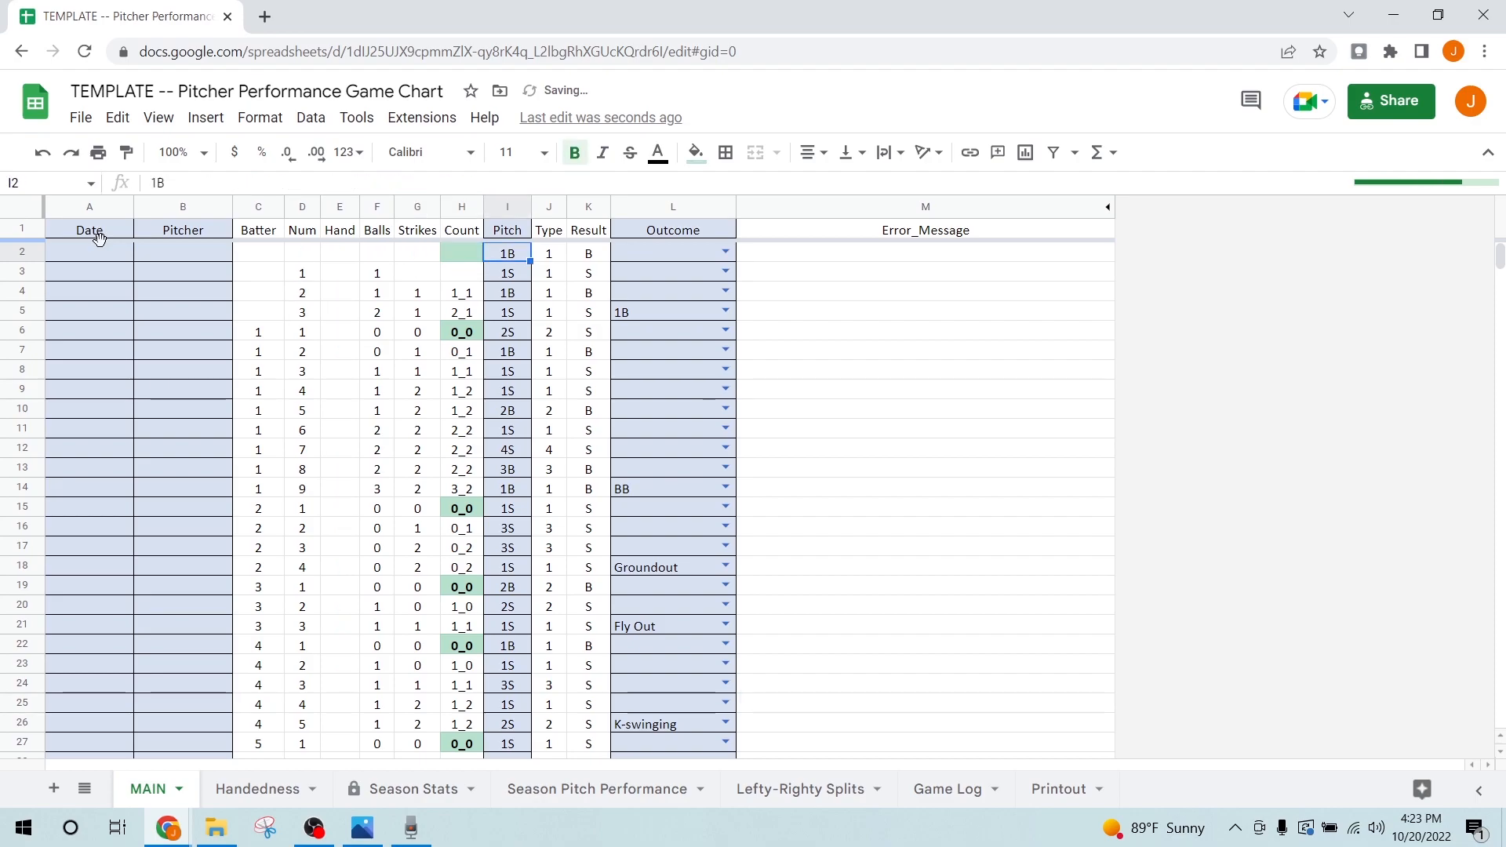
key(ctrl+shift+Down)
key(Delete)
- Empty the entire Outcome column and re-enter its header as "Outcome"
key(Right)
key(Right)
key(Right)
key(Right)
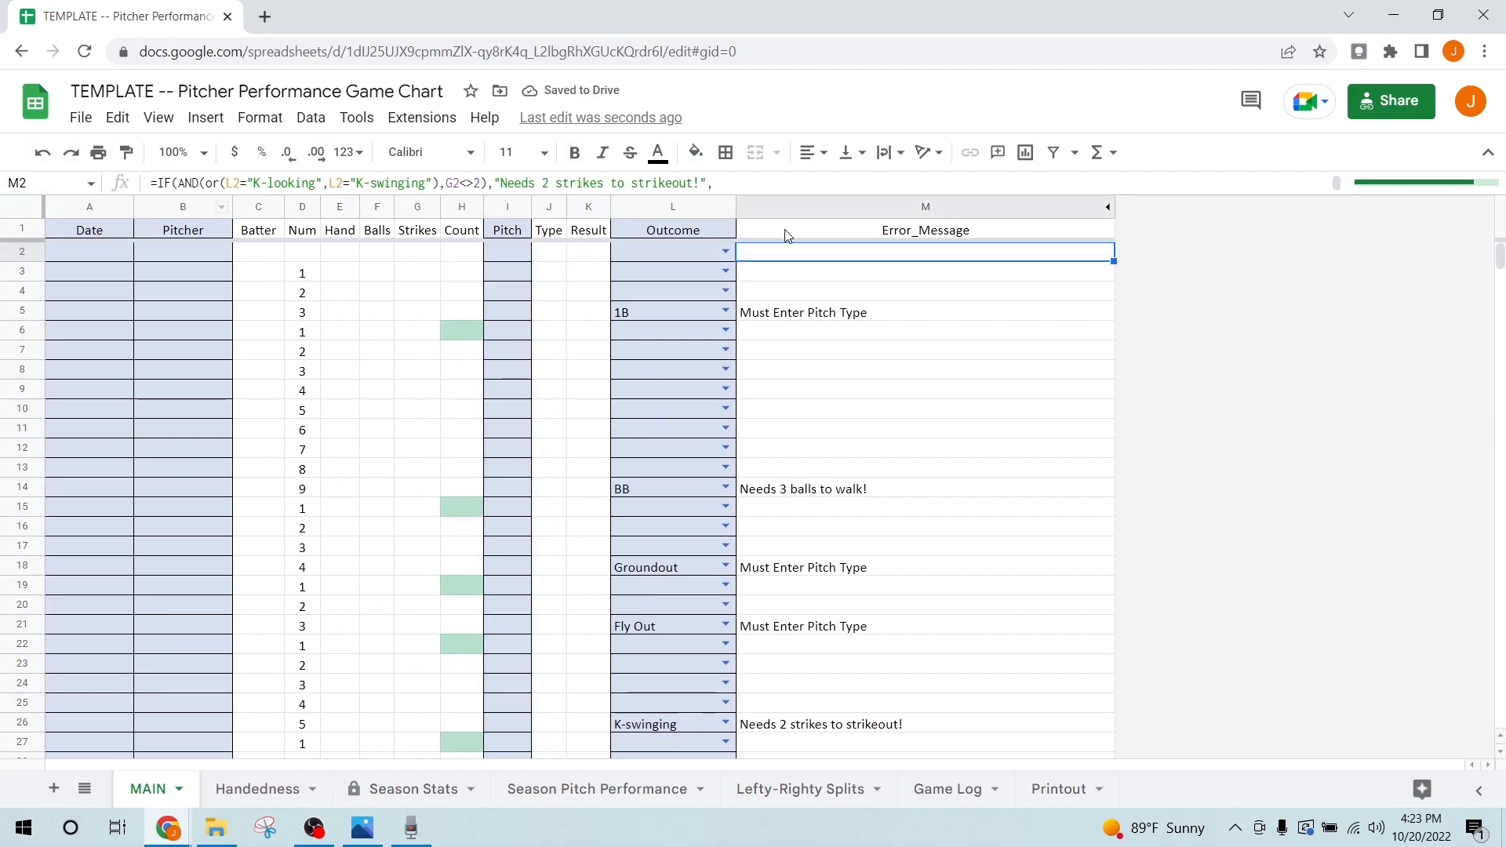
click(694, 208)
key(Delete)
click(679, 229)
text(Outcome)
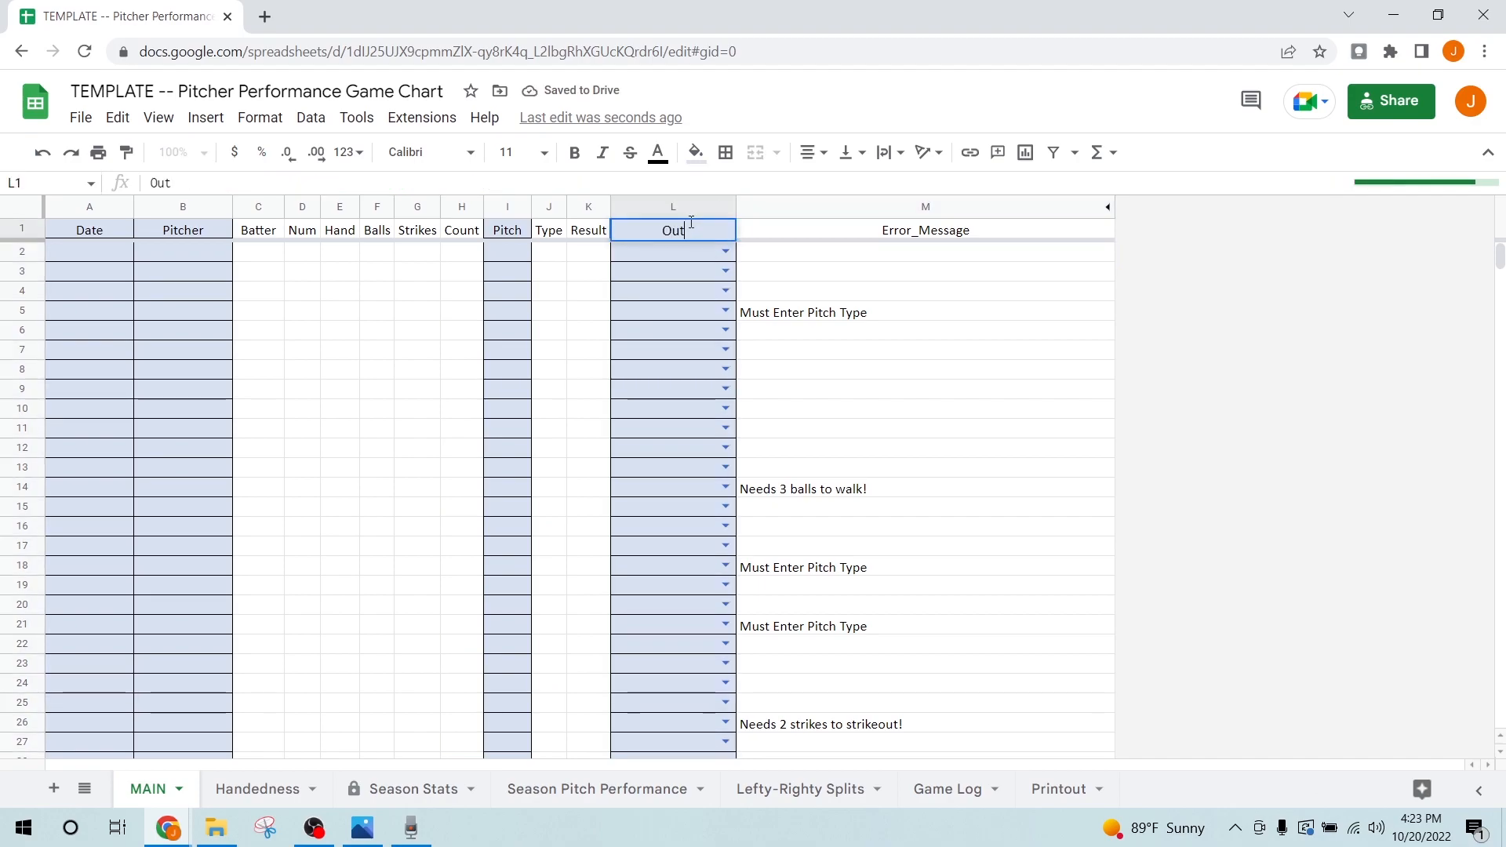
key(Return)
- Clear all sample game dates and batter handedness entries from the Handedness sheet
click(258, 789)
click(335, 246)
key(ctrl+shift+Down)
key(ctrl+shift+Right)
key(Delete)
key(Left)
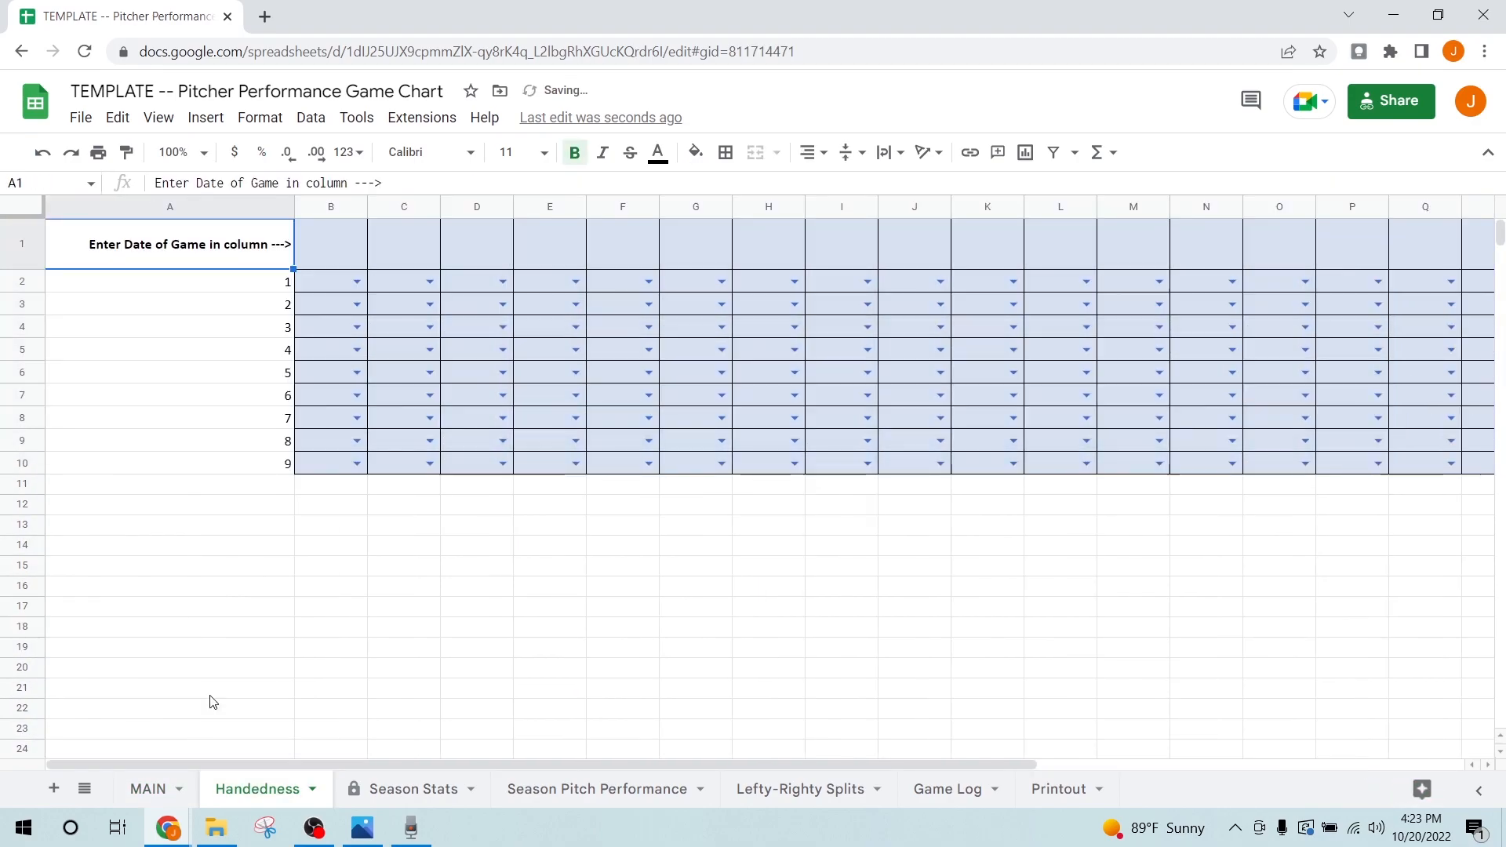
- Place the MAIN sheet beside the handwritten chart photo and enlarge the photo to 121% at the first batters
click(145, 796)
click(357, 839)
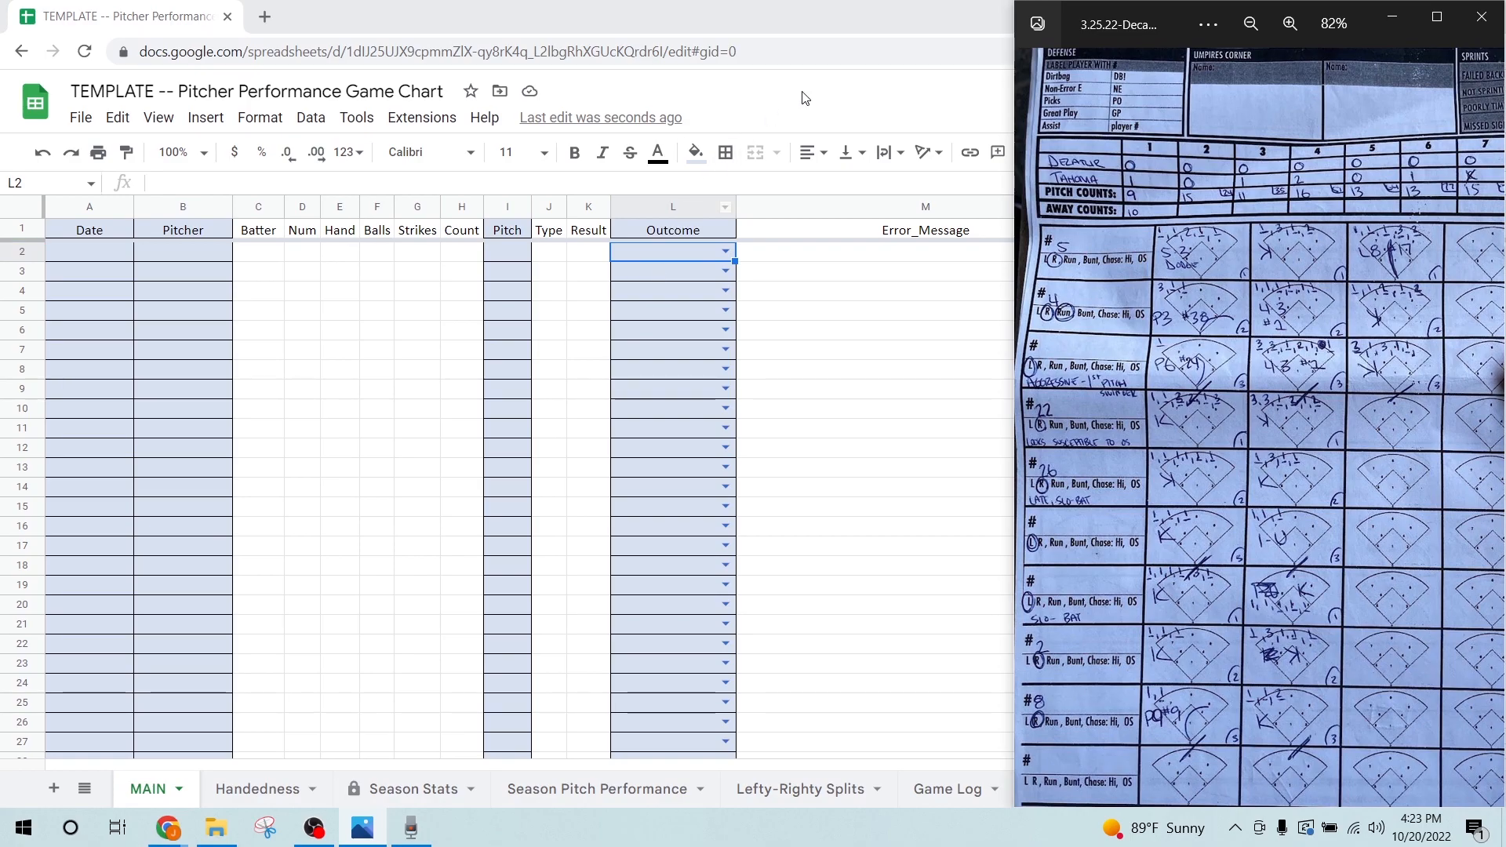
double_click(855, 28)
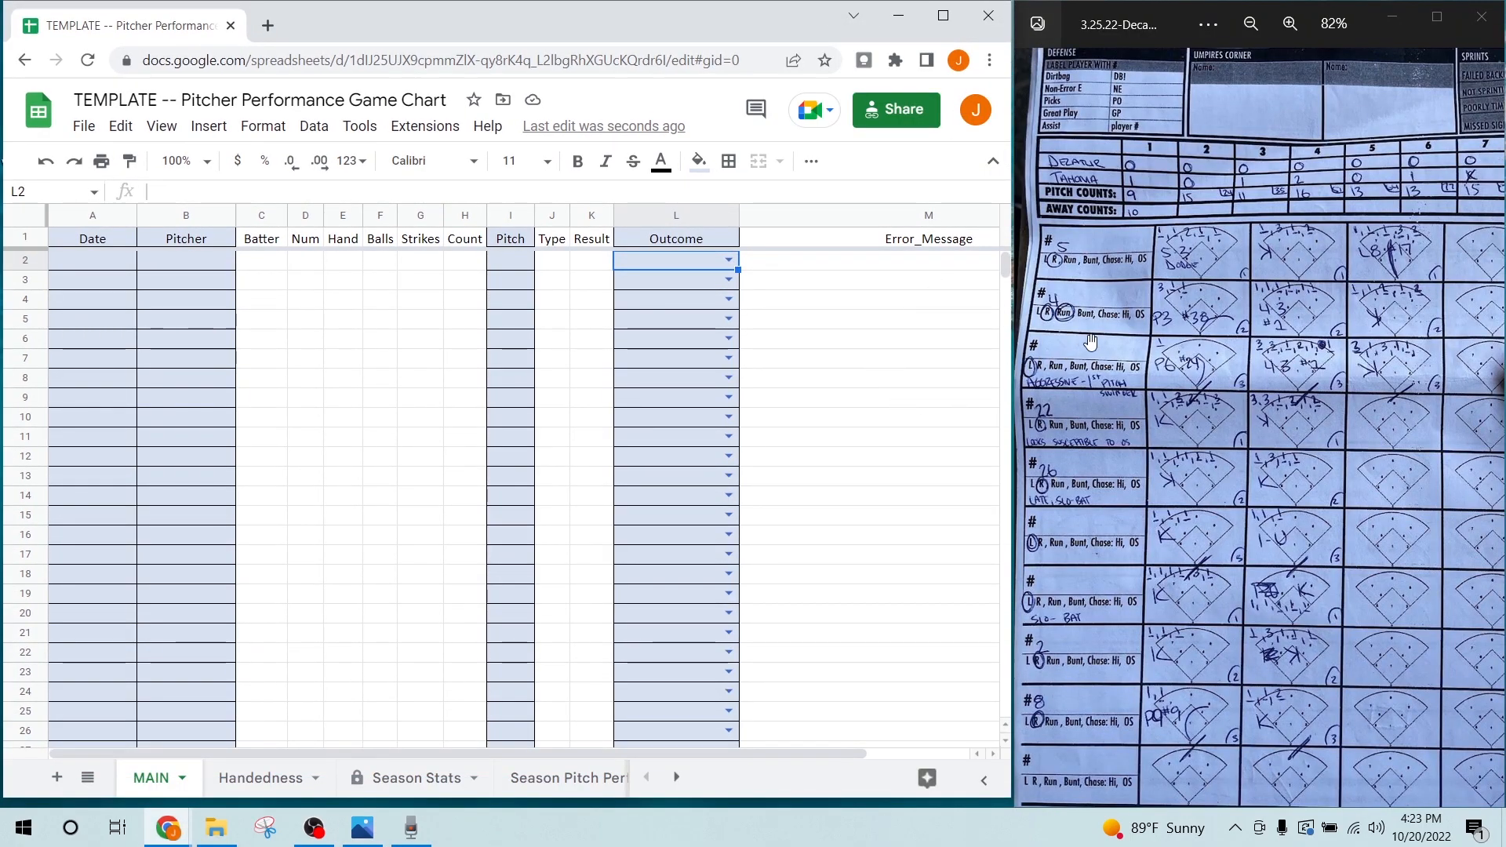
click(1081, 344)
click(1290, 25)
drag(1397, 376, 1397, 625)
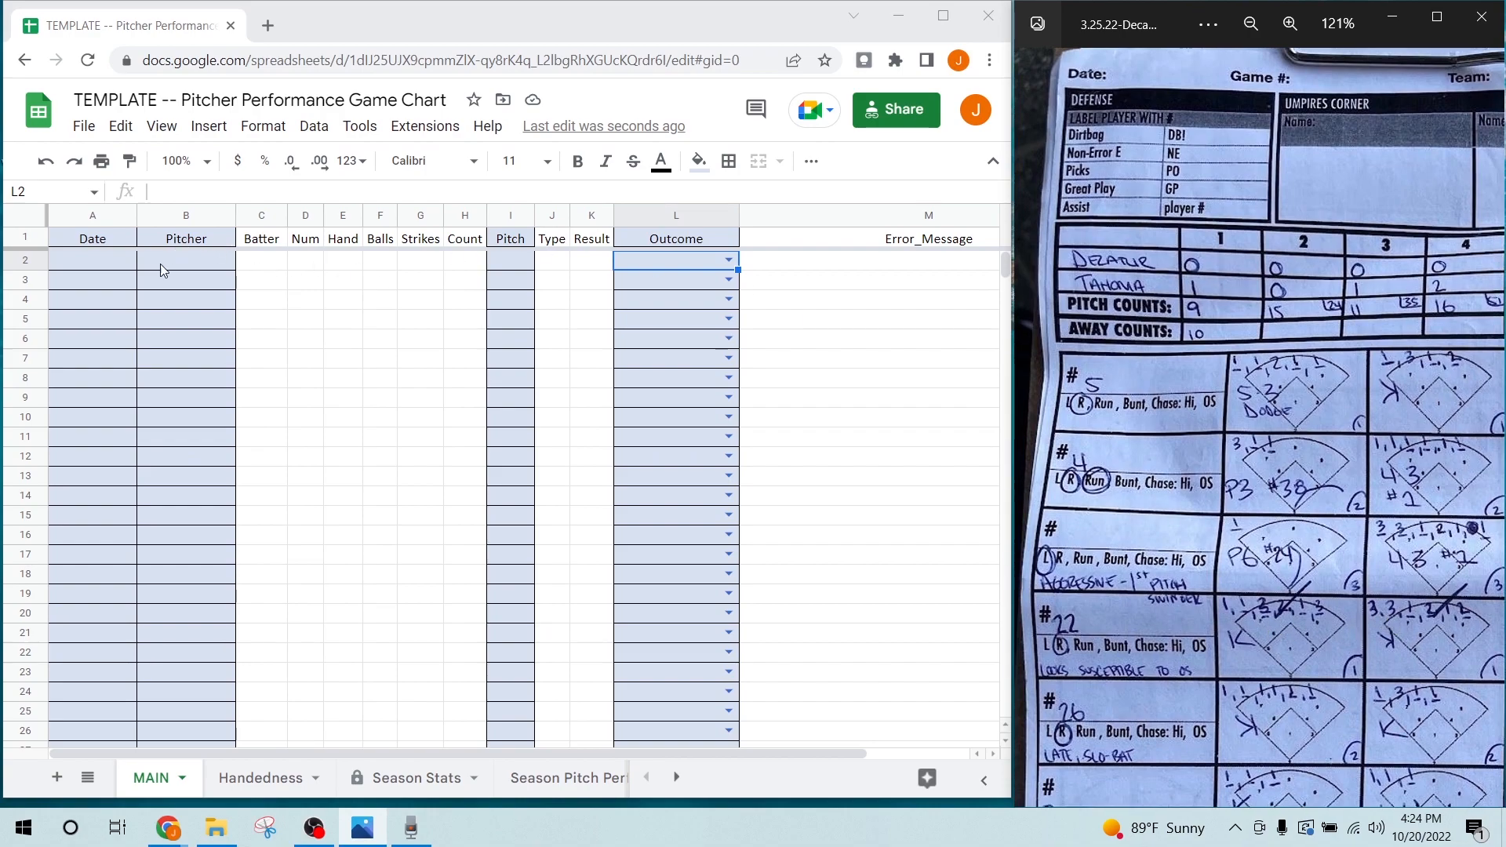
- Enter 3/25/2022 as the date and the pitcher's surname from the chart in the first data row
click(98, 267)
click(98, 267)
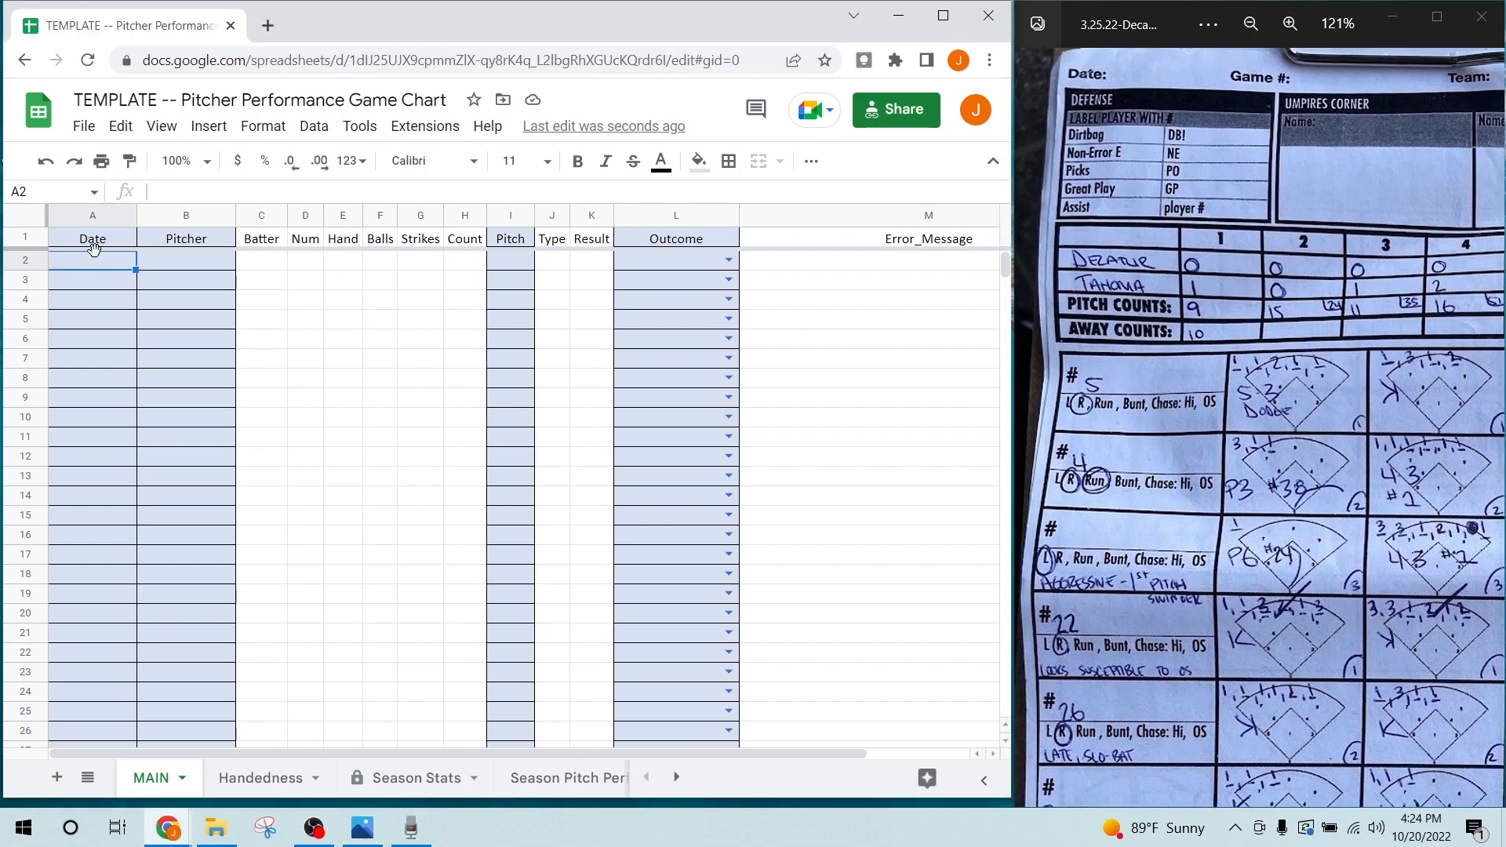
text(3/25/2022)
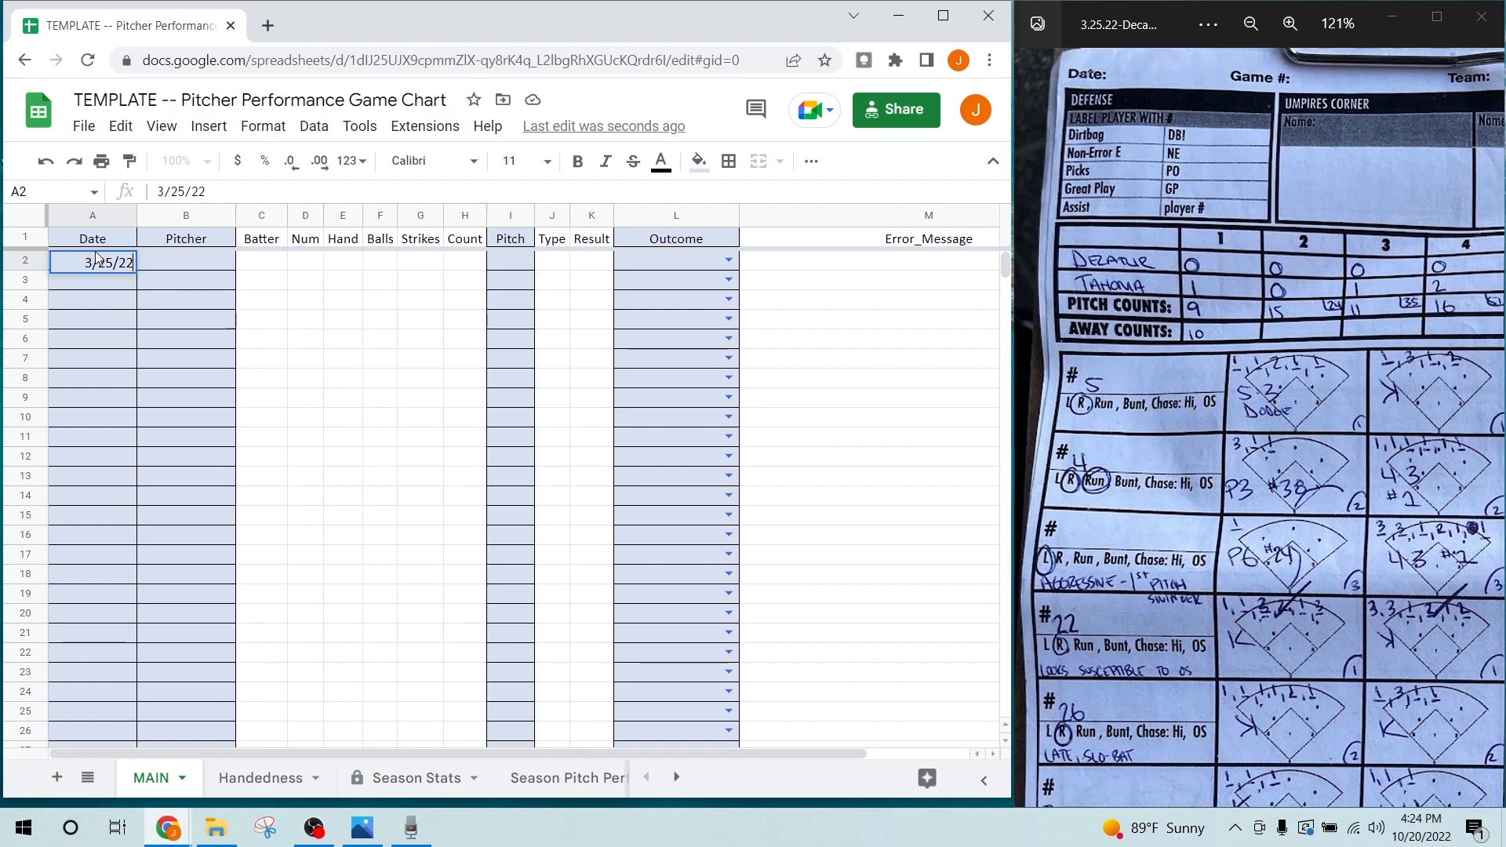
key(Tab)
text(Dodge)
key(Tab)
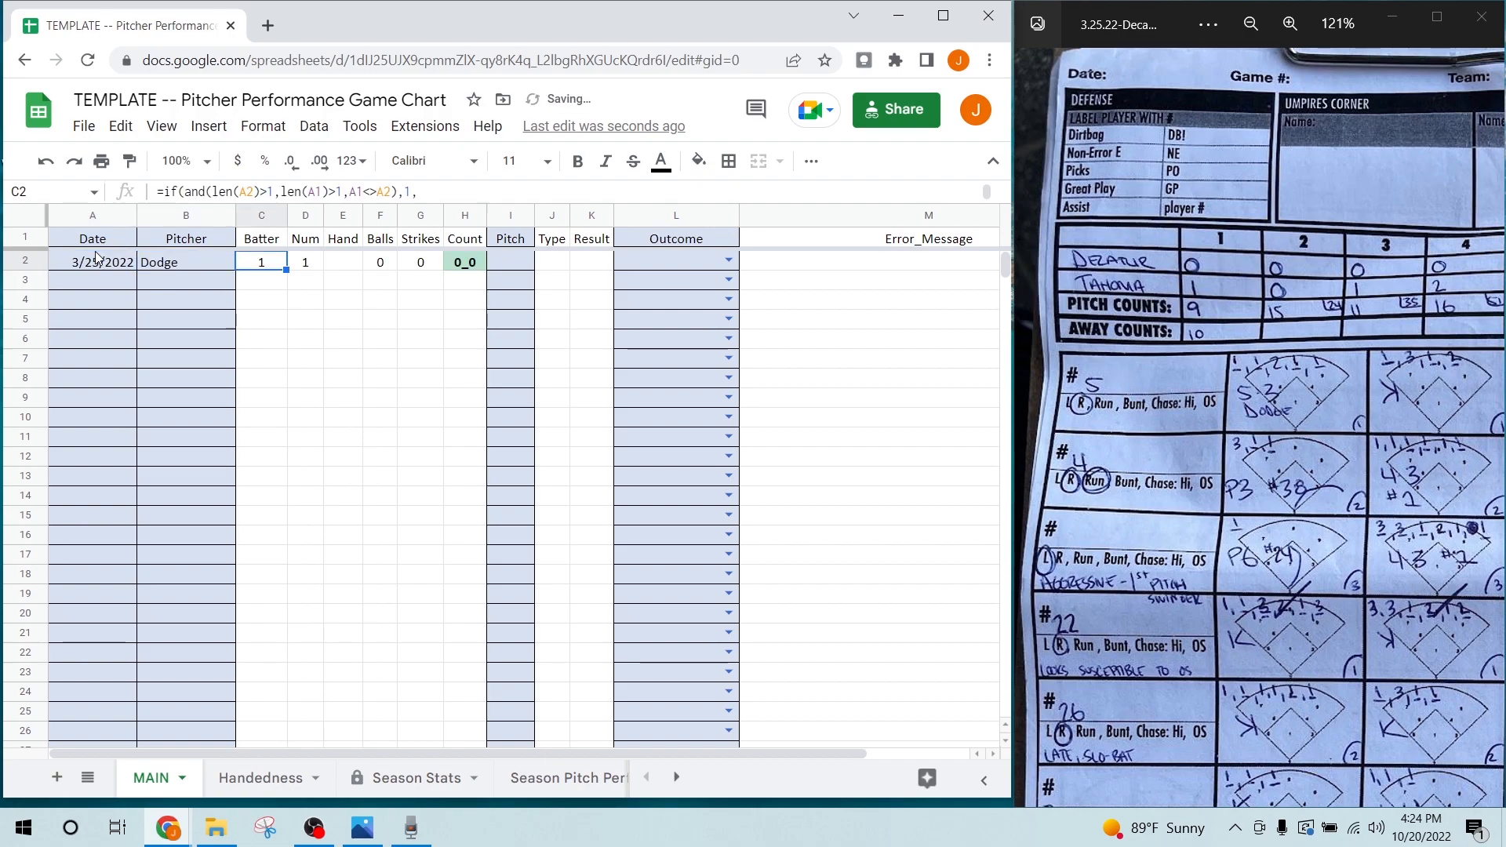
- Log the first batter's pitches as 1S, 1S, 2B, 1S and 1S, with Groundout as the outcome of the last pitch
key(Tab)
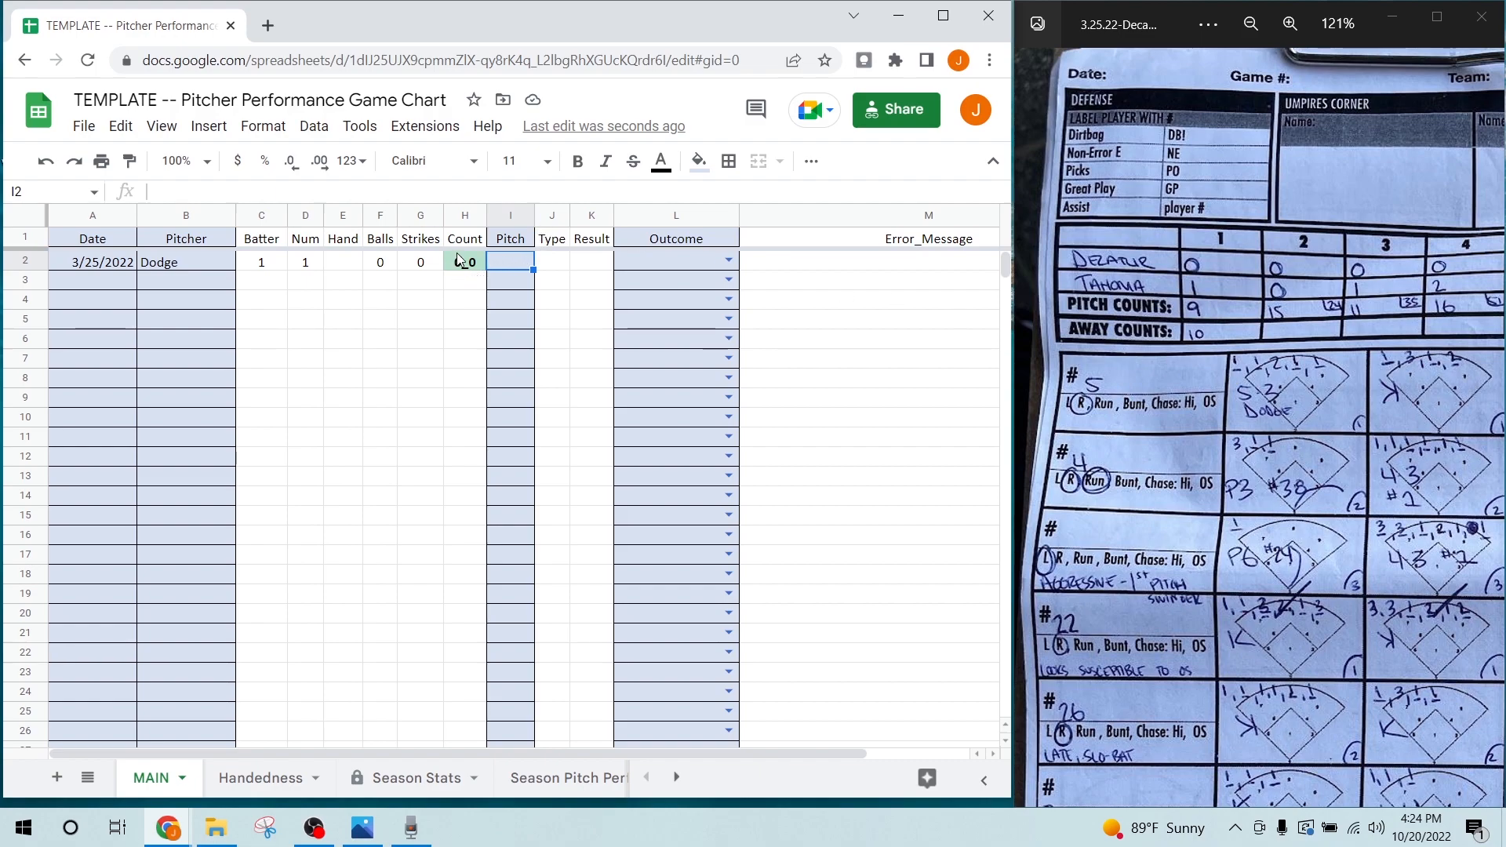
click(495, 265)
text(1S)
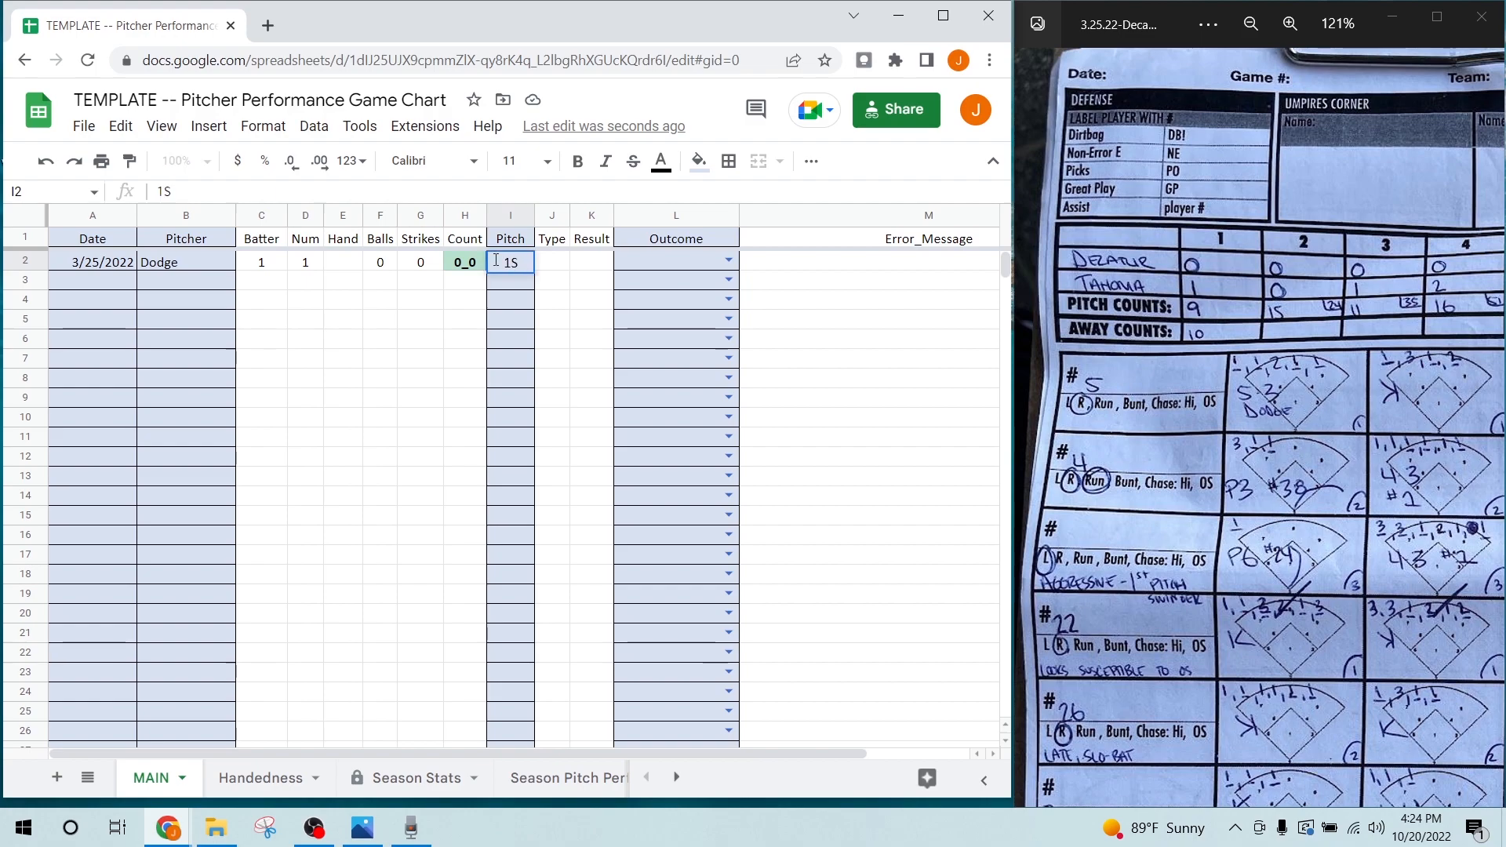
key(Return)
text(1S)
key(Return)
text(2B)
key(Return)
text(1S)
key(Return)
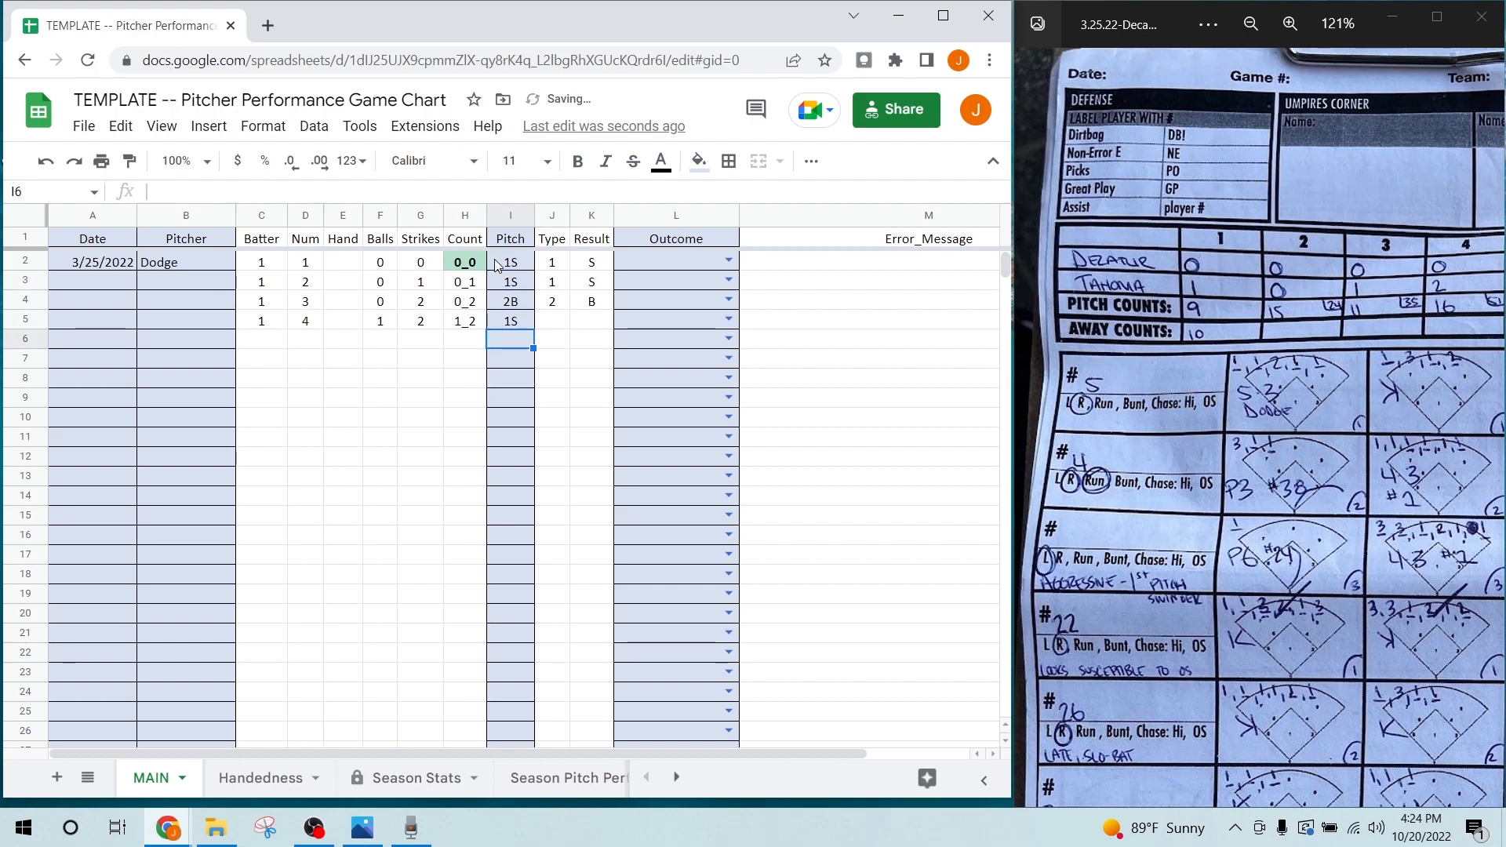
text(1S)
key(Return)
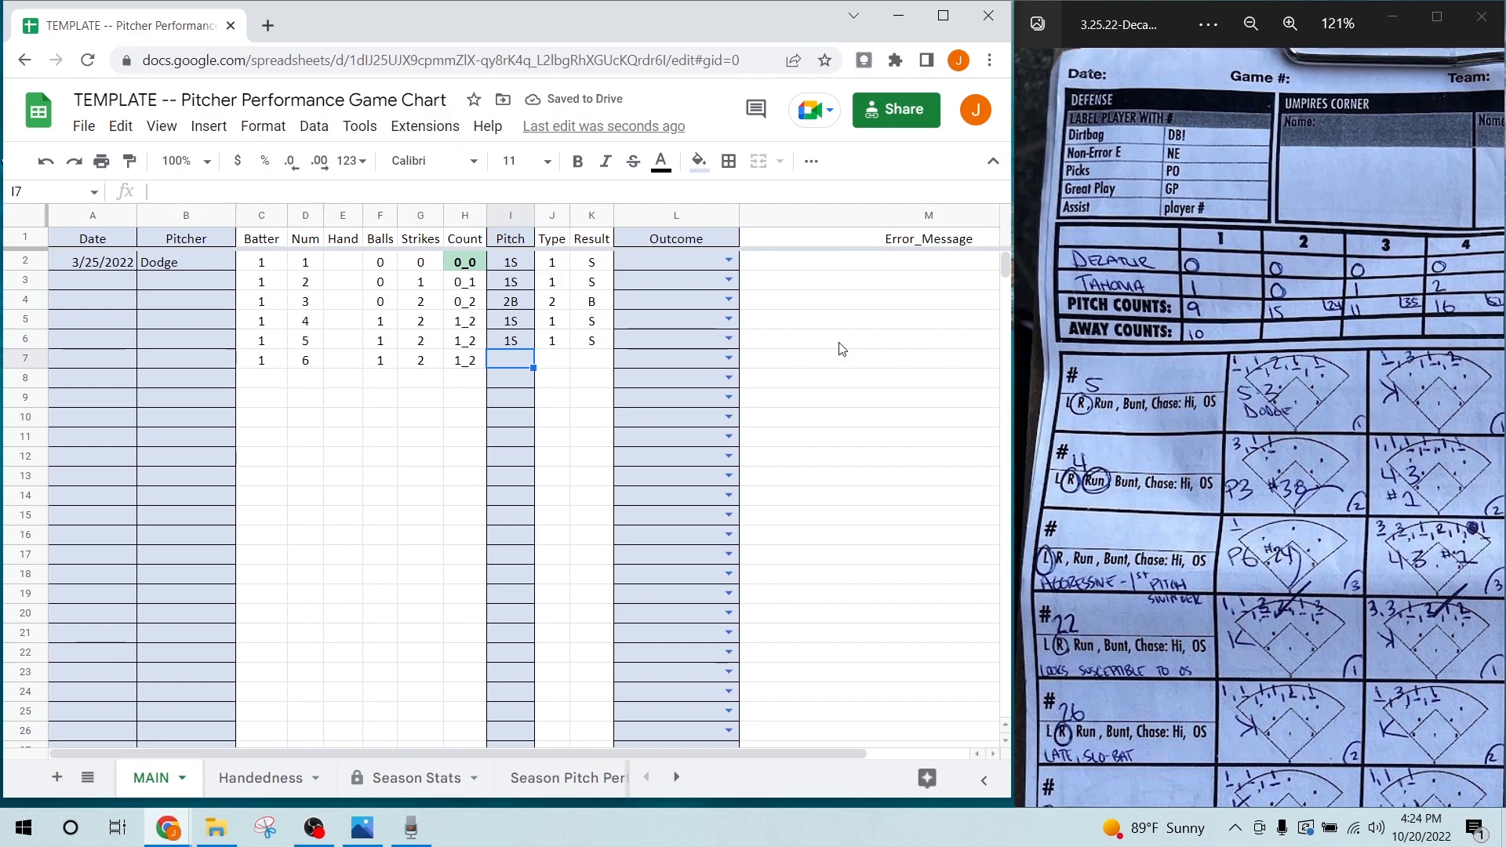
click(729, 338)
click(695, 422)
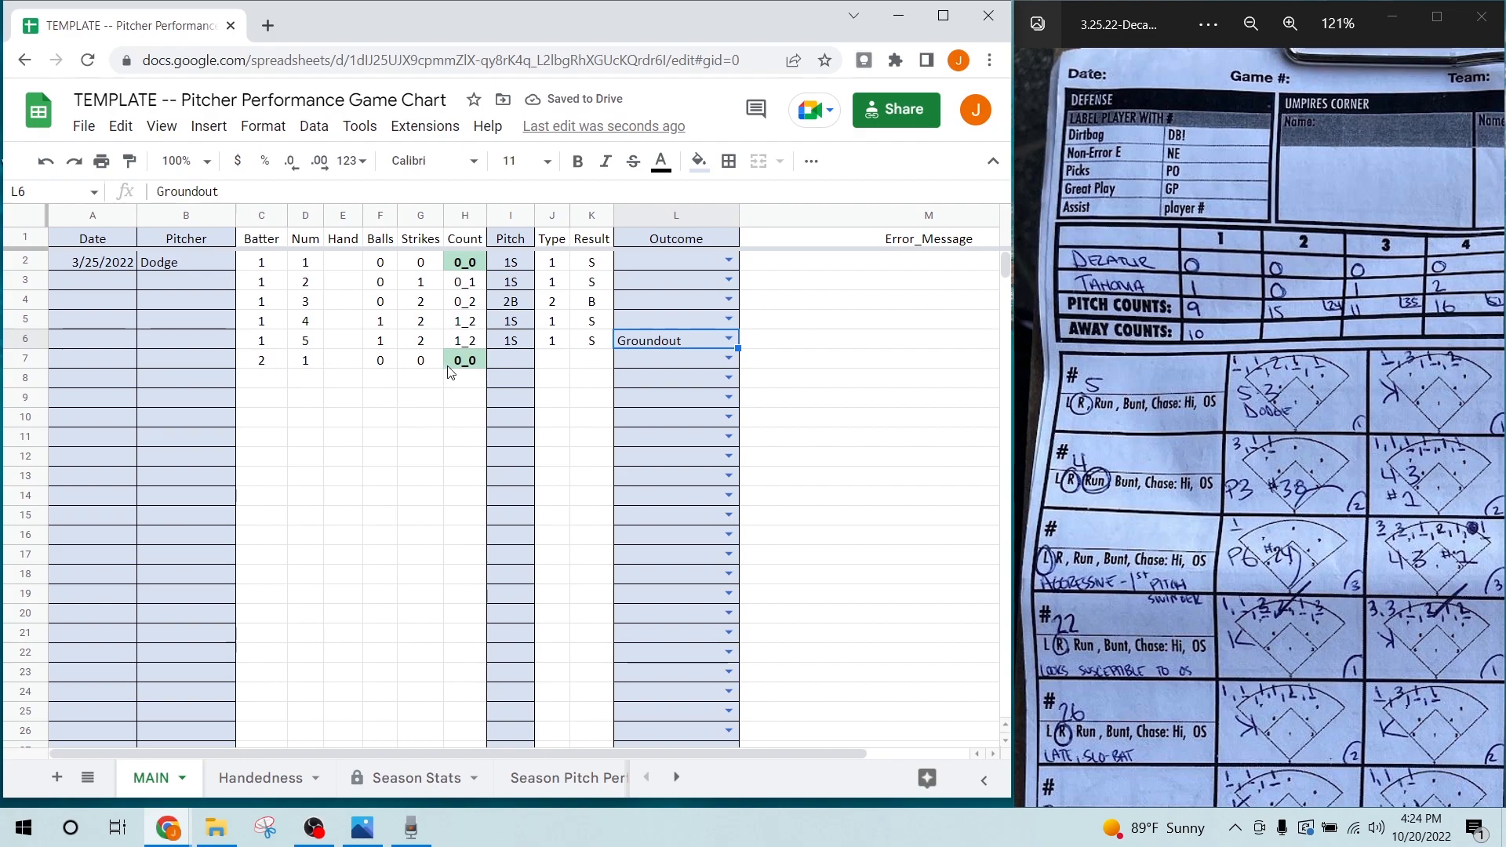
- Log the second batter's pitches as 3B, 1S and 1S, with Pop Out as the outcome of the last pitch
click(497, 356)
drag(1208, 464, 1206, 422)
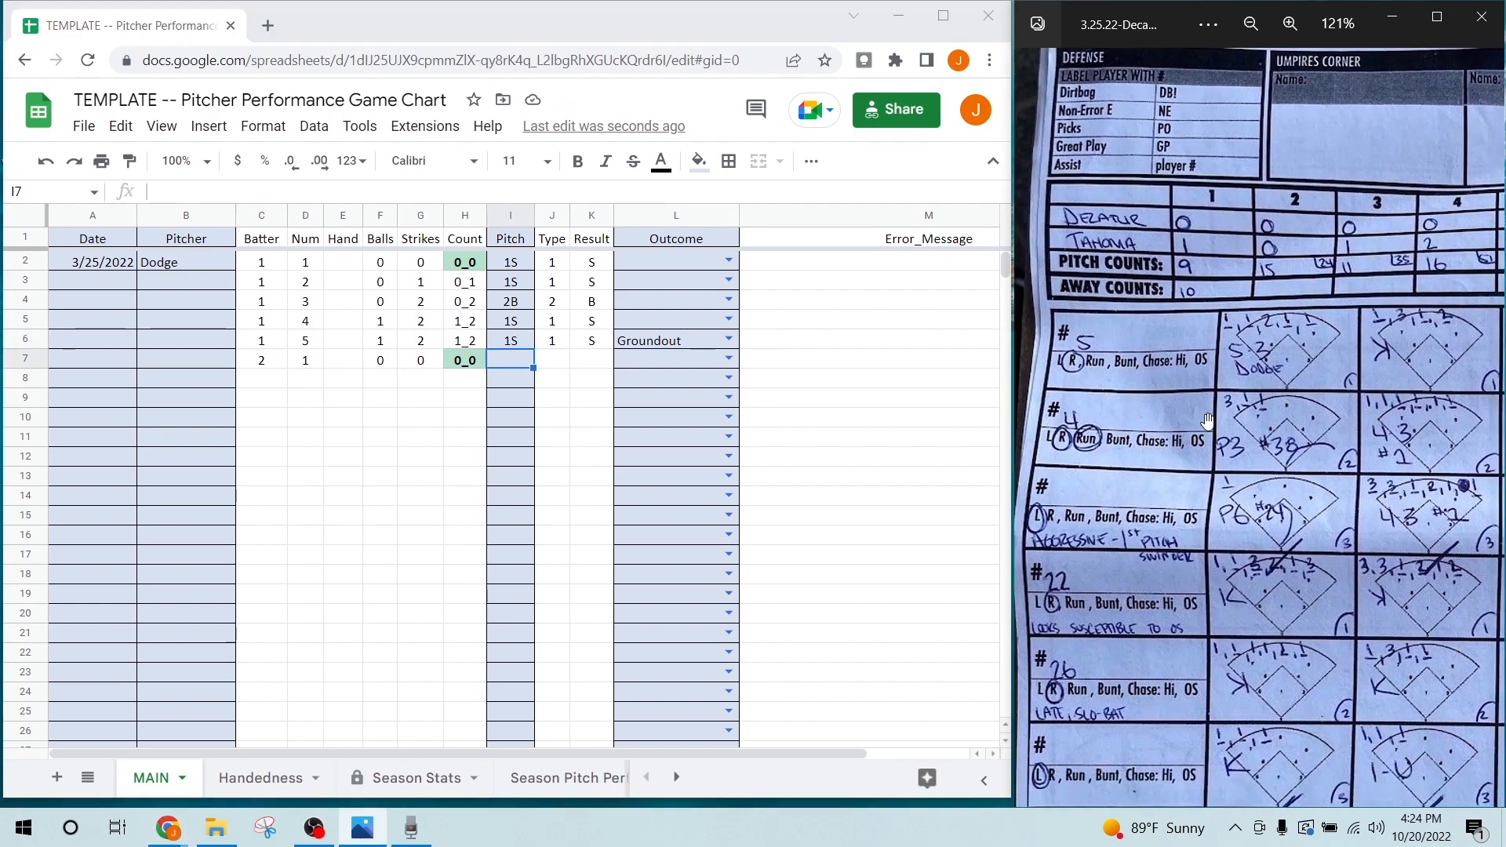
click(512, 369)
text(3B)
key(Return)
text(1S)
key(Return)
text(1S)
key(Return)
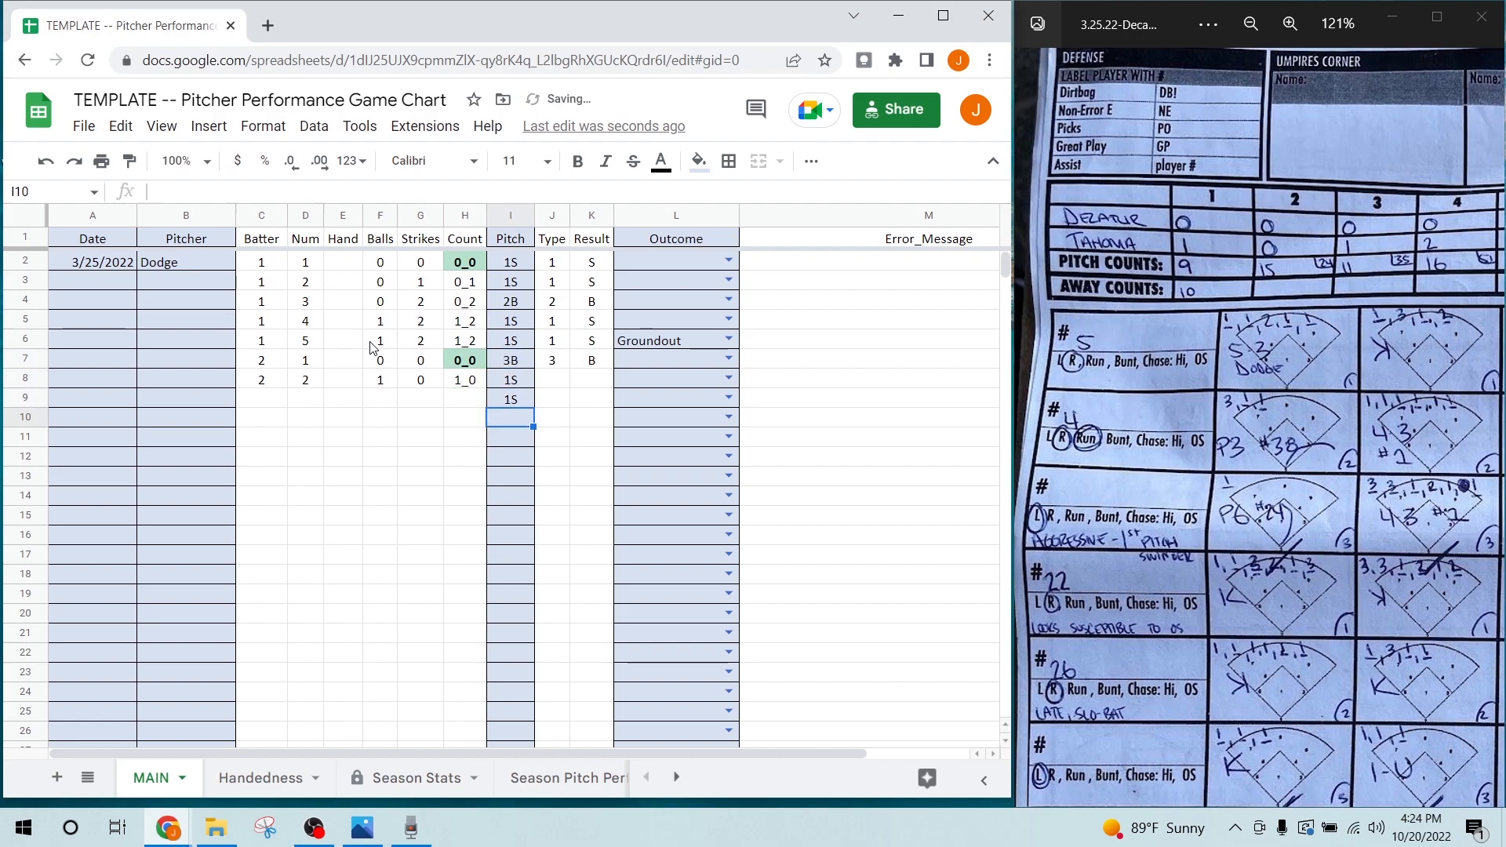
click(729, 399)
click(673, 534)
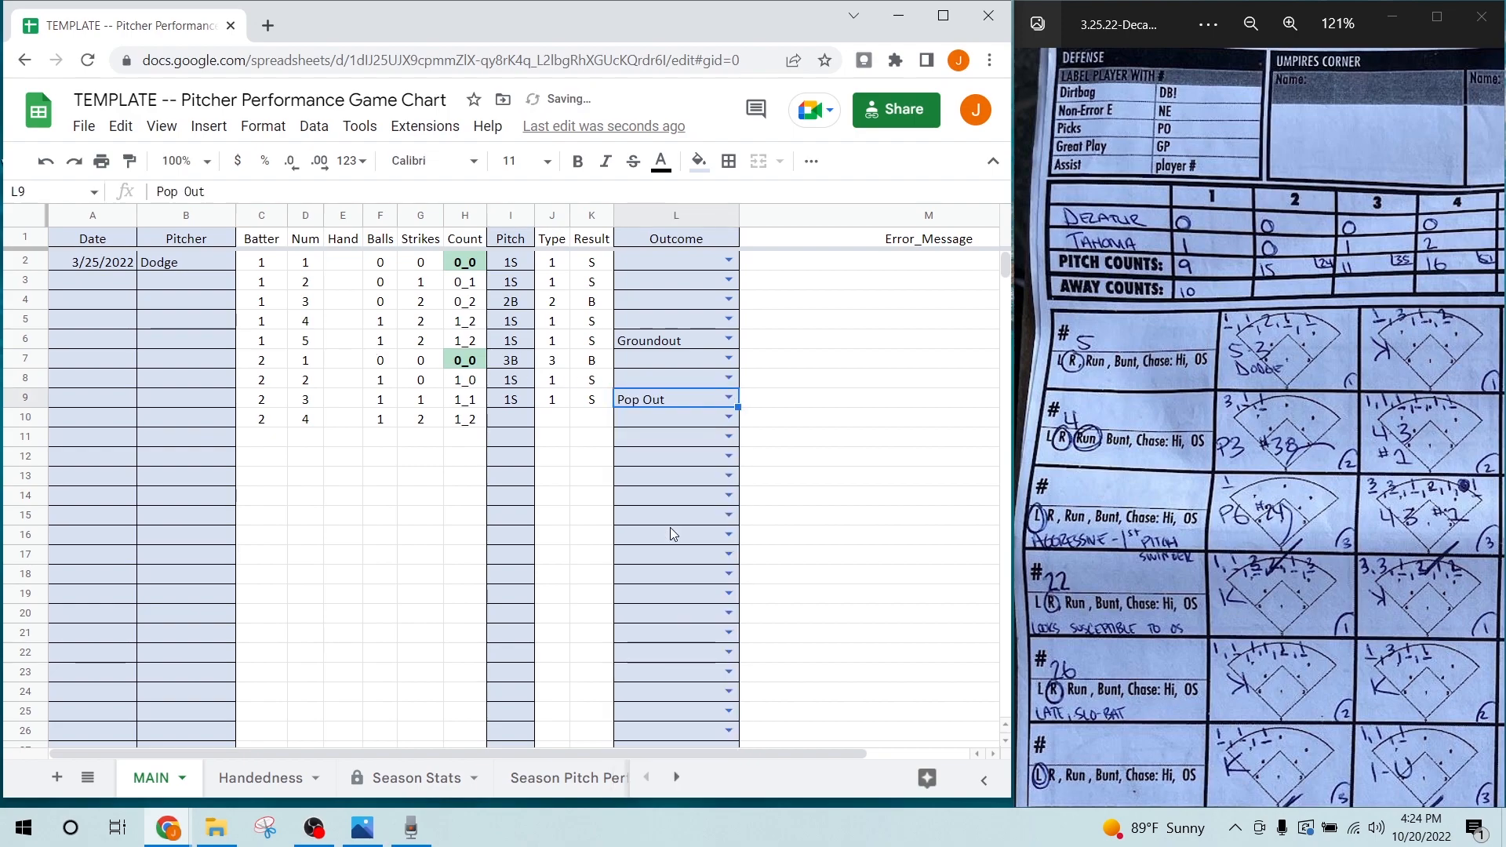
- Log the third batter's single pitch as 1S with a Pop Out outcome
click(502, 416)
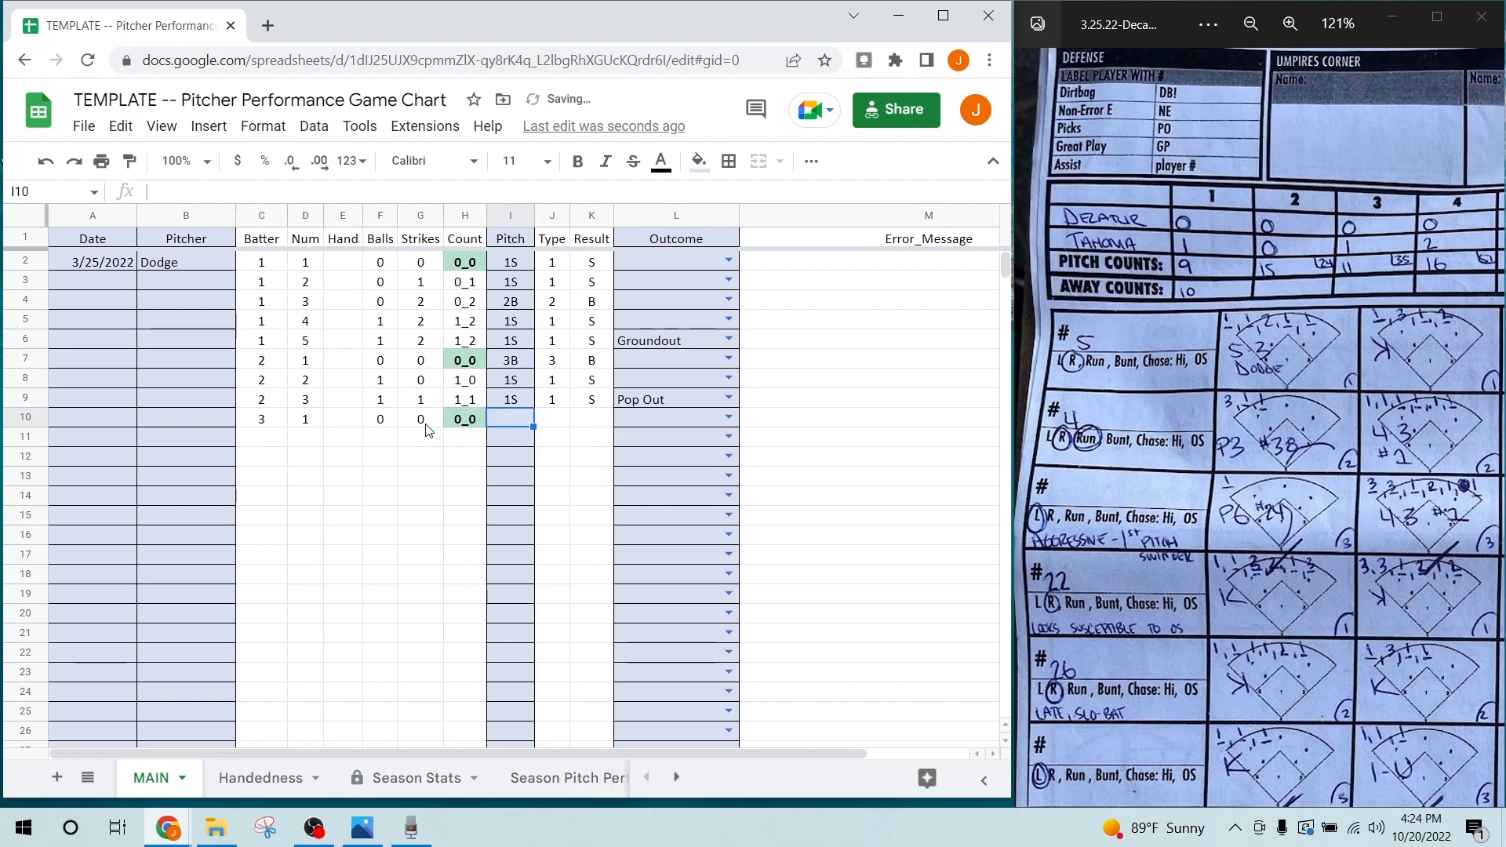
text(1S)
key(Return)
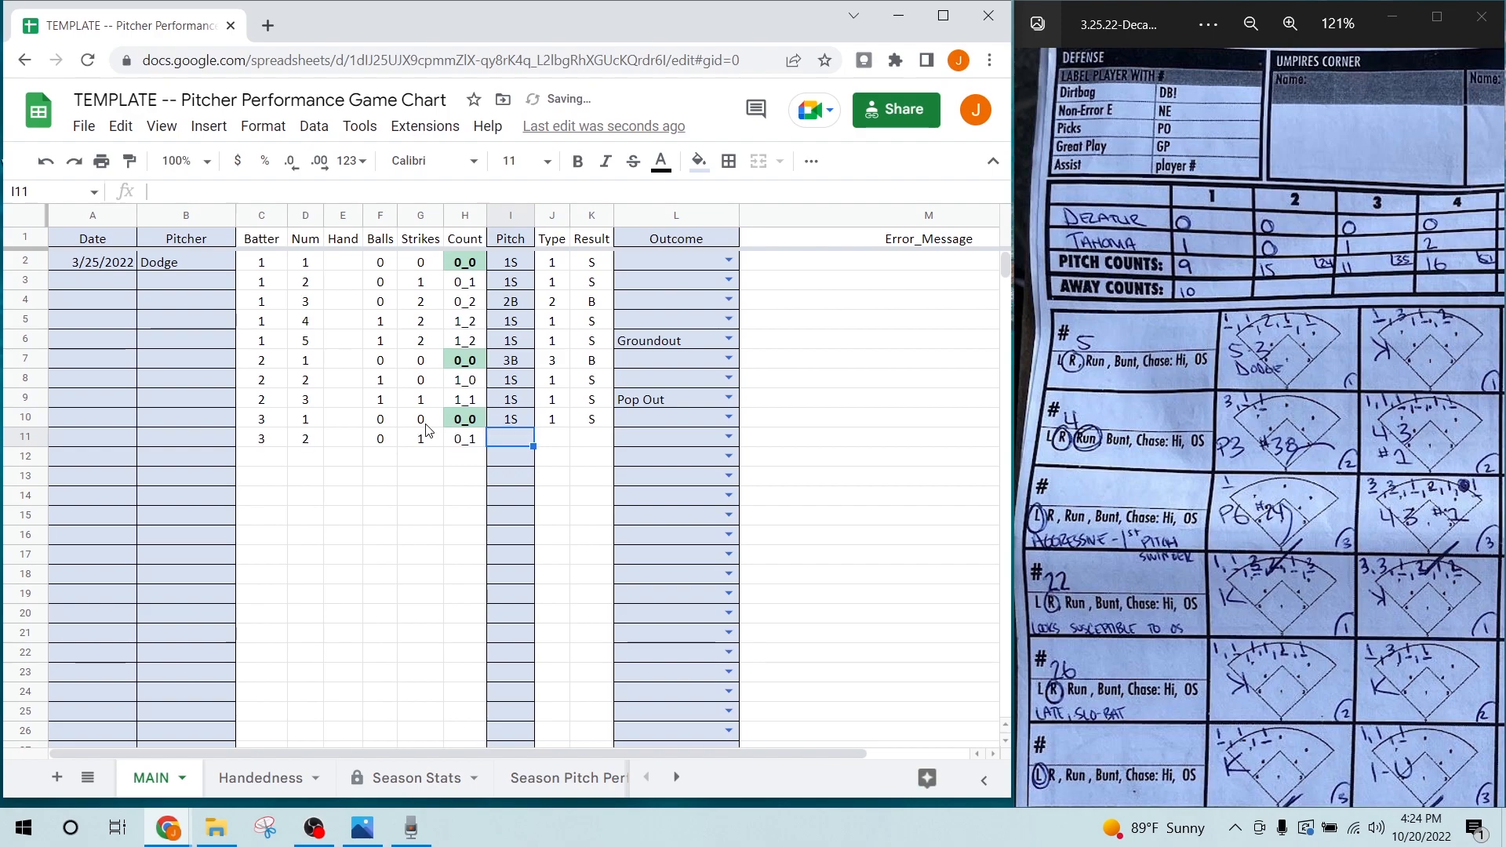
click(729, 417)
click(659, 549)
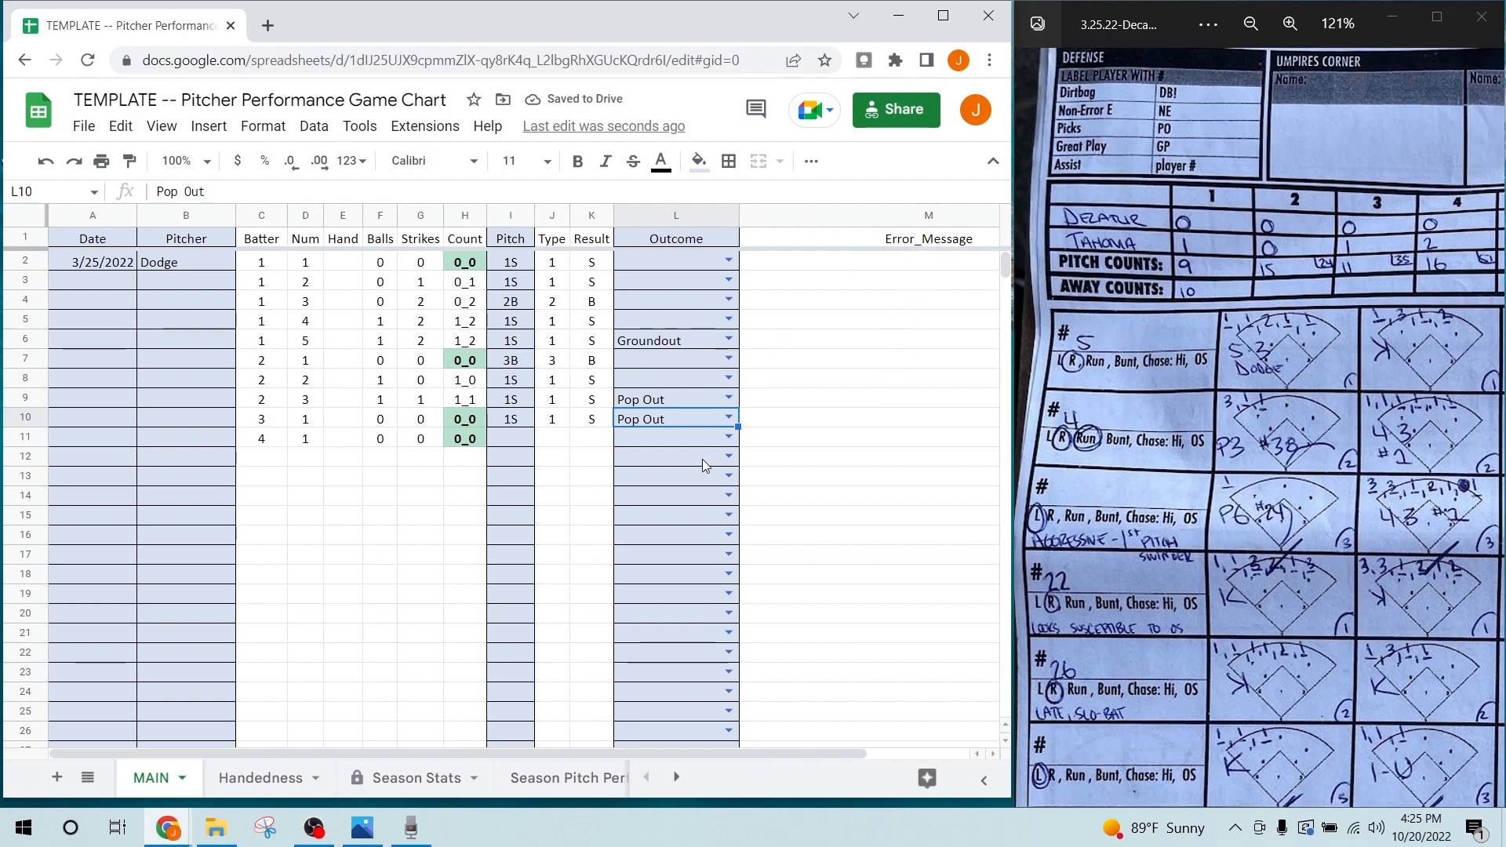
- Test the error checks on the third batter's row with a K-swinging outcome, and with a 1B pitch and 1B outcome
click(728, 417)
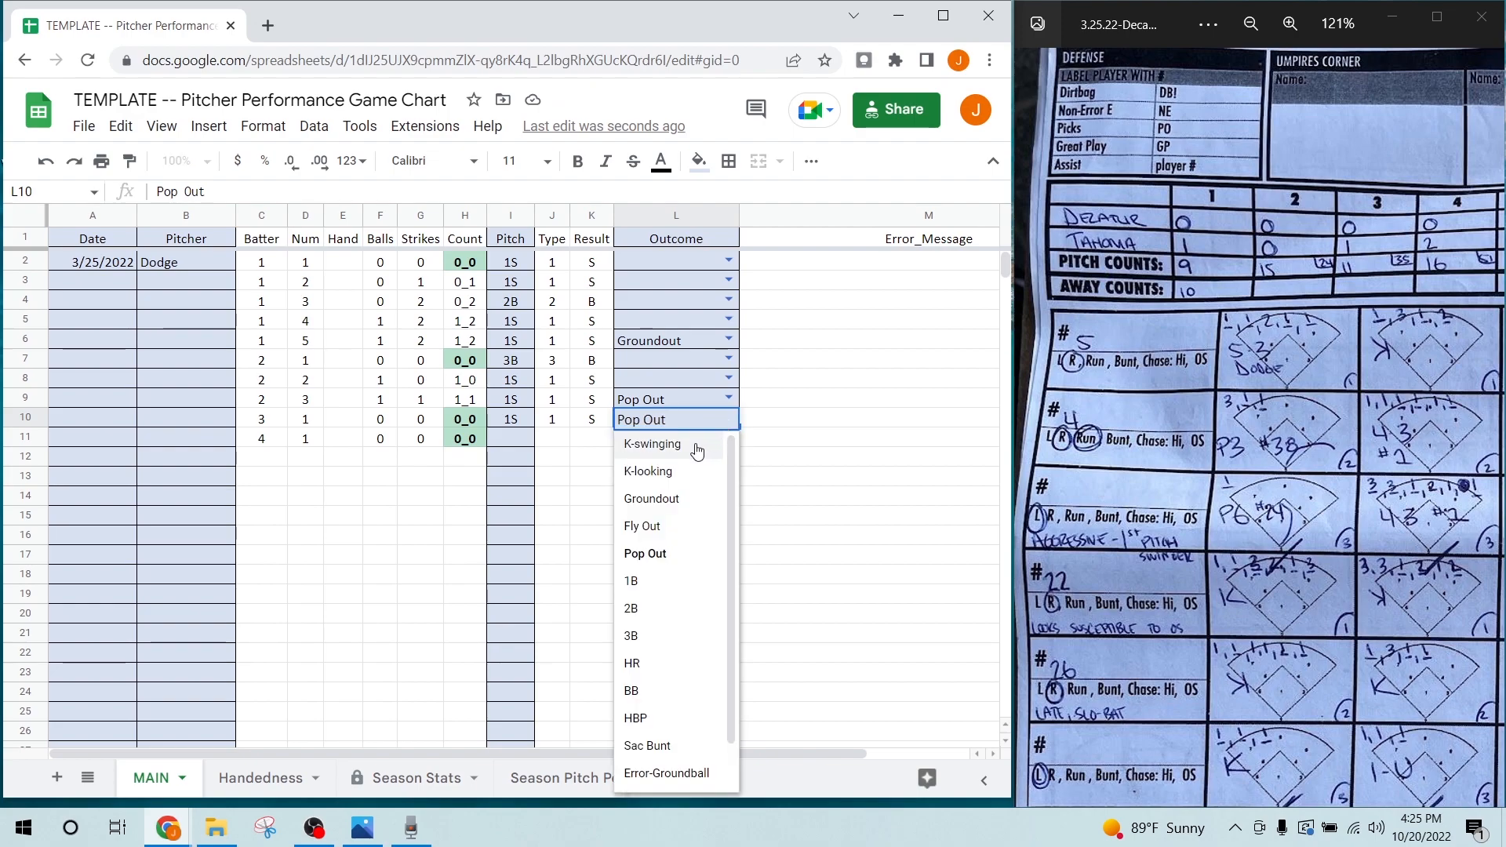
click(695, 446)
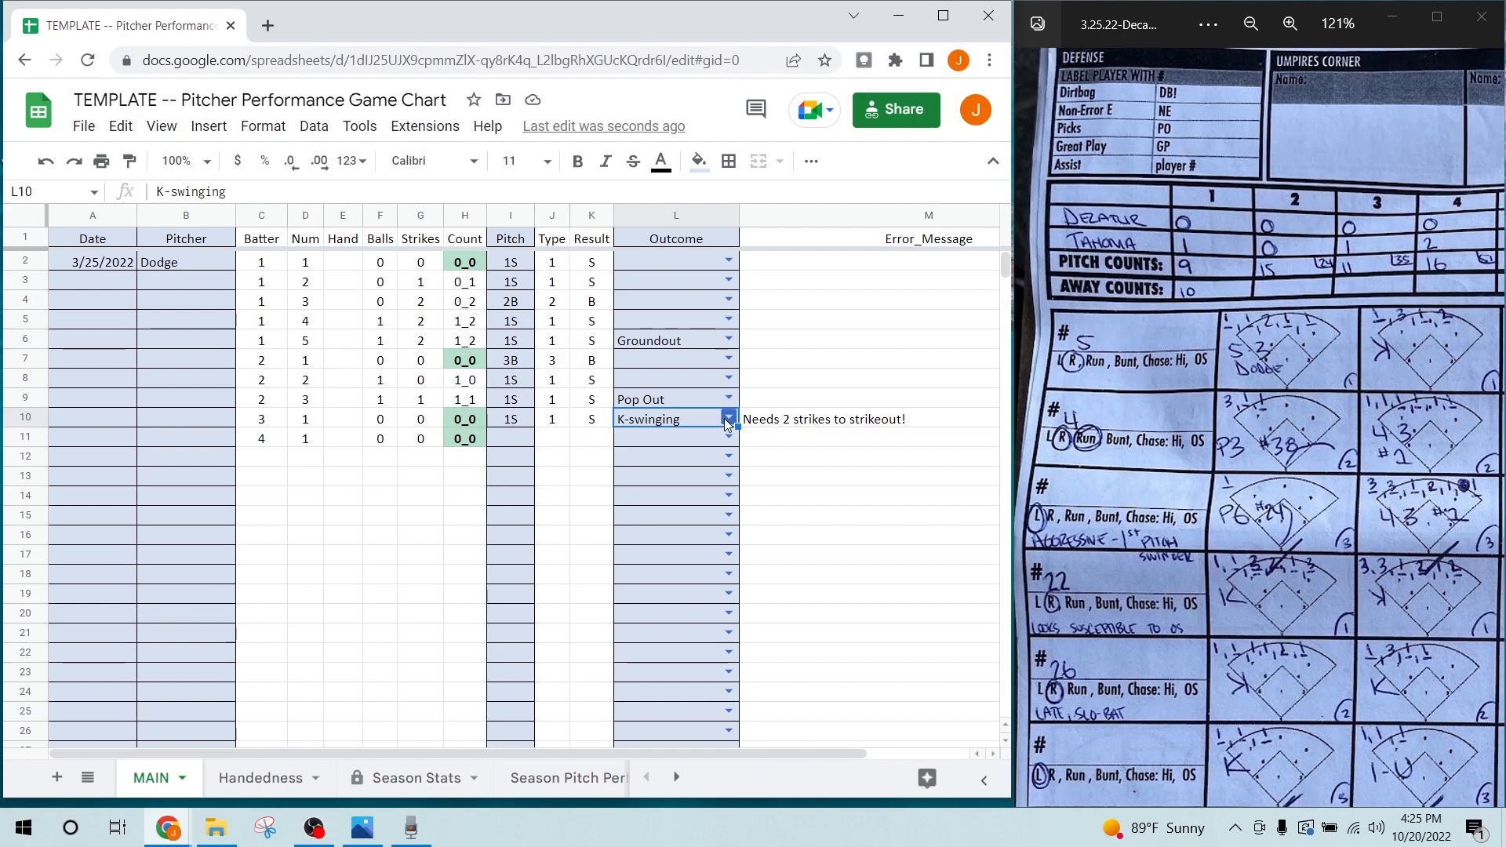
click(513, 422)
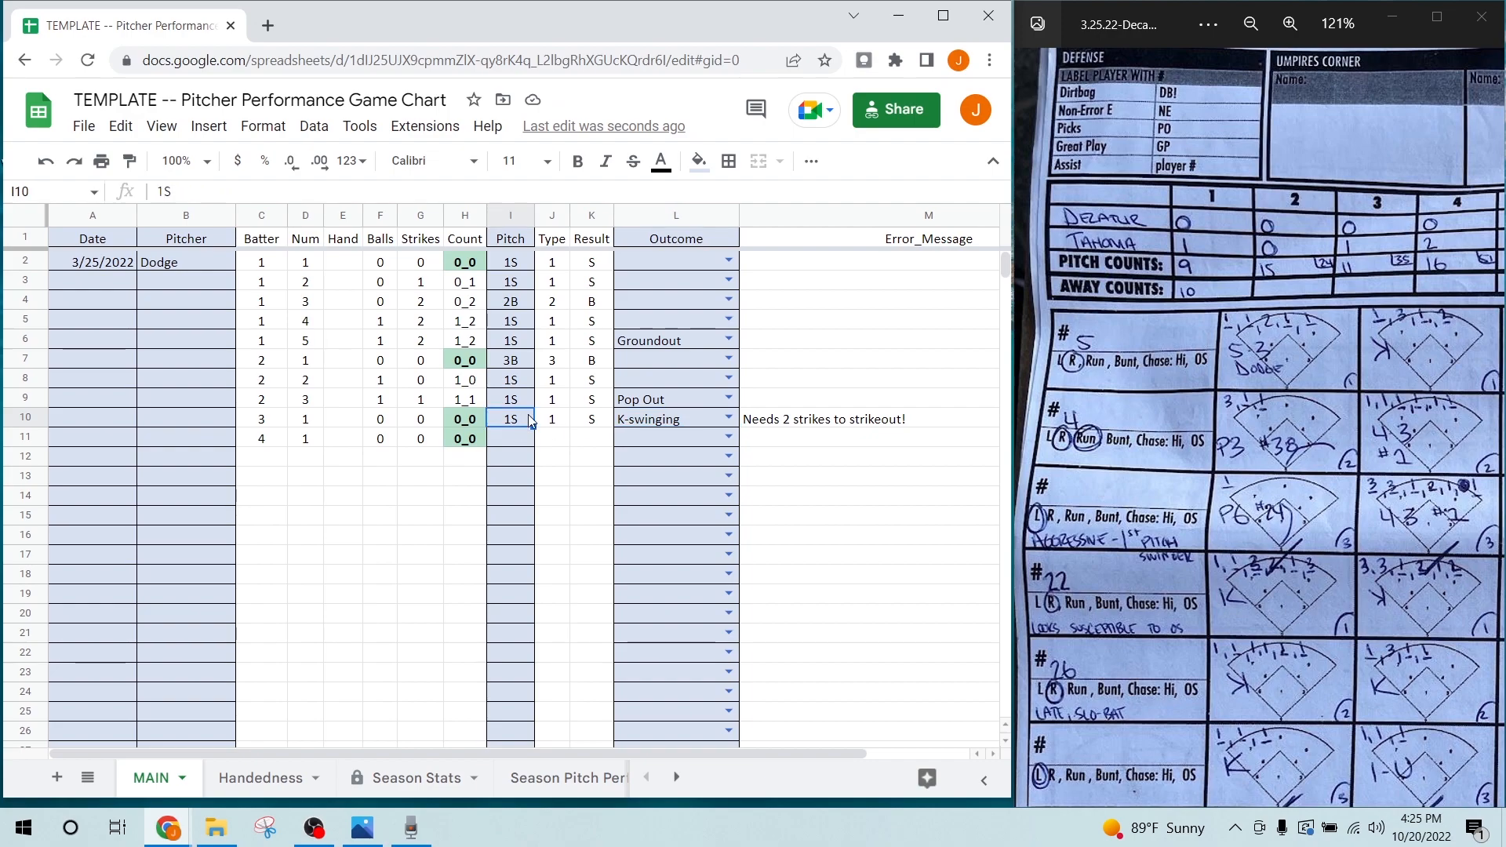
text(1B)
key(Return)
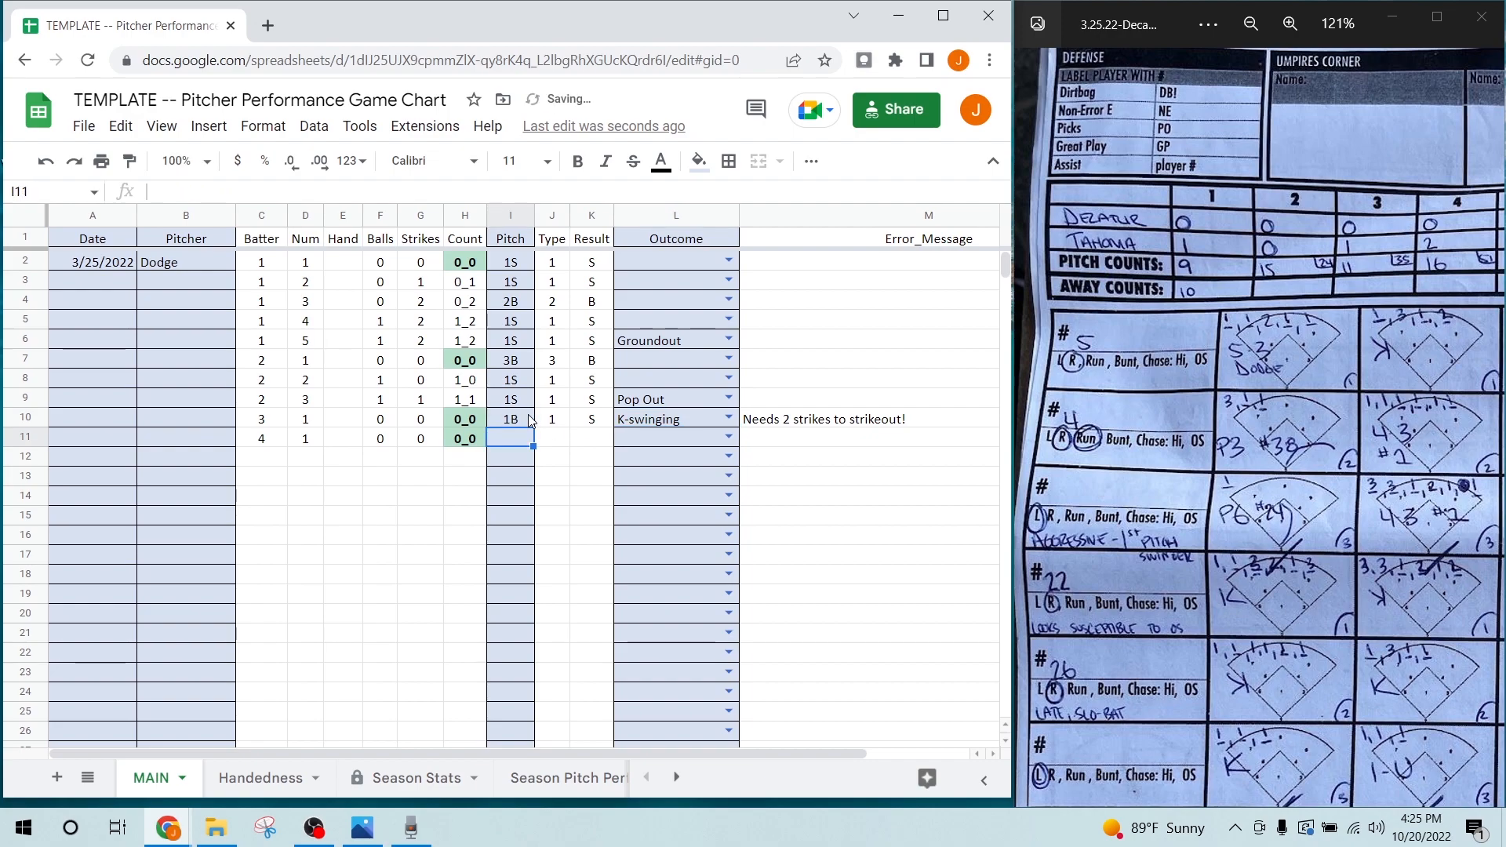
click(729, 417)
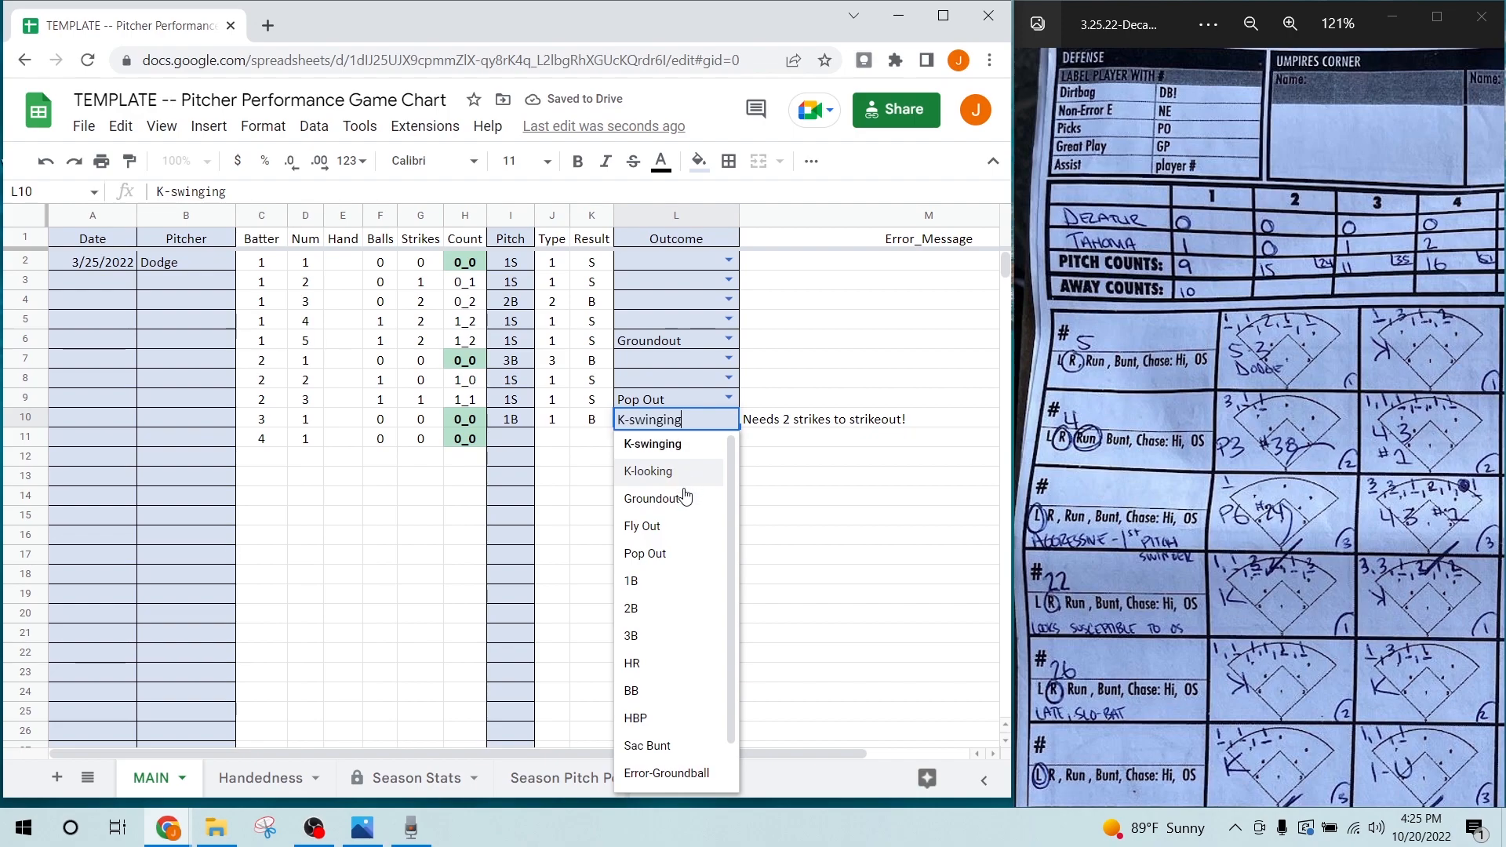
click(663, 584)
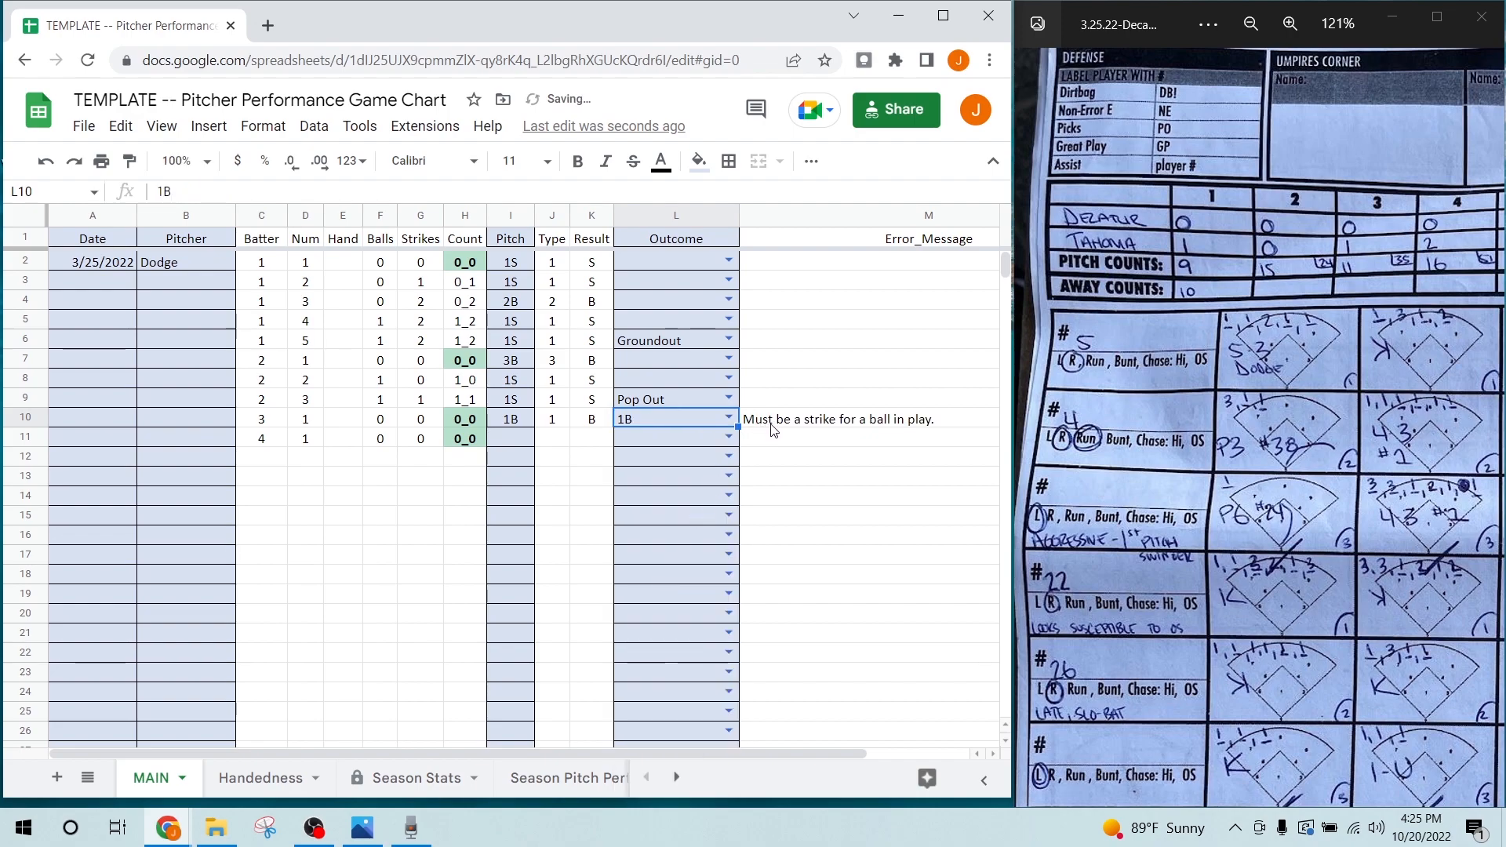
- Set the third batter's pitch back to 1S and copy the Pop Out outcome from the row above into its row
click(515, 419)
text(1S)
key(Return)
key(Up)
key(Right)
key(Up)
key(Right)
key(Right)
key(ctrl+c)
key(Down)
key(ctrl+v)
key(Down)
key(Left)
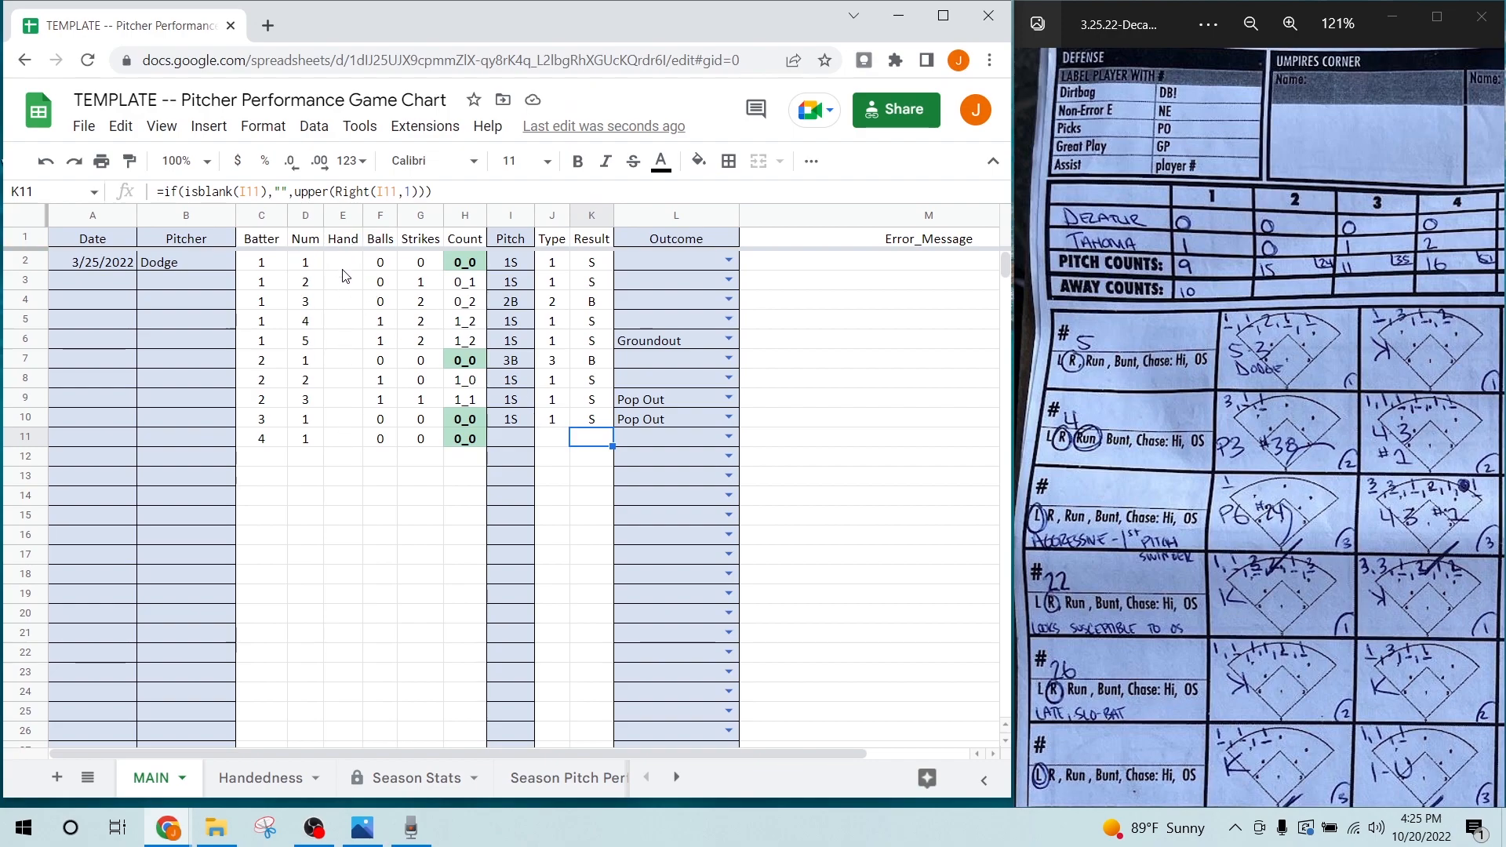
- Enter 3/25/22 as the game date in the first date column of the Handedness sheet
click(256, 791)
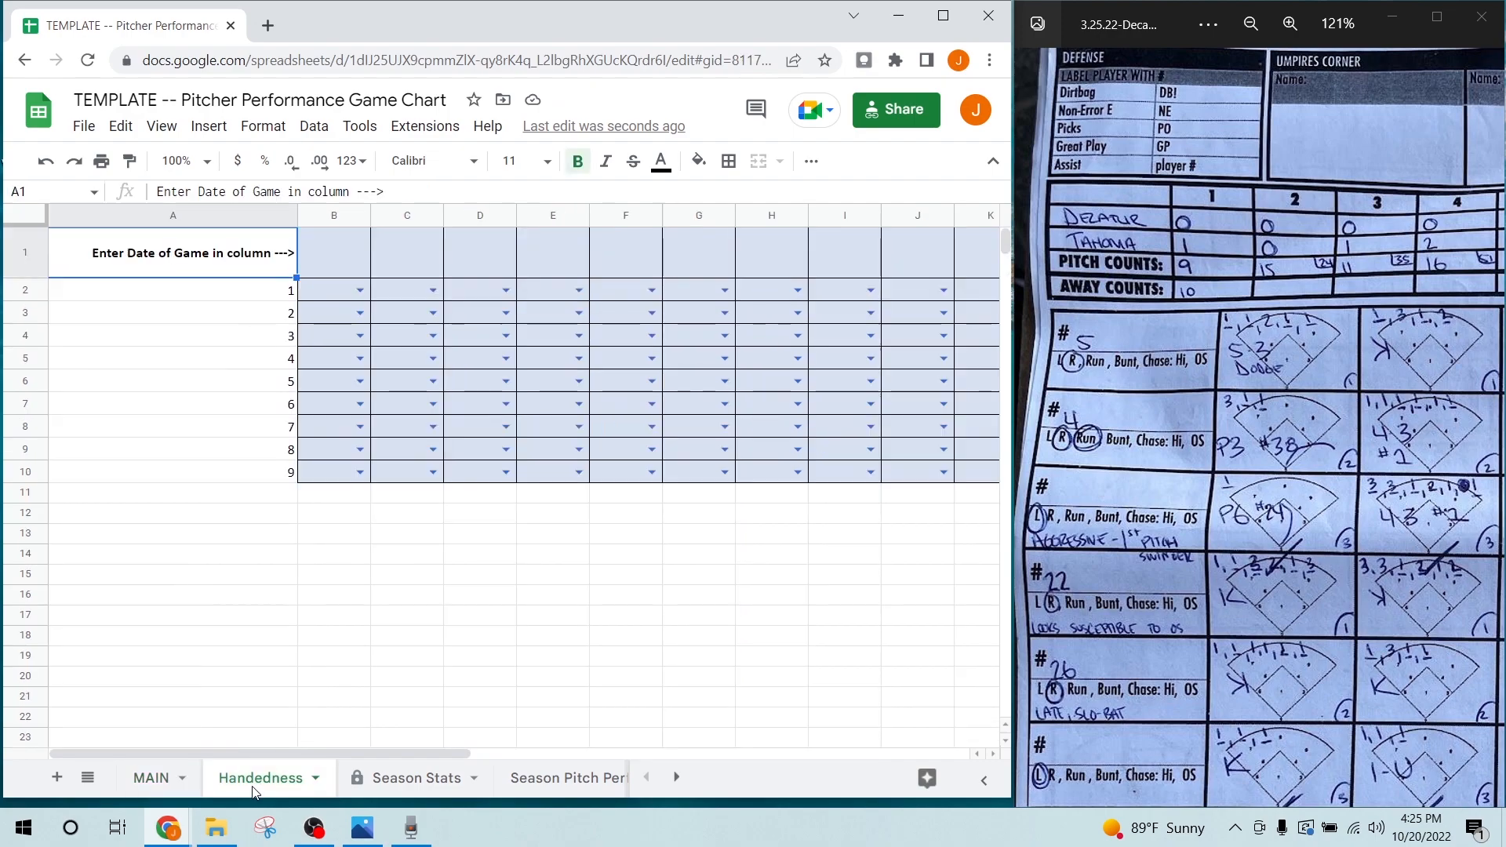
click(320, 252)
text(3/25/22)
key(Return)
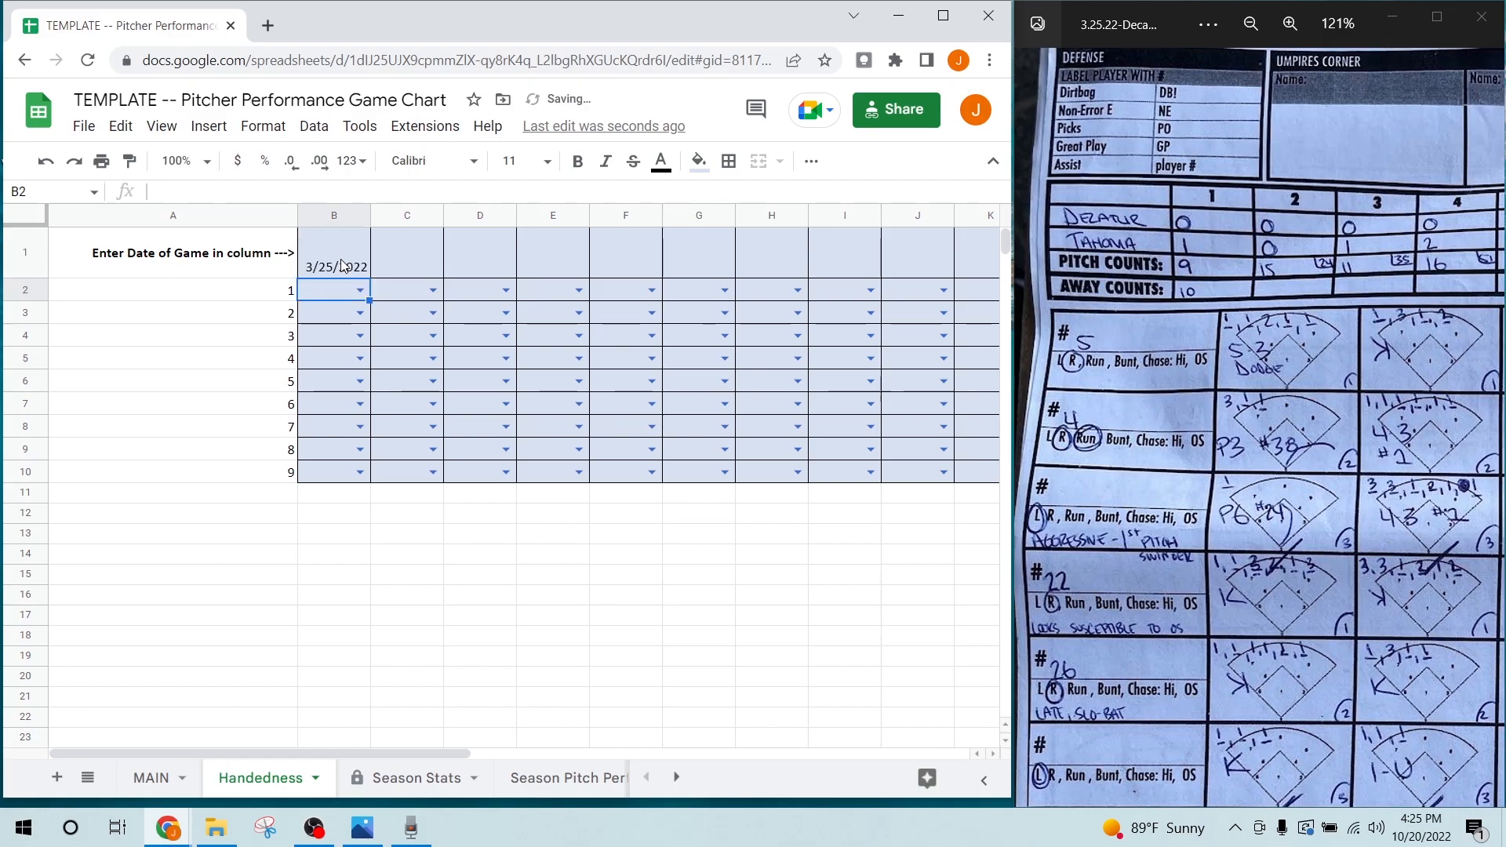
- Enter handedness R, R, L, R, R, L, L, L, R for batters 1 to 9 in the 3/25/2022 column, following the chart photo
click(1252, 25)
click(1253, 30)
drag(1122, 437, 1165, 348)
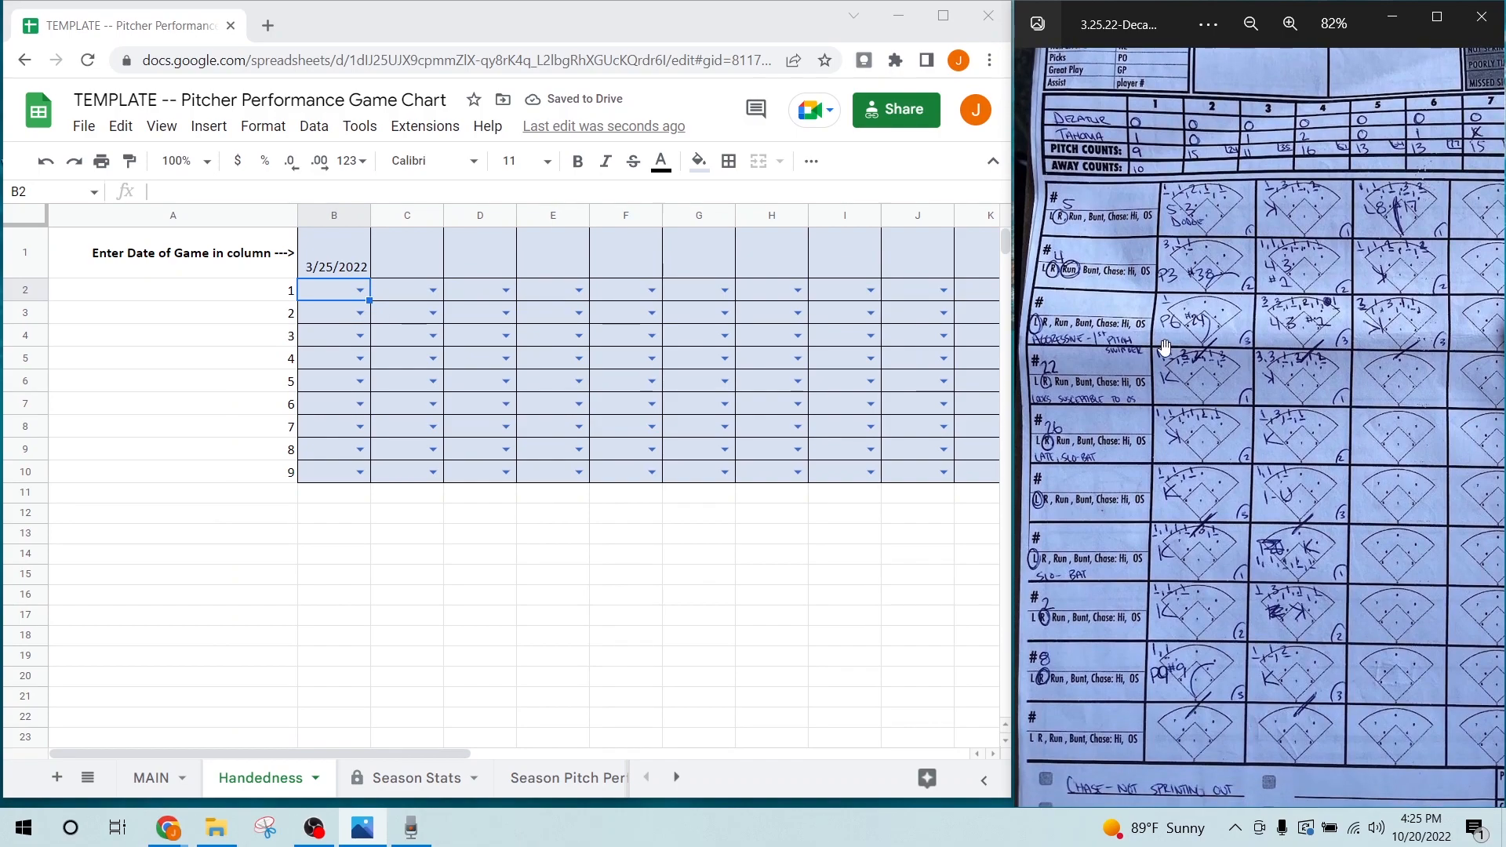
click(323, 298)
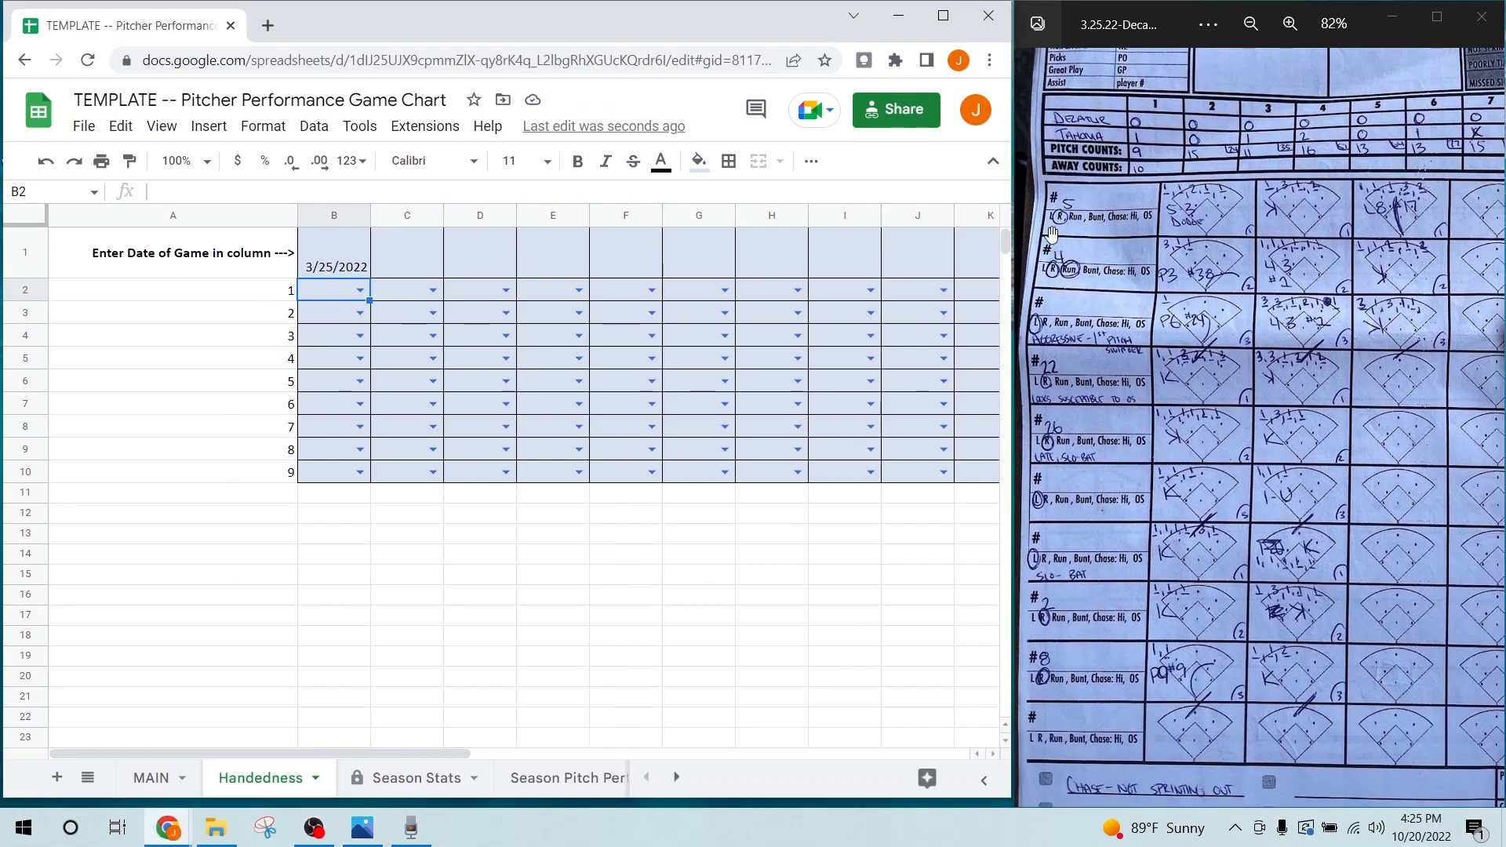
text(R)
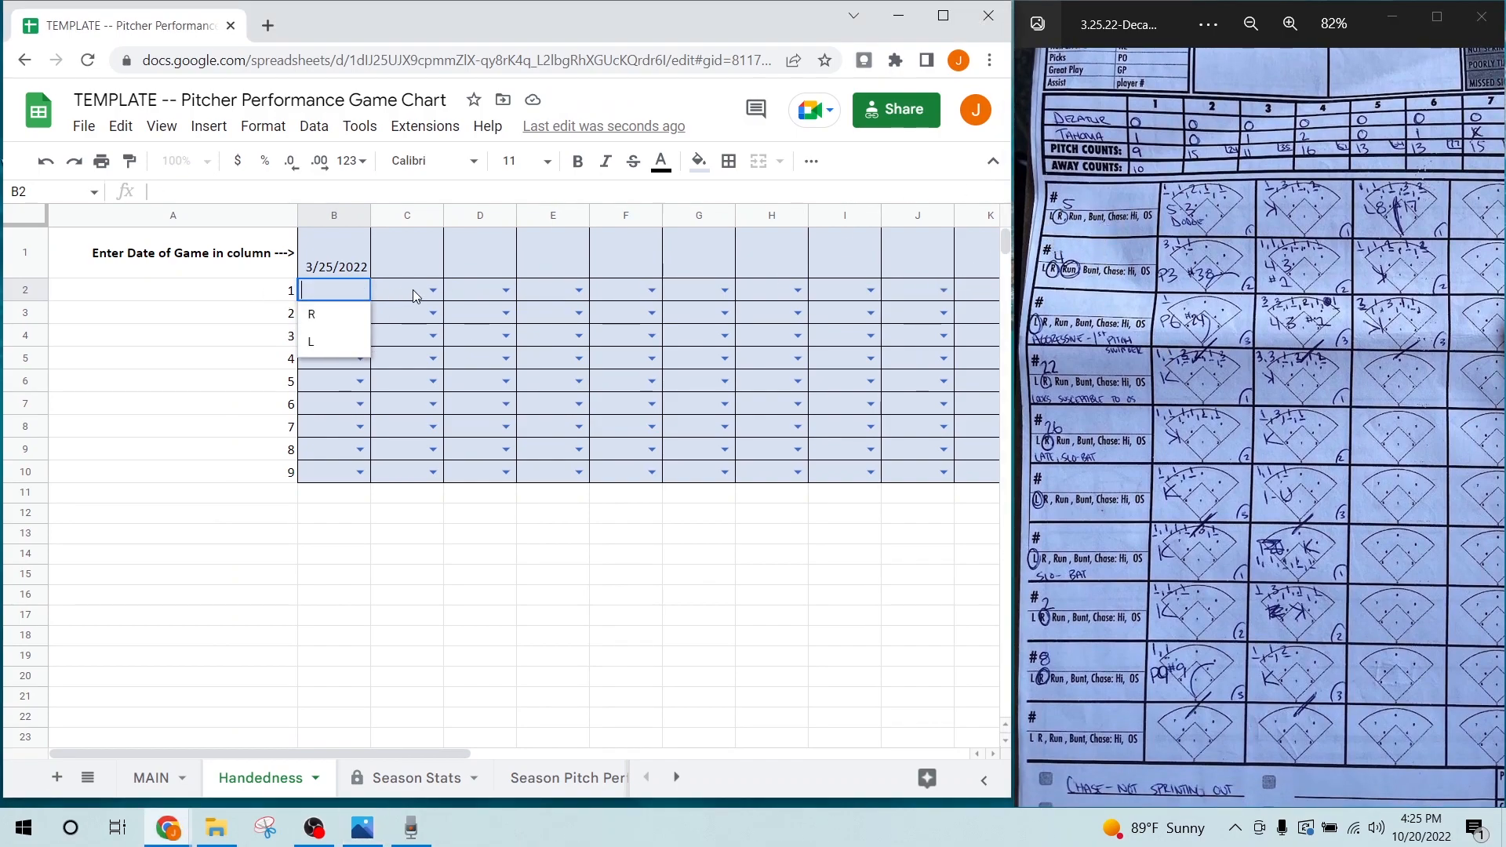
key(Return)
text(R)
key(Return)
text(L)
key(Return)
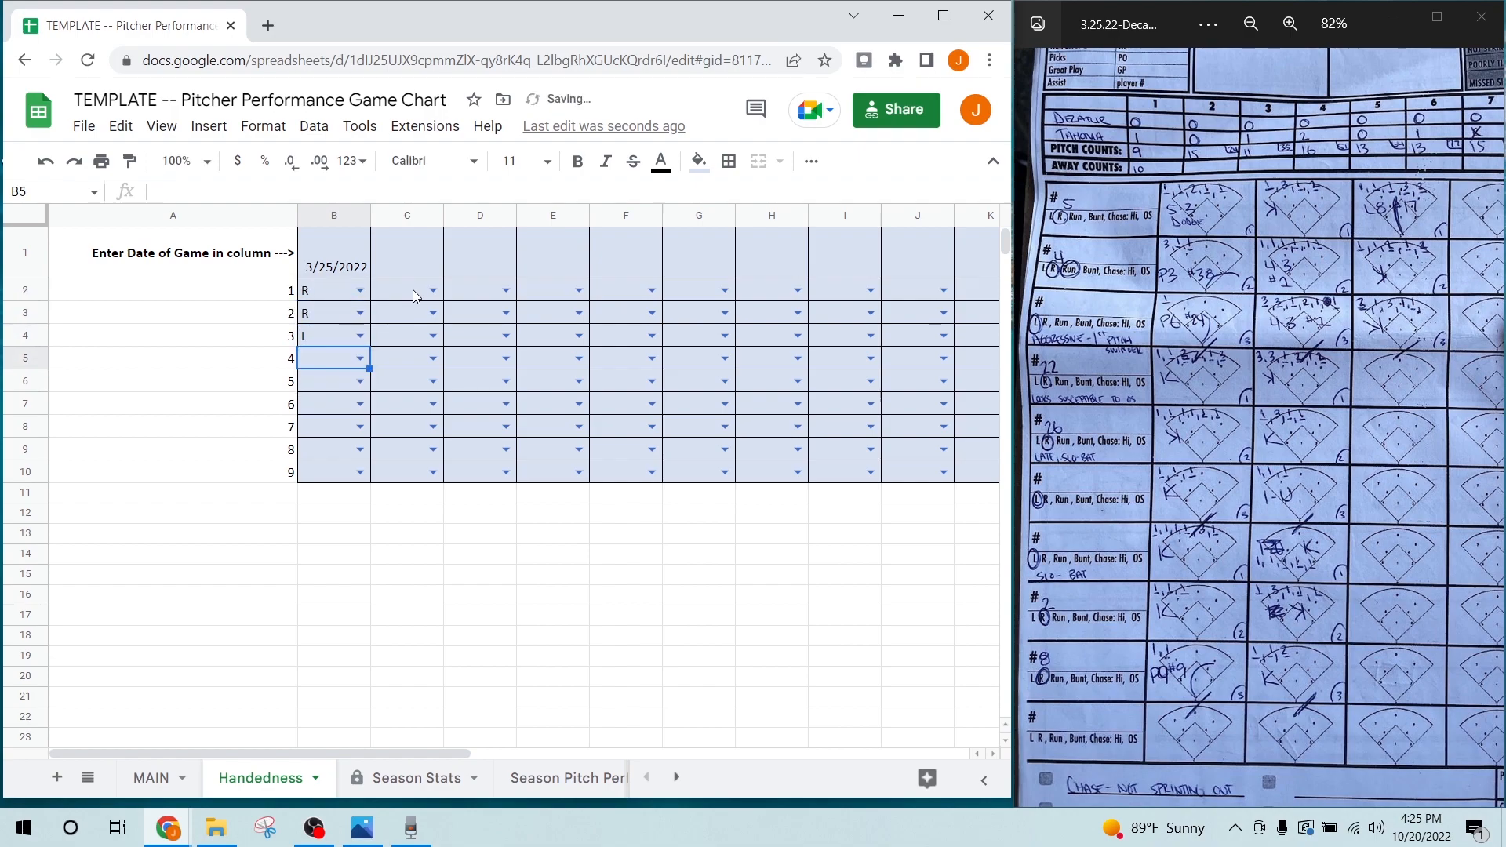
text(R)
key(Return)
text(R)
key(Return)
text(L)
key(Return)
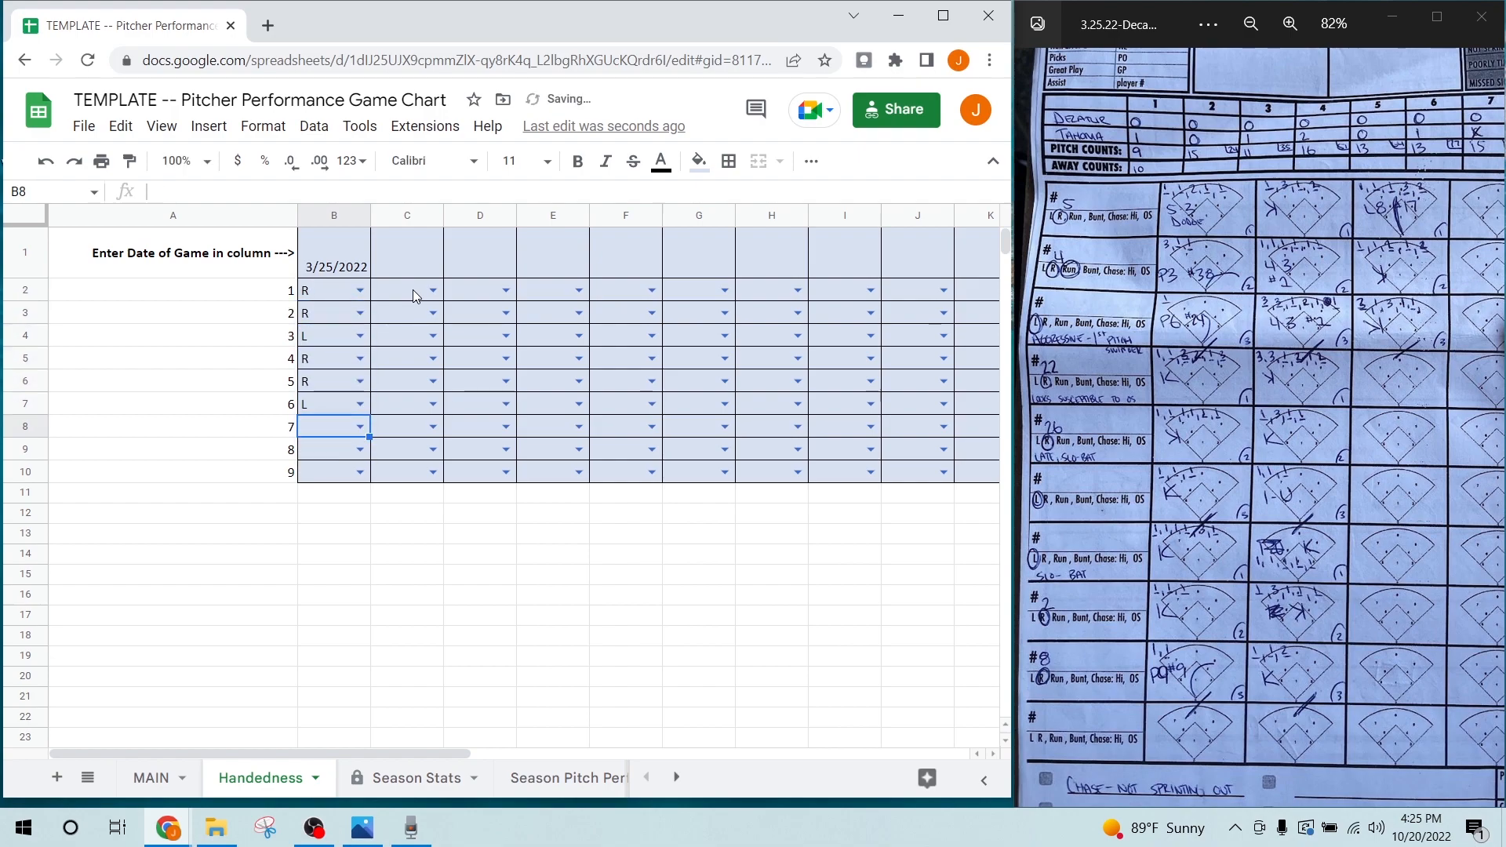
text(L)
key(Return)
text(L)
key(Return)
text(R)
key(Return)
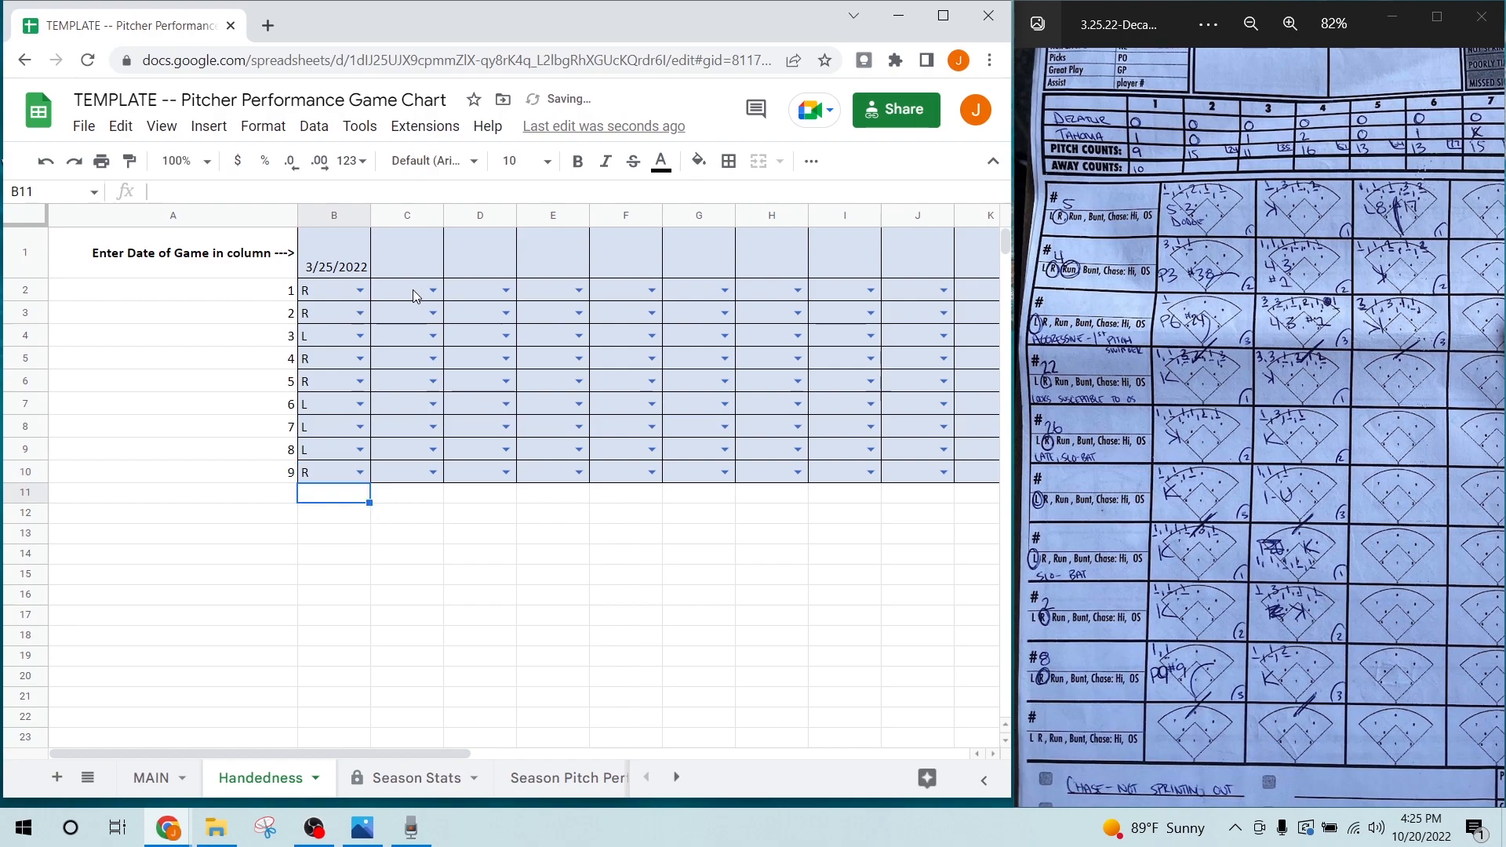
- Correct the eighth batter's handedness to R
key(Up)
key(Up)
text(R)
key(Return)
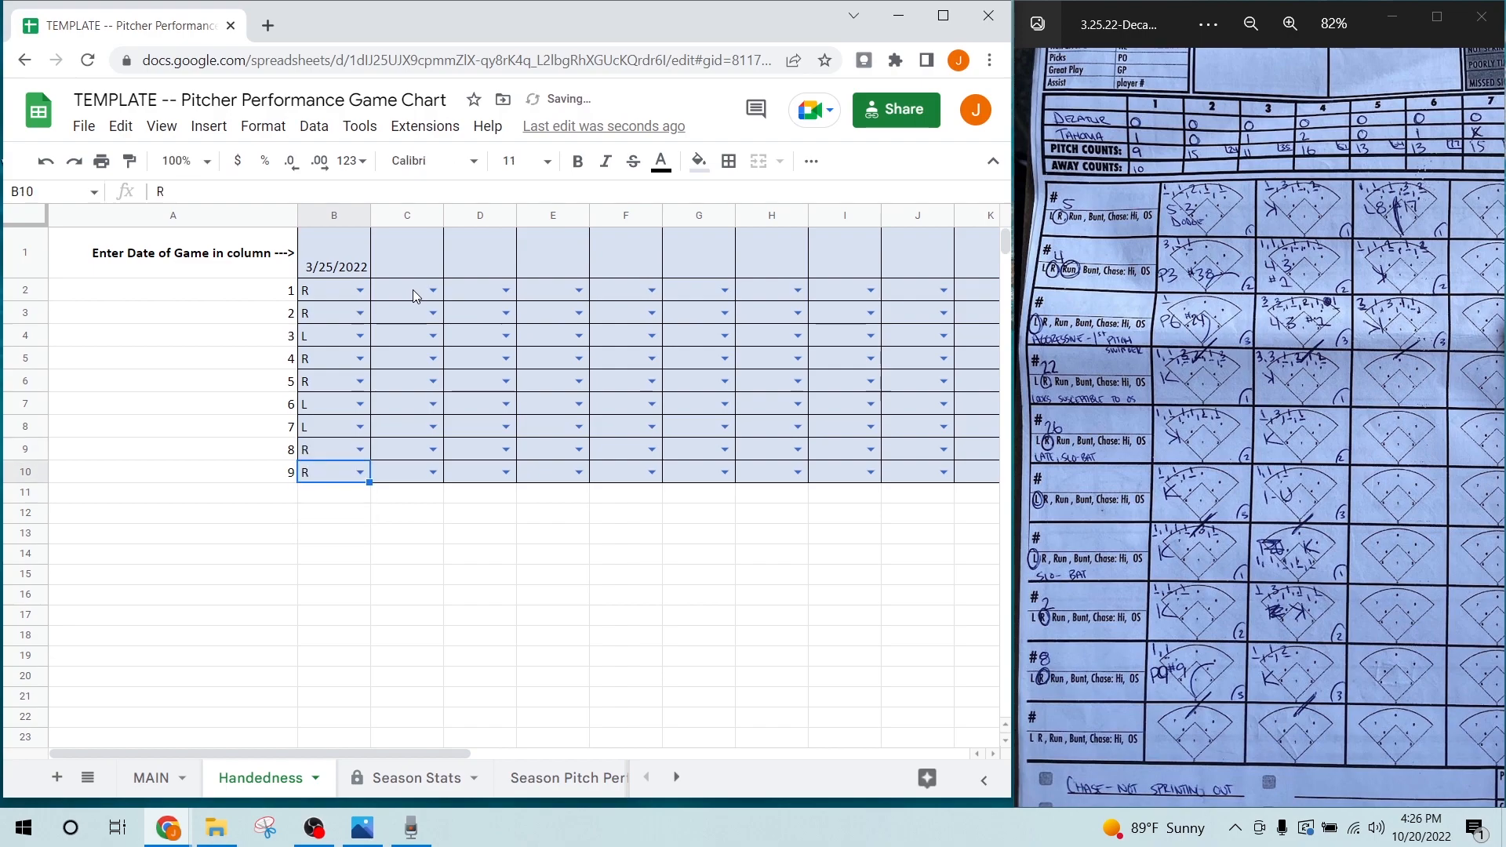
- Fill the game date and pitcher down through row 11 of the MAIN sheet and select the Hand values in those rows
click(141, 775)
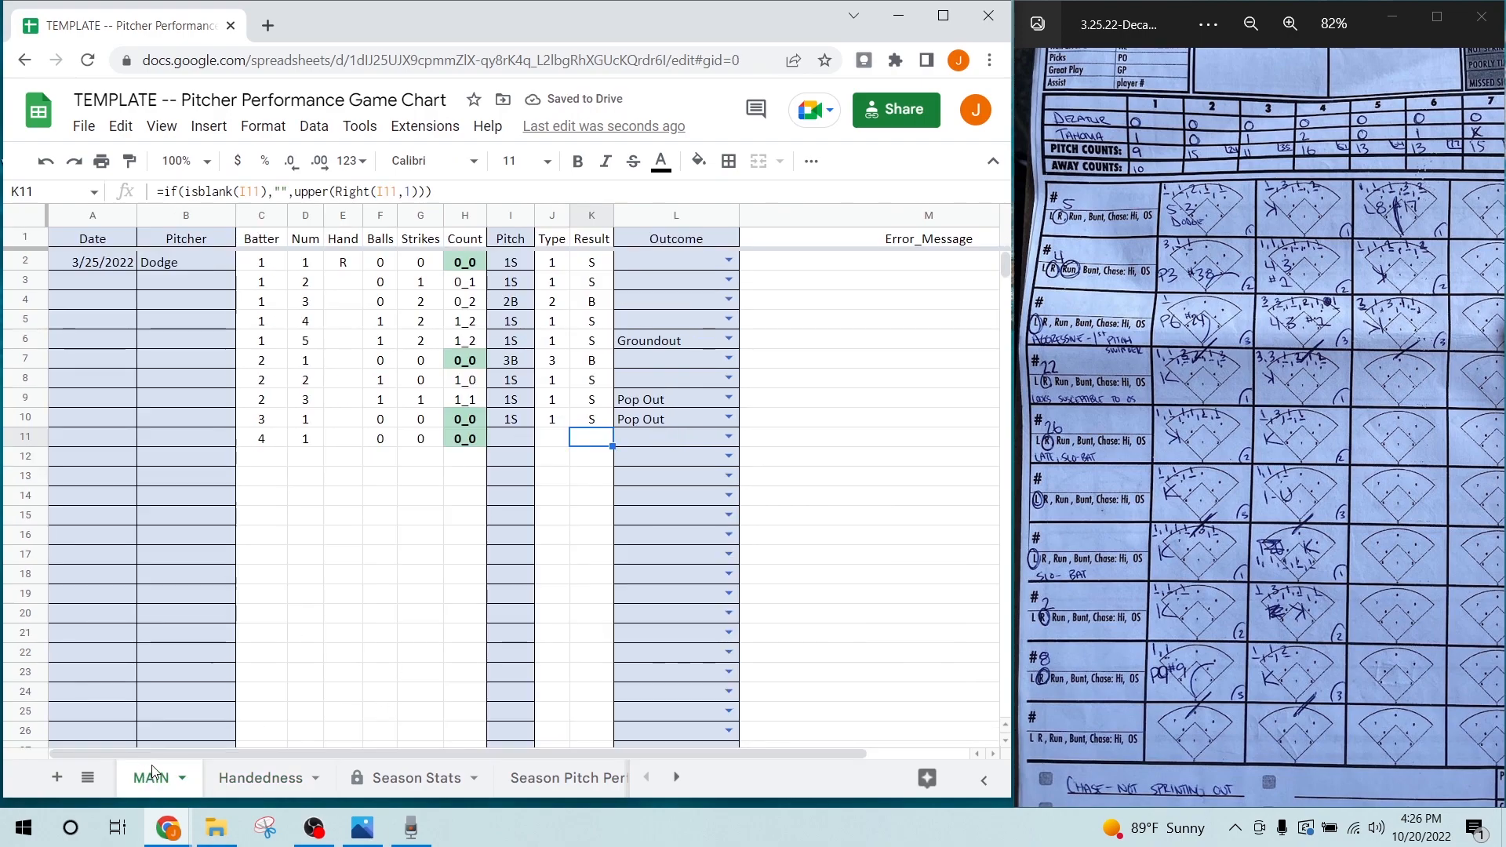
click(133, 262)
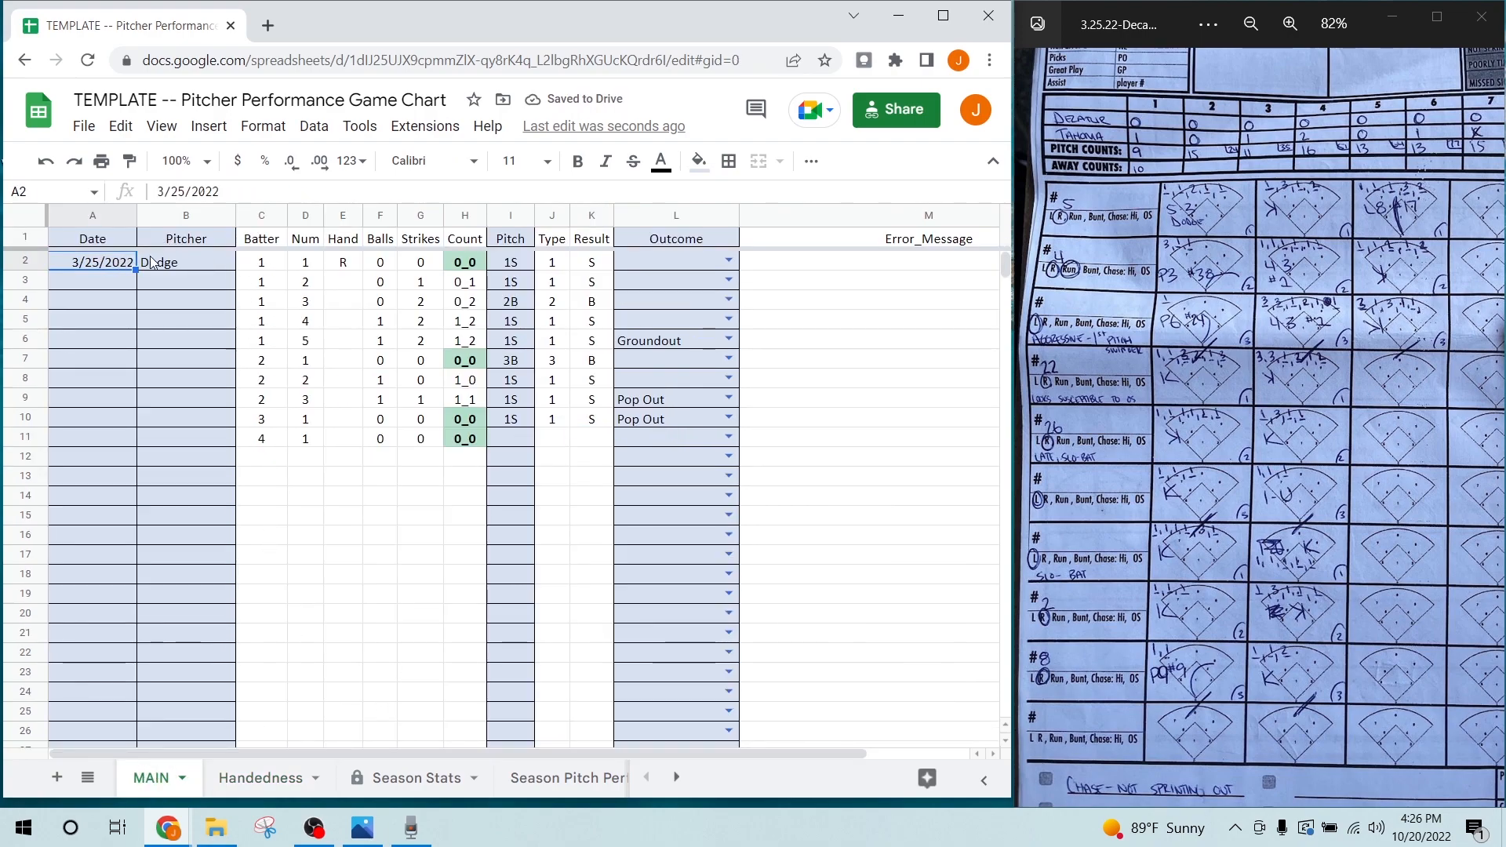
key(shift+Right)
key(shift+Down)
key(shift+Down)
key(shift+Down)
key(shift+Down)
key(shift+Down)
key(shift+Down)
key(shift+Down)
key(shift+Down)
key(shift+Down)
key(ctrl+c)
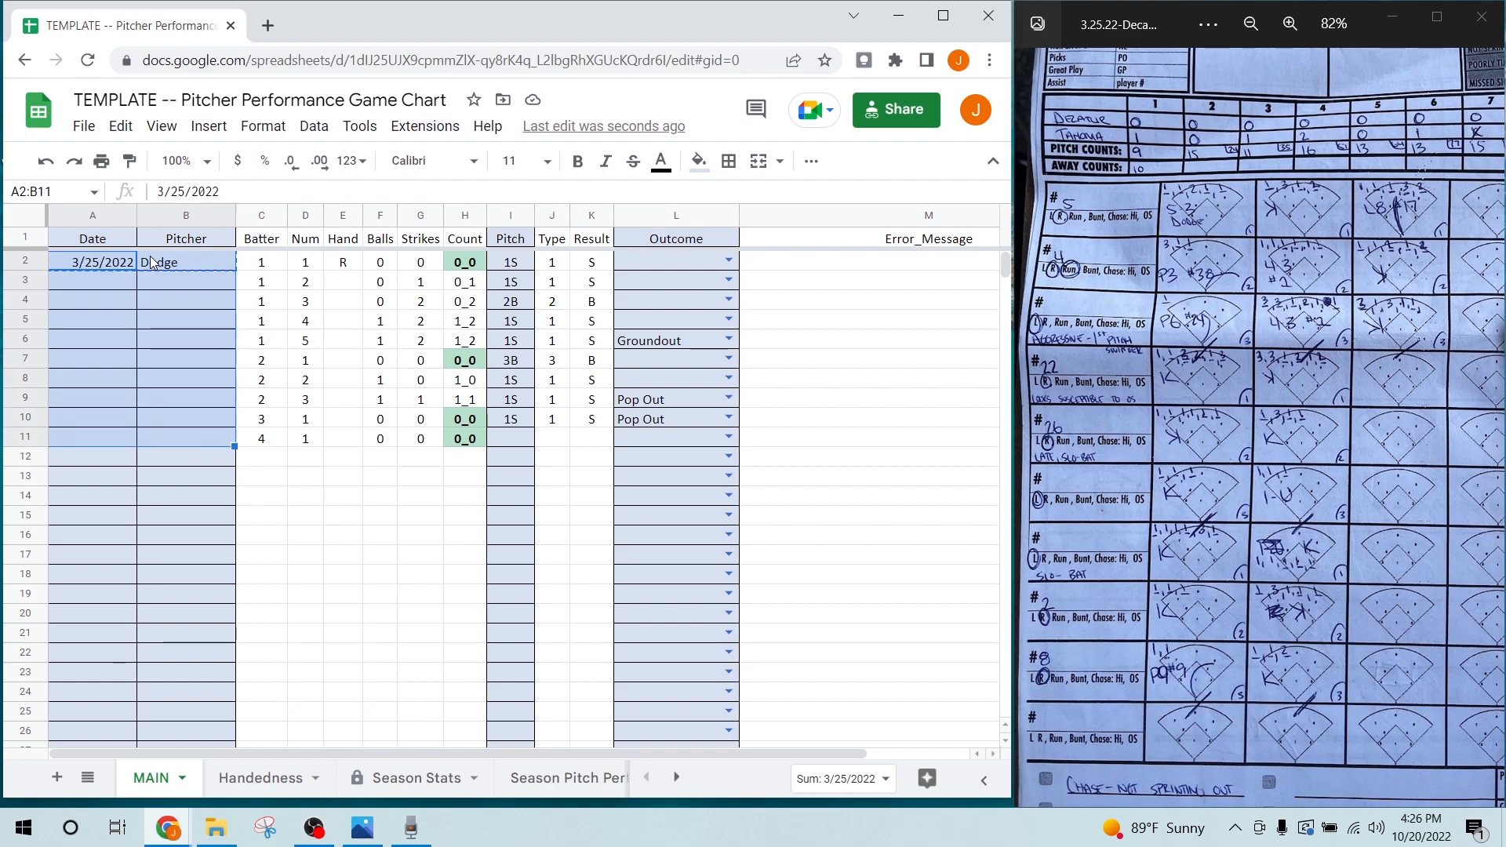
key(ctrl+d)
click(153, 264)
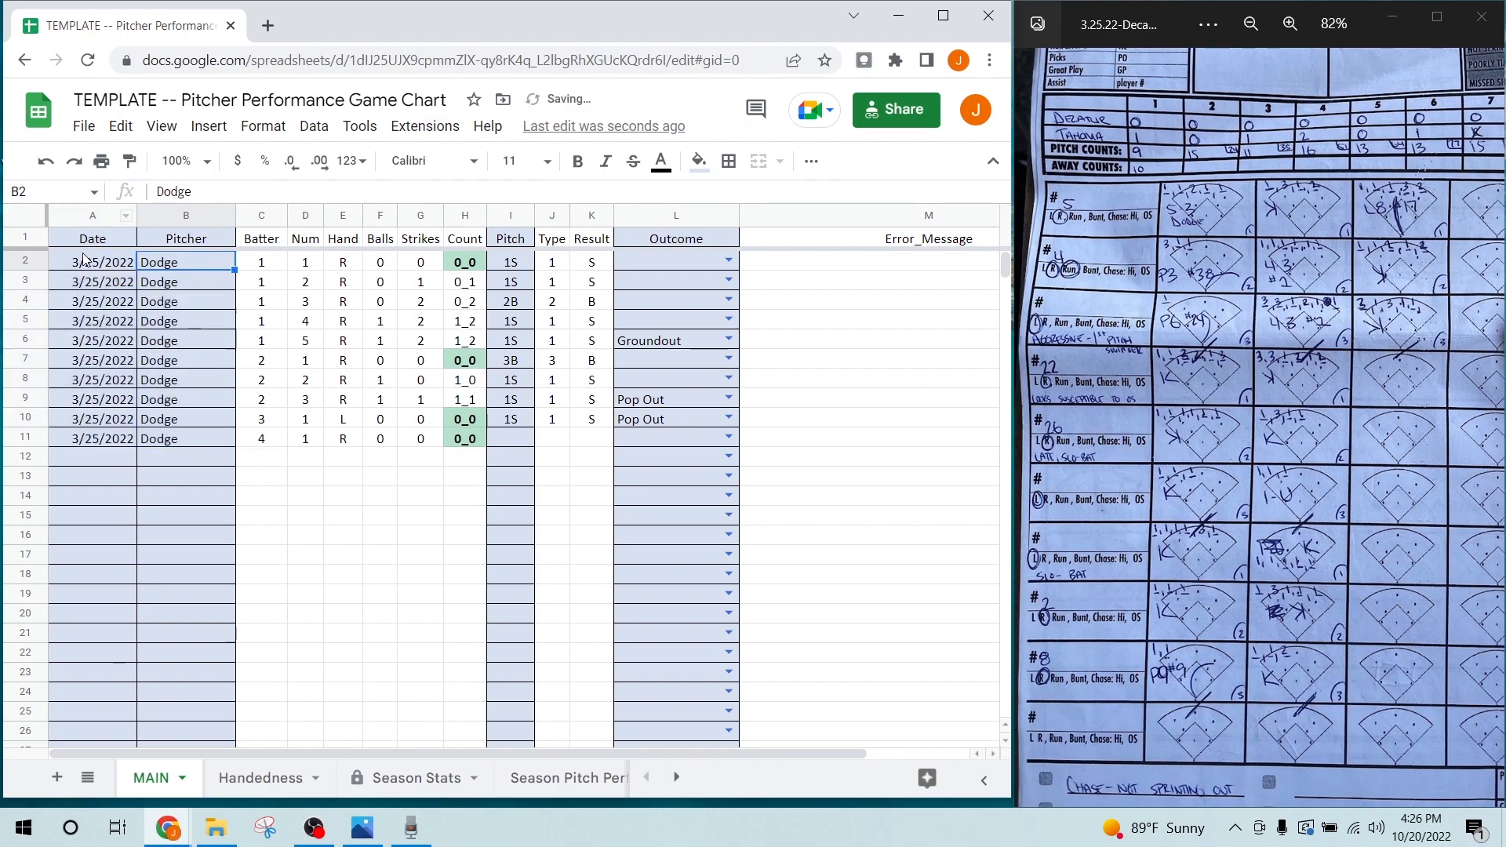
drag(342, 267, 353, 441)
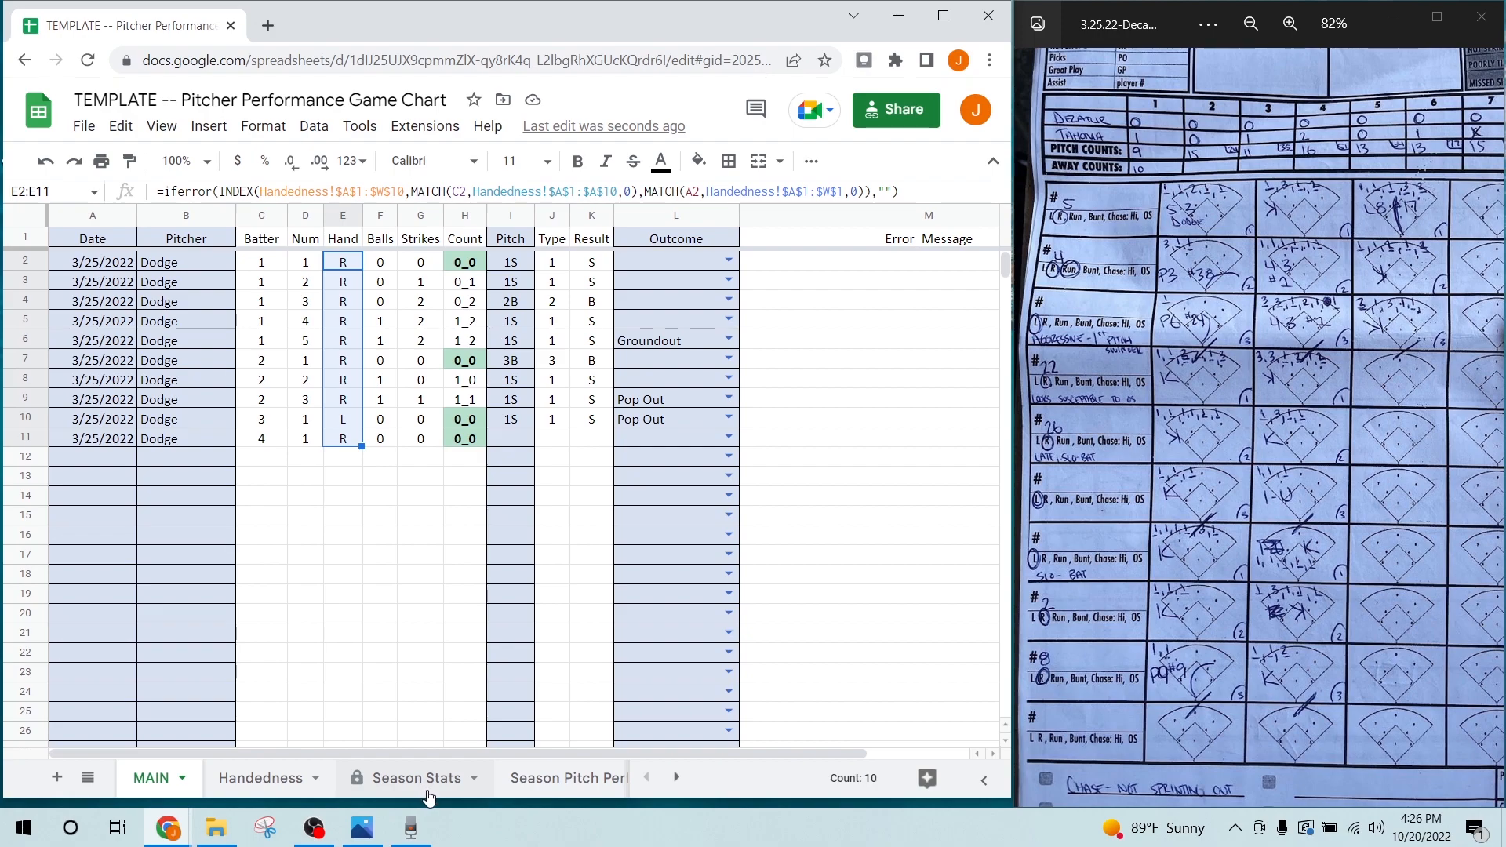
- Review the pitcher and team figures on the Season Stats and Season Pitch Performance sheets
click(429, 781)
click(124, 358)
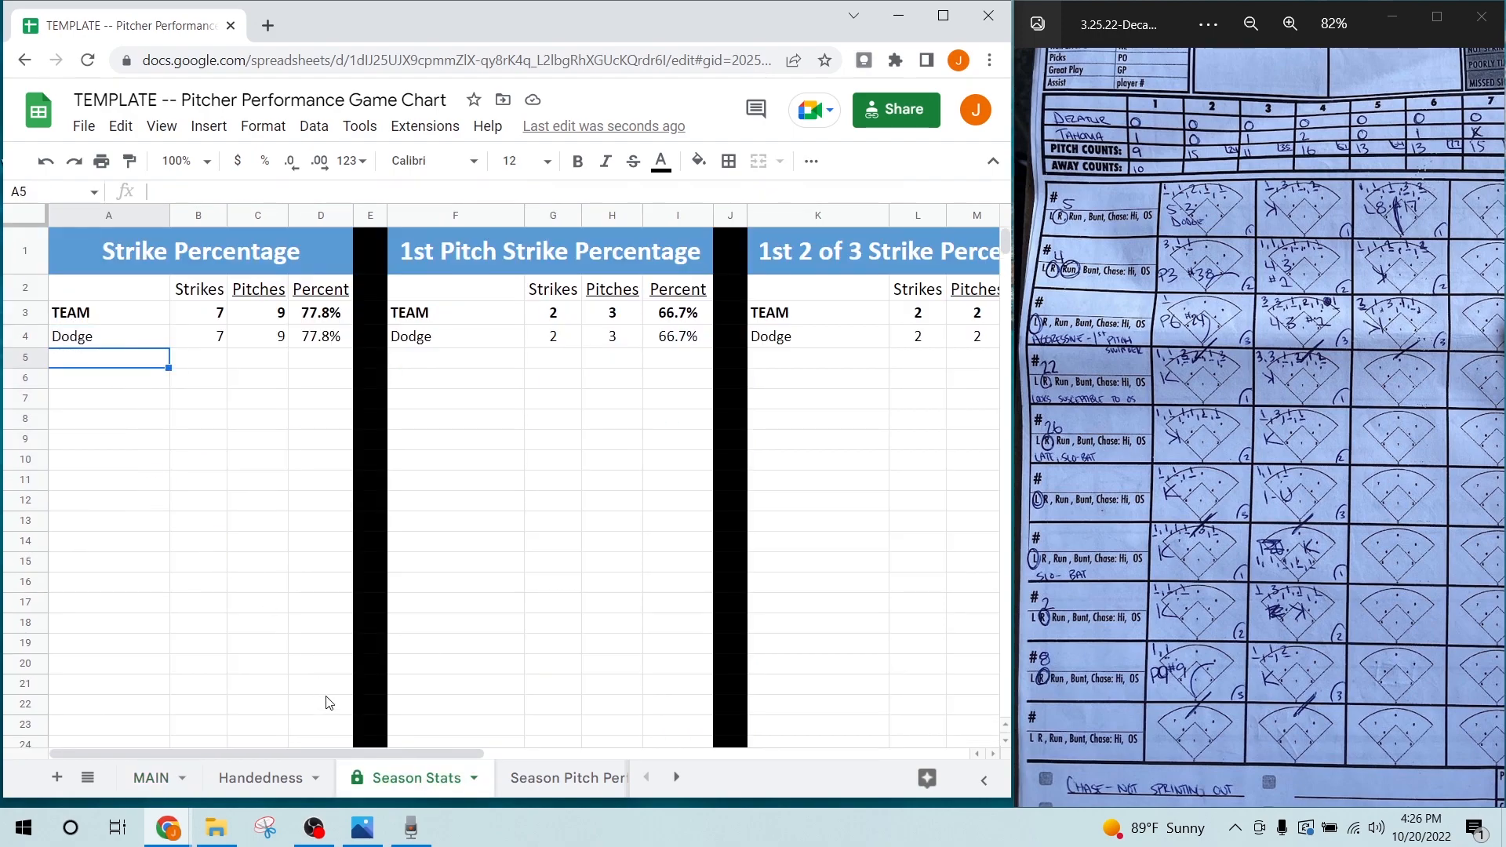
click(562, 784)
double_click(148, 350)
click(143, 378)
click(146, 432)
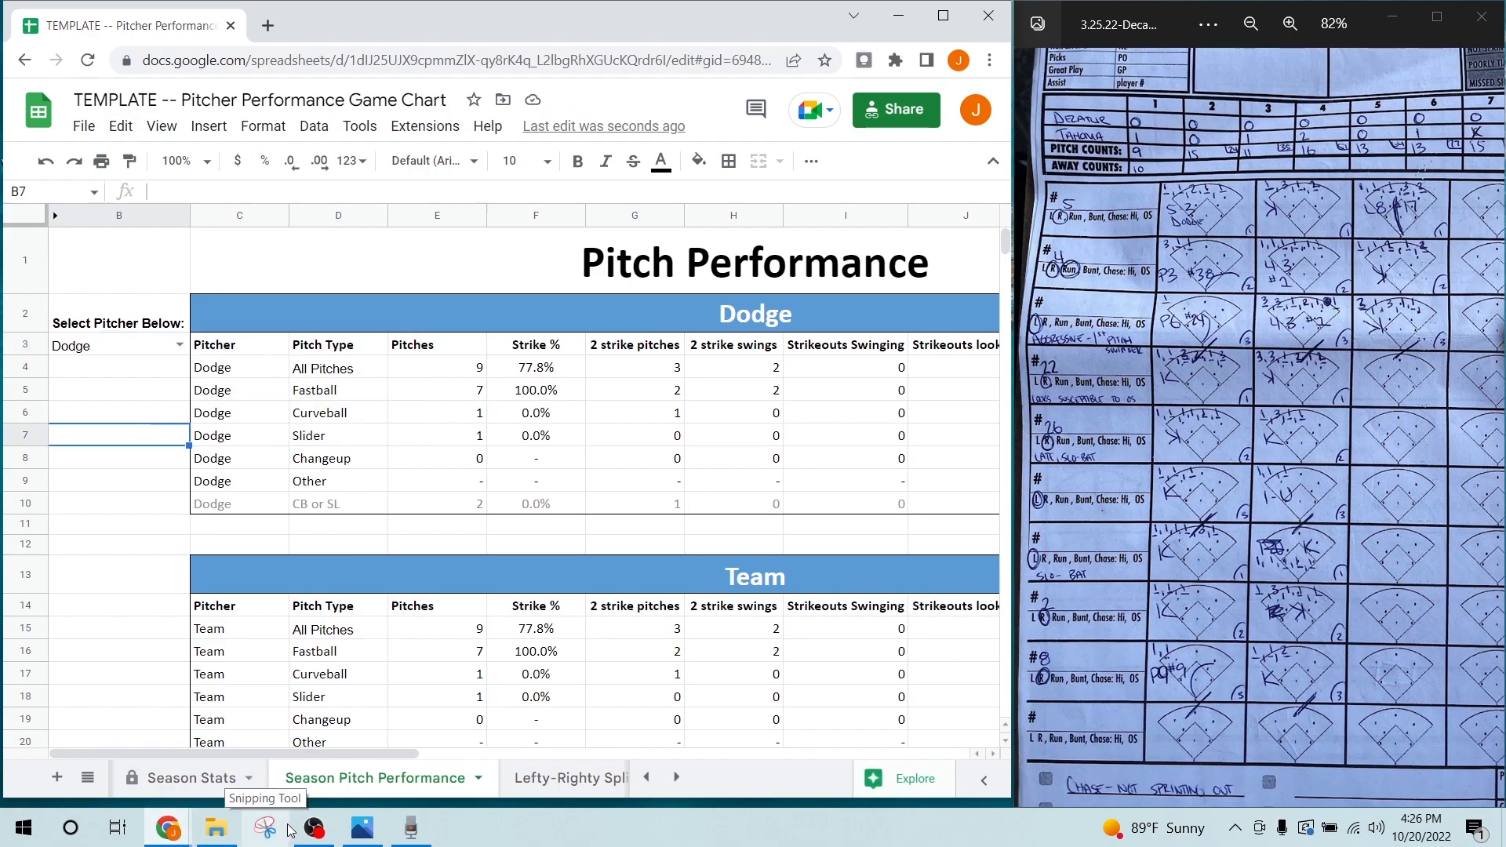
click(646, 779)
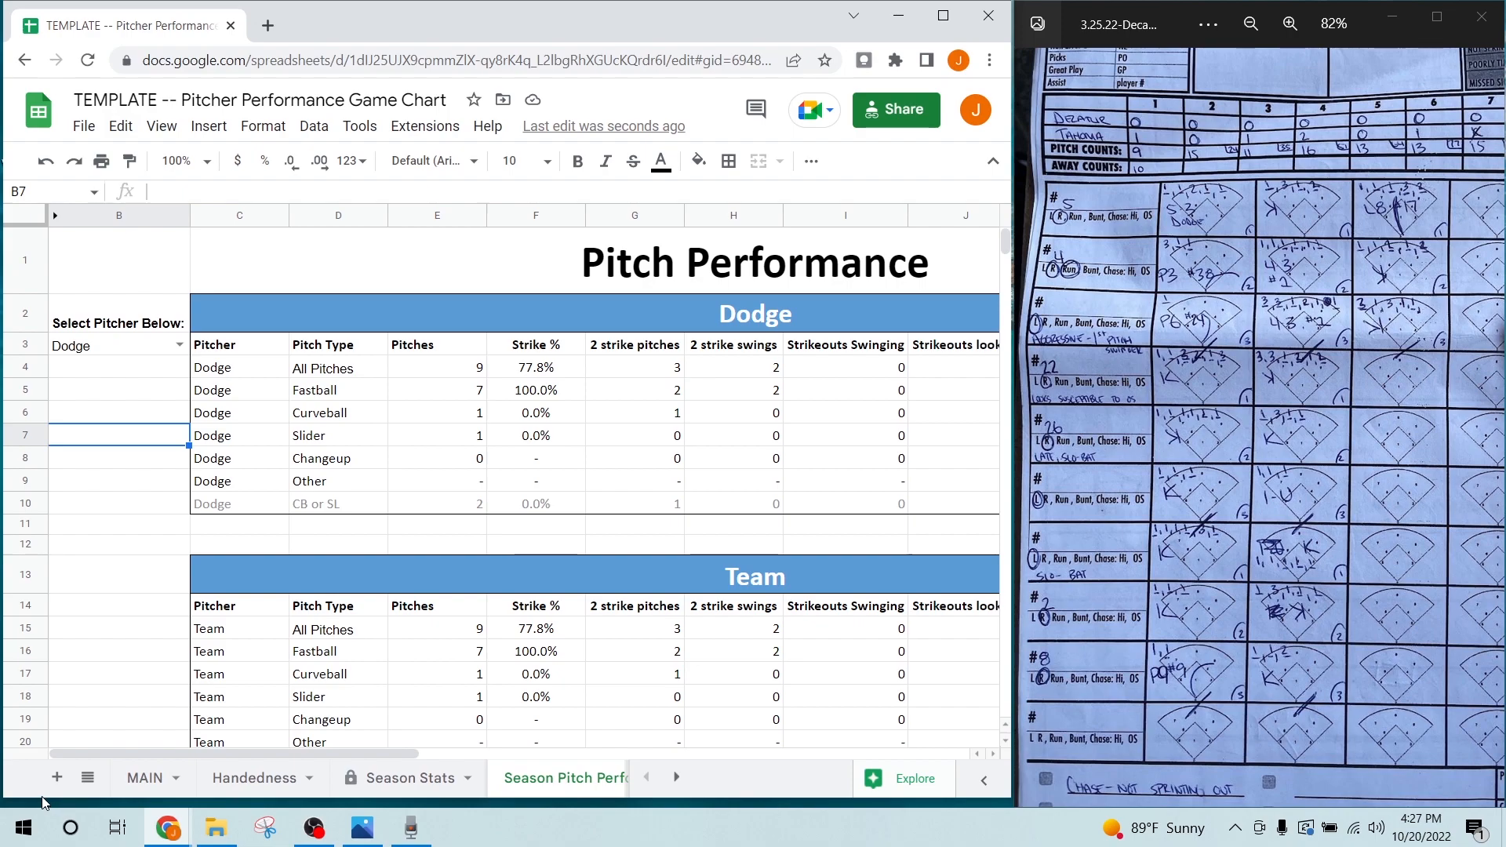
- Maximize the spreadsheet window and choose a pitcher in cell B3 of the Season Pitch Performance sheet
click(149, 779)
click(154, 519)
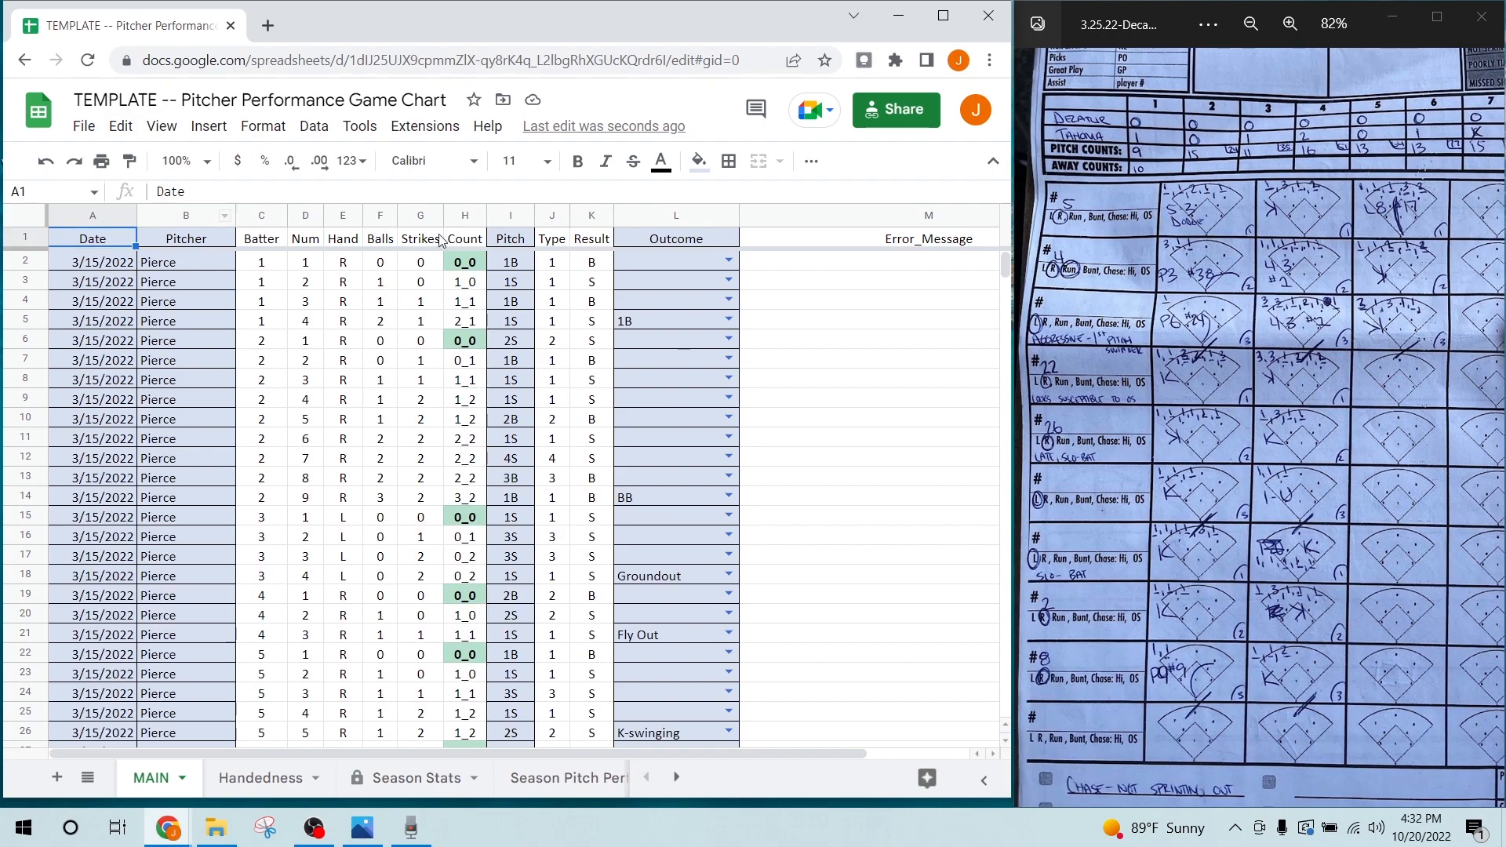
click(944, 16)
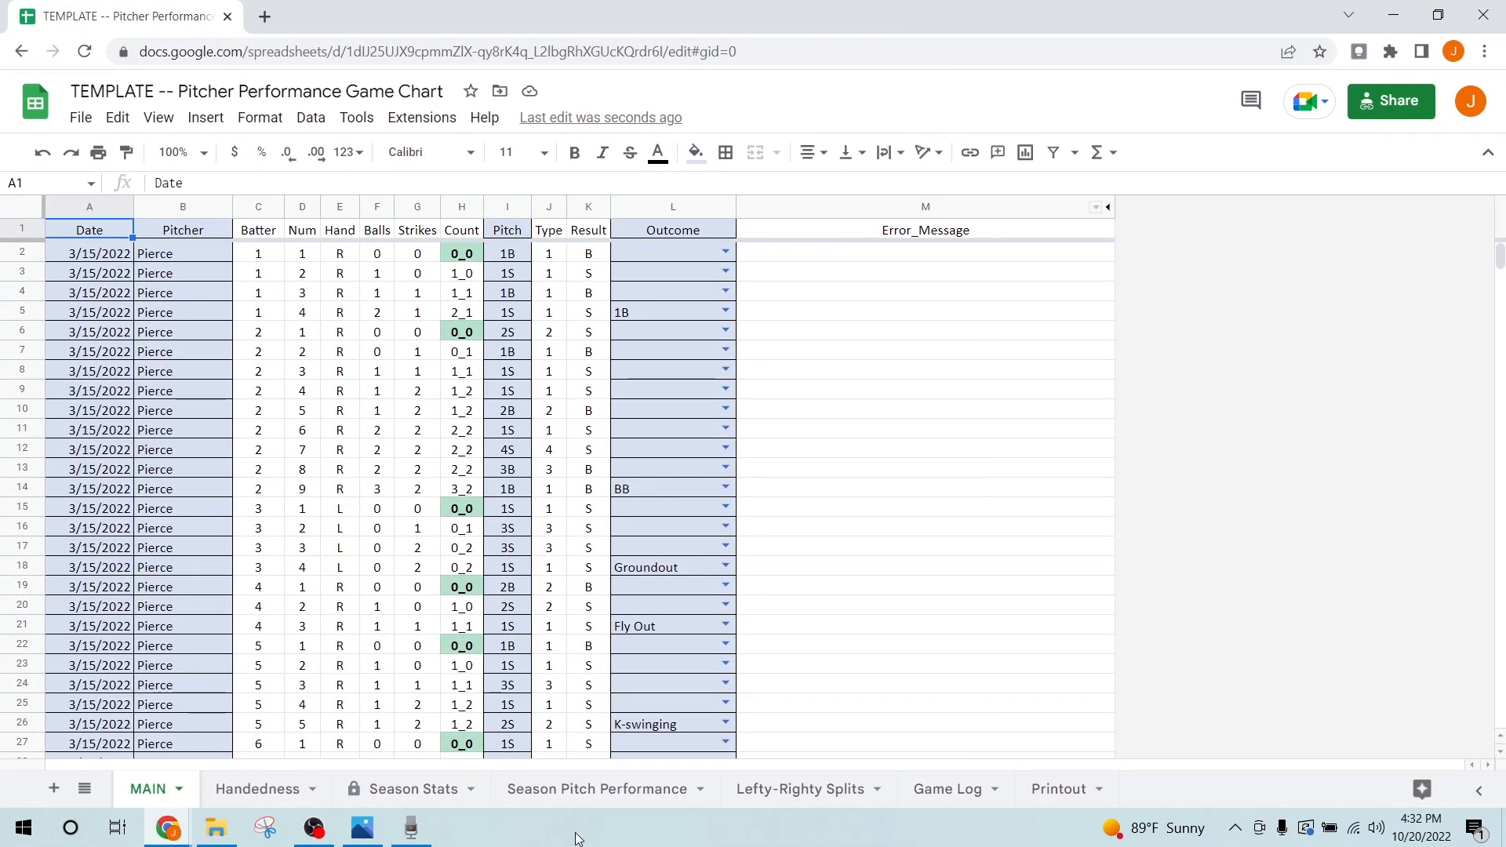
click(582, 800)
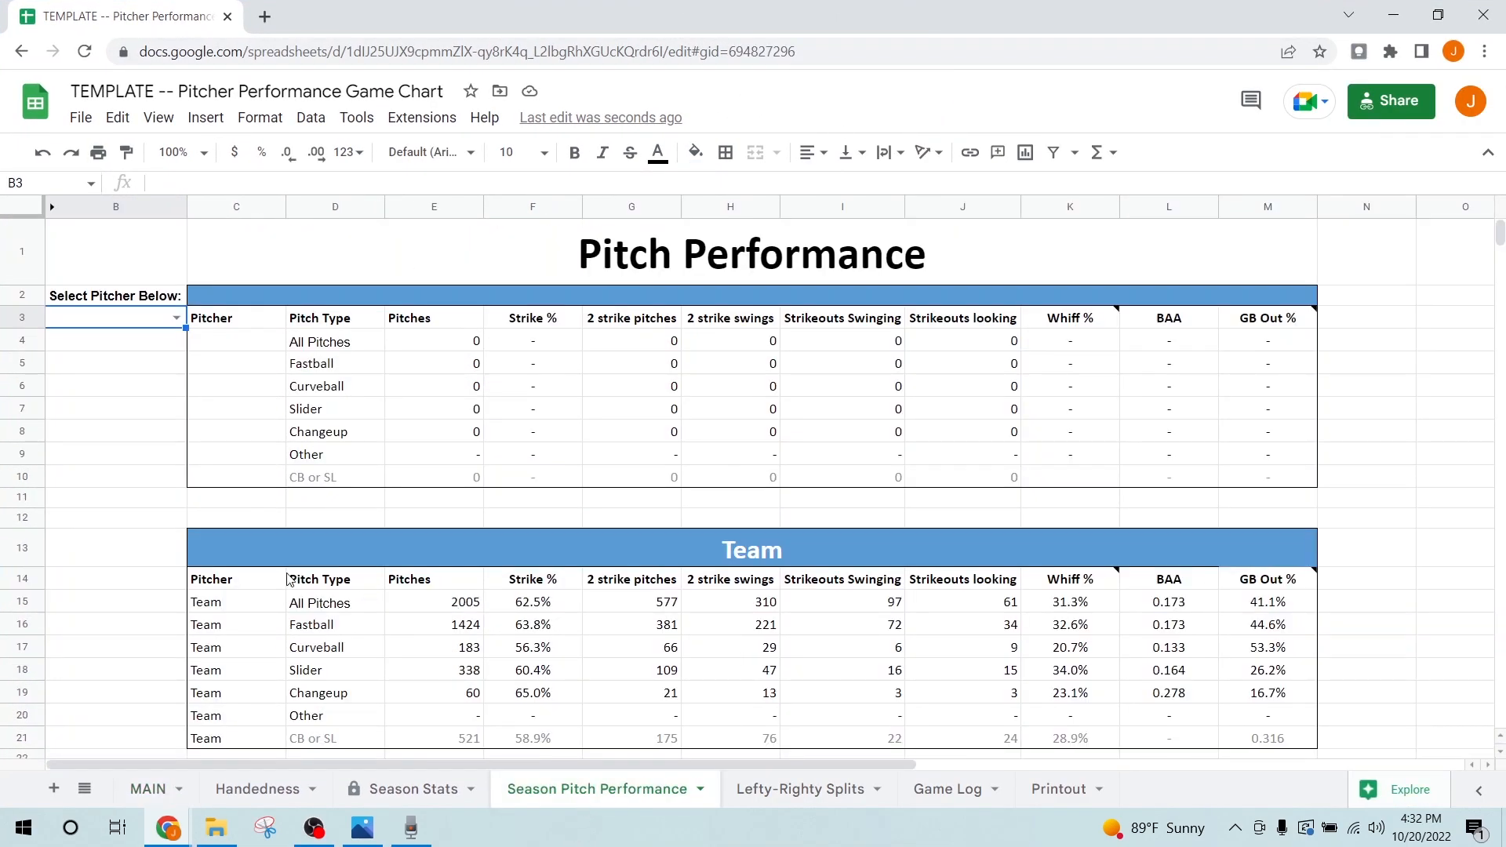
click(176, 318)
click(130, 423)
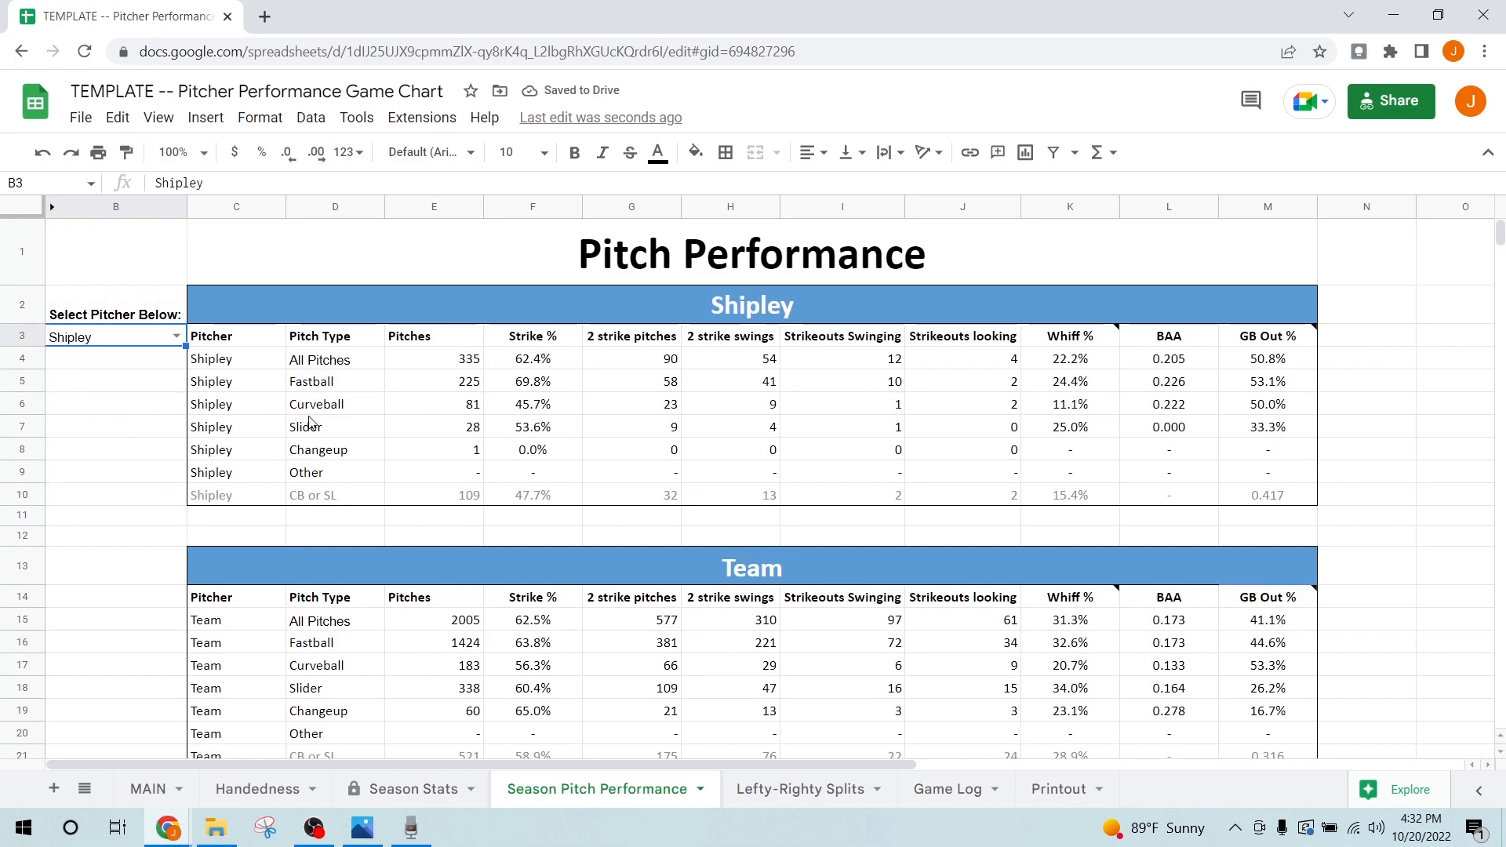
- Compare the selected pitcher's curveball Strike % and Whiff % with the team's curveball figures
click(511, 416)
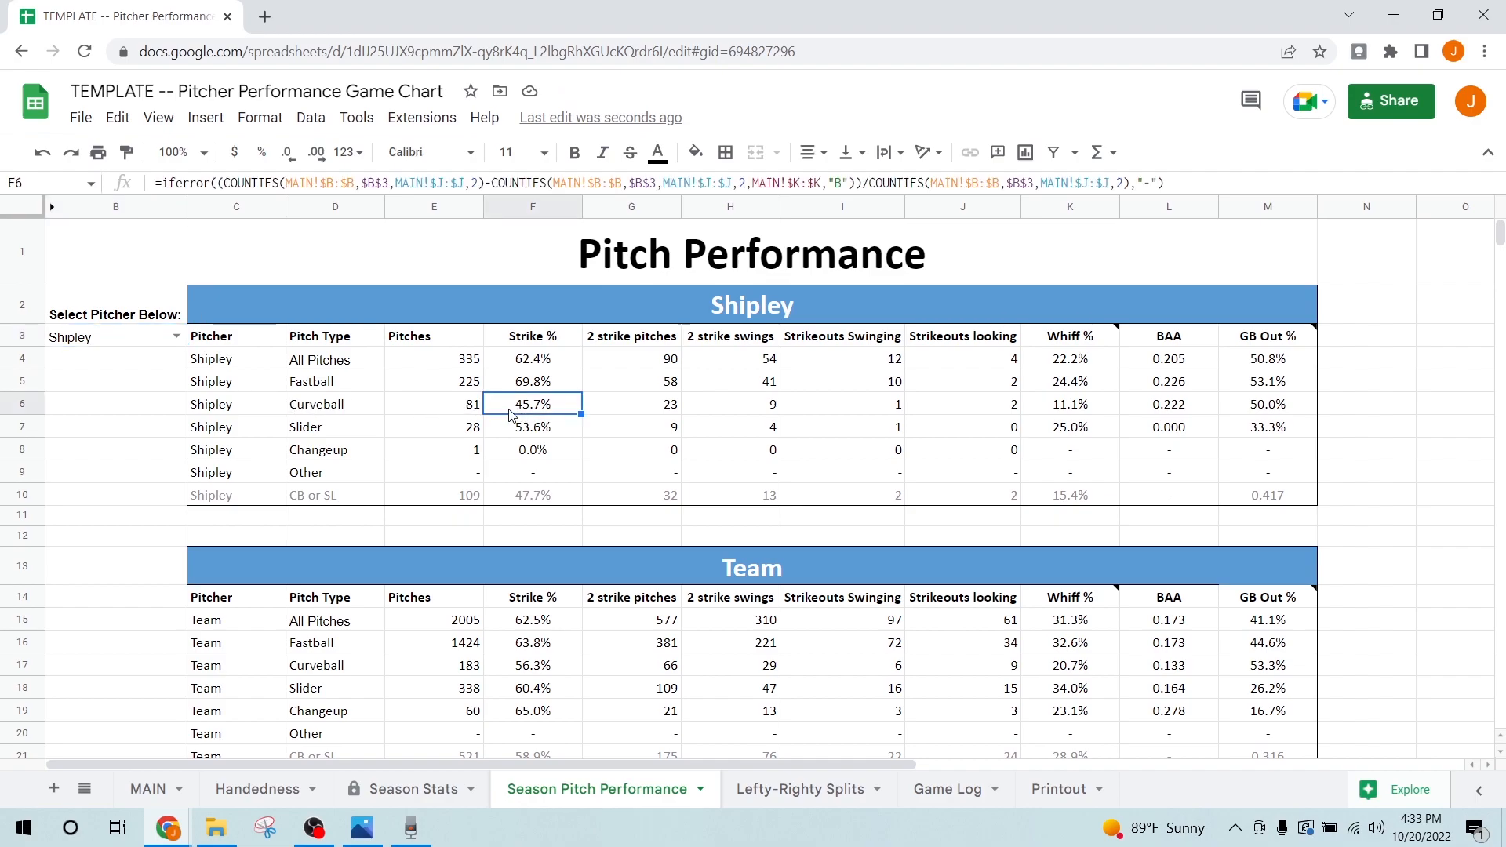
click(1090, 415)
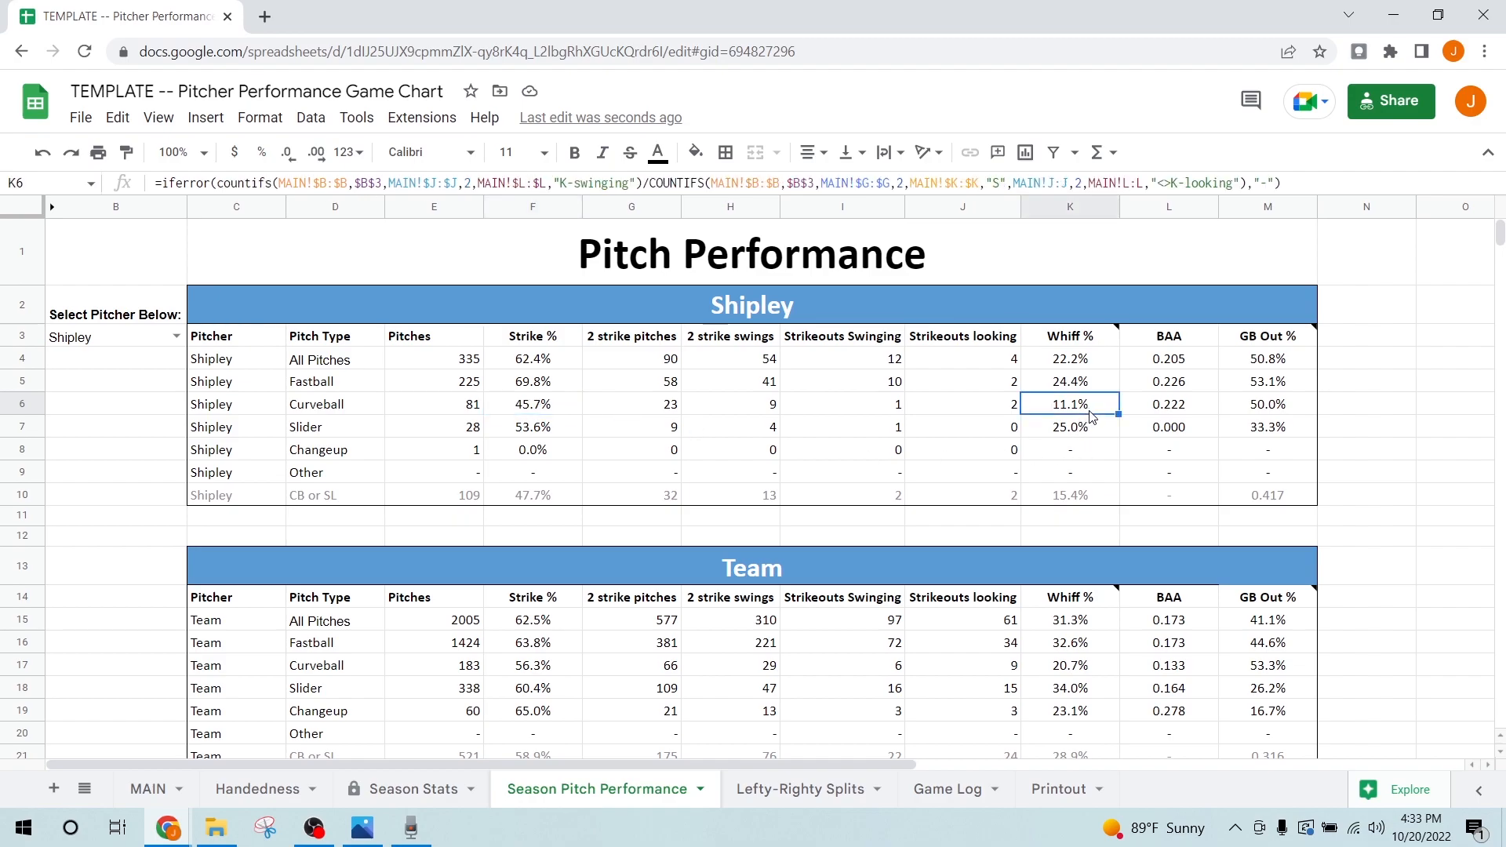
click(535, 668)
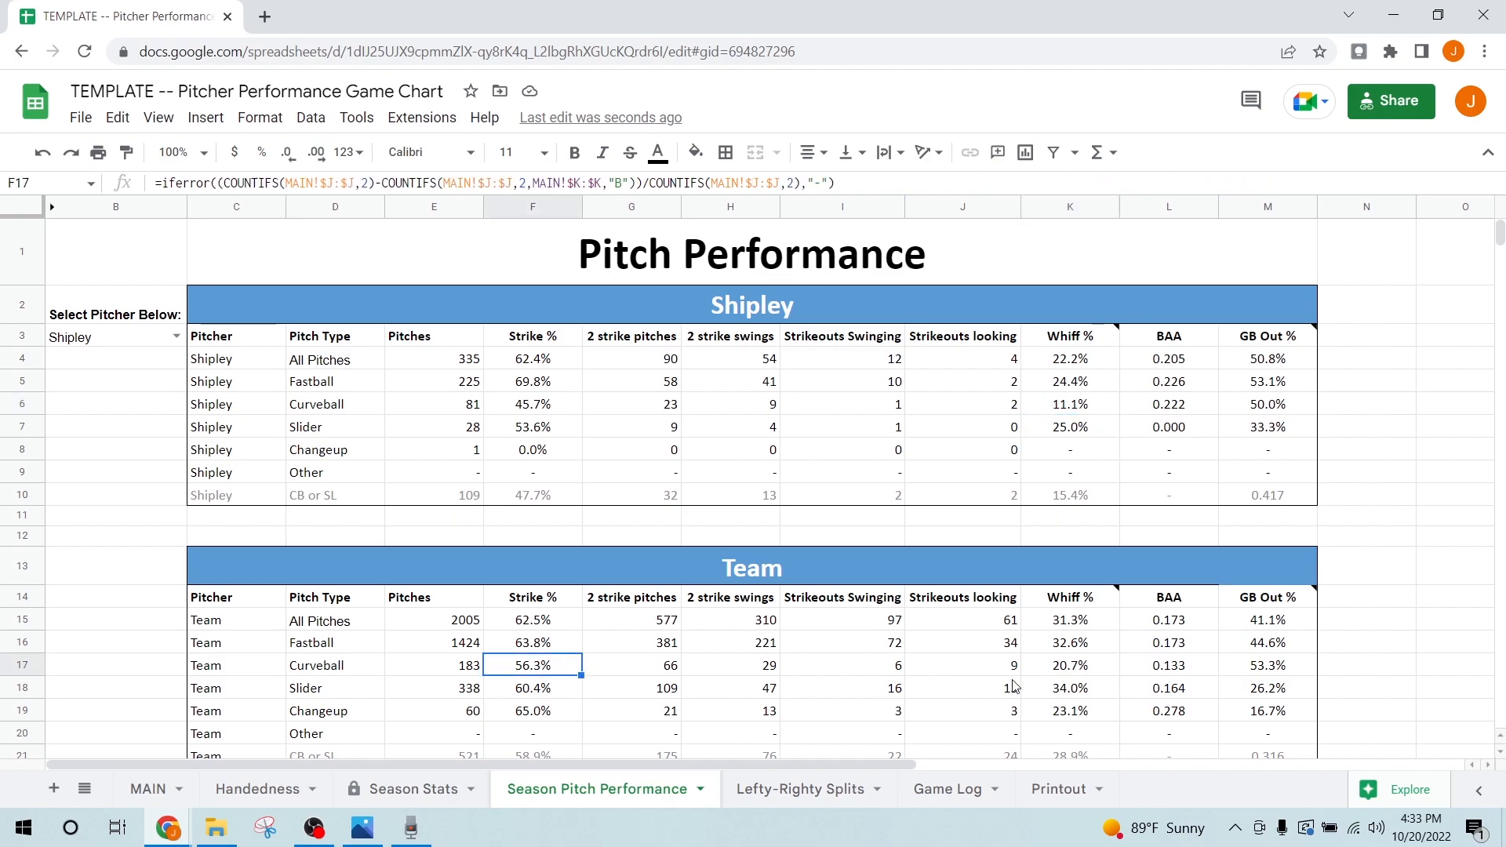
click(1073, 676)
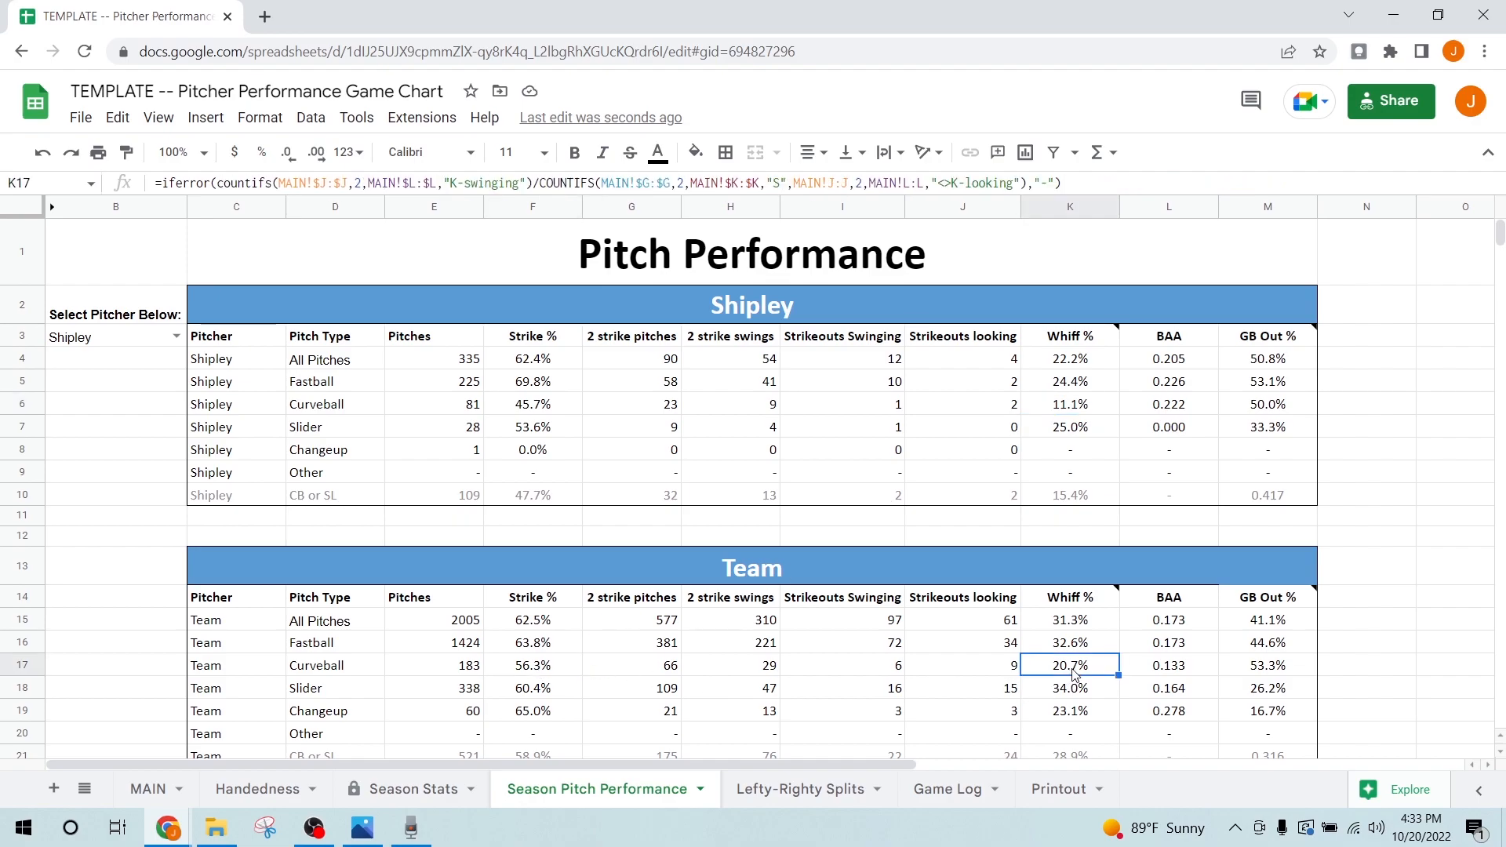
click(1069, 411)
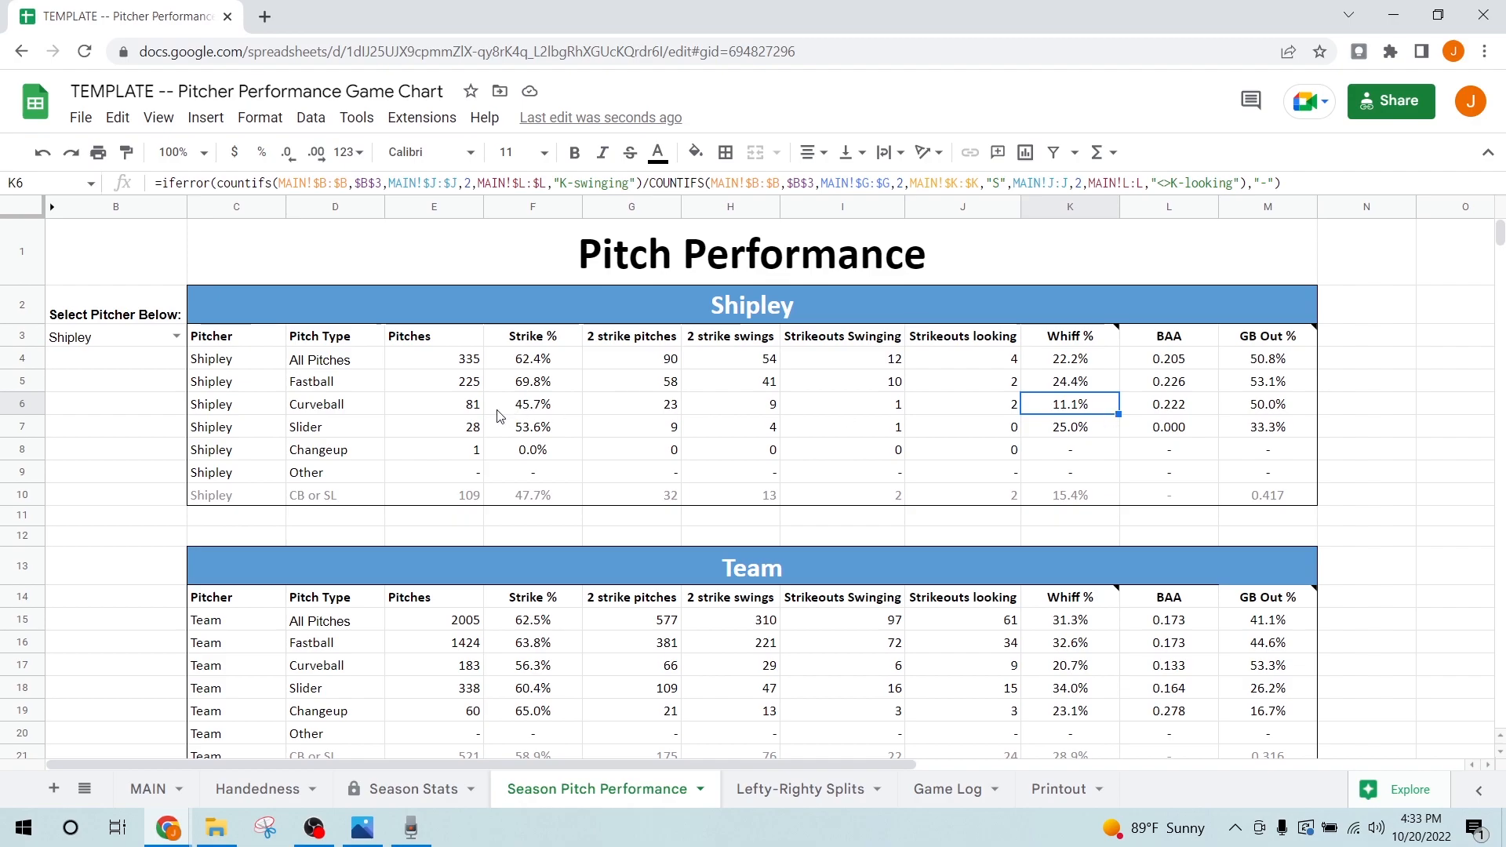
click(424, 430)
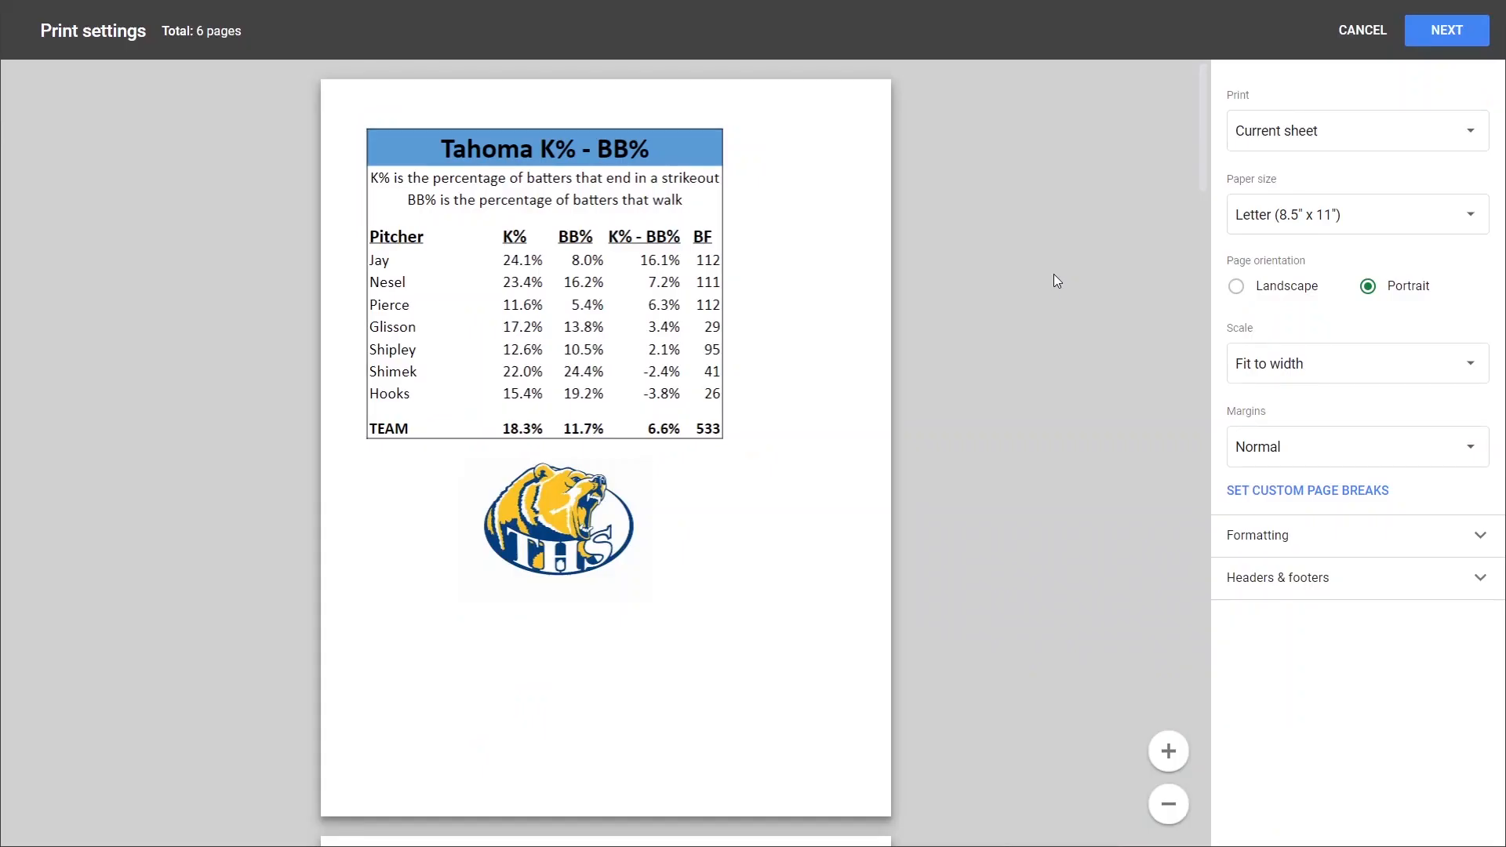
- Review the print preview pages covering K% - BB%, SLG, strike, first-pitch strike and whiff percentages
scroll(1053, 275, down, 10)
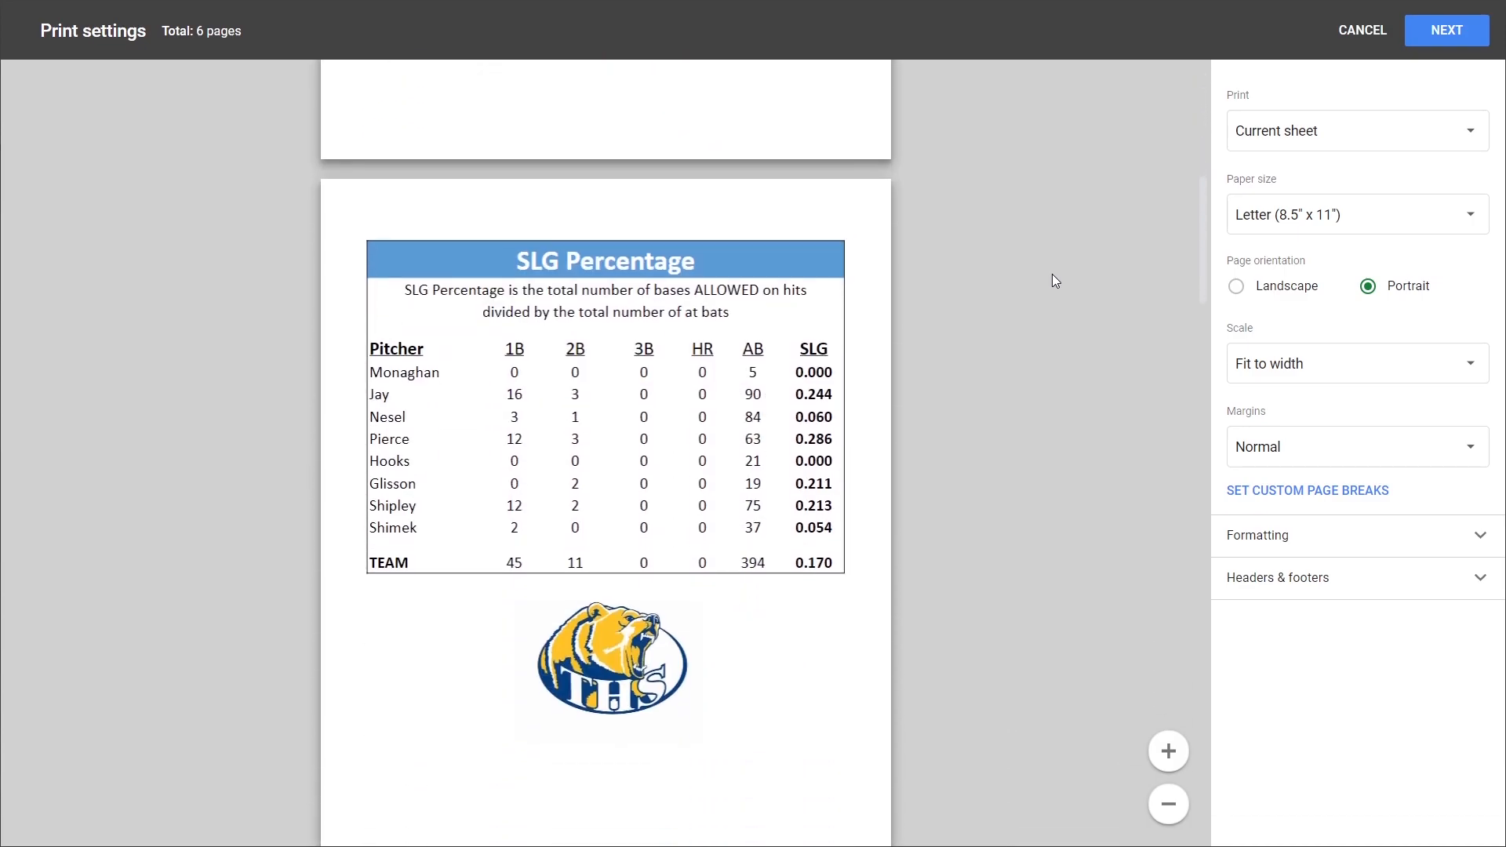
scroll(1053, 275, down, 10)
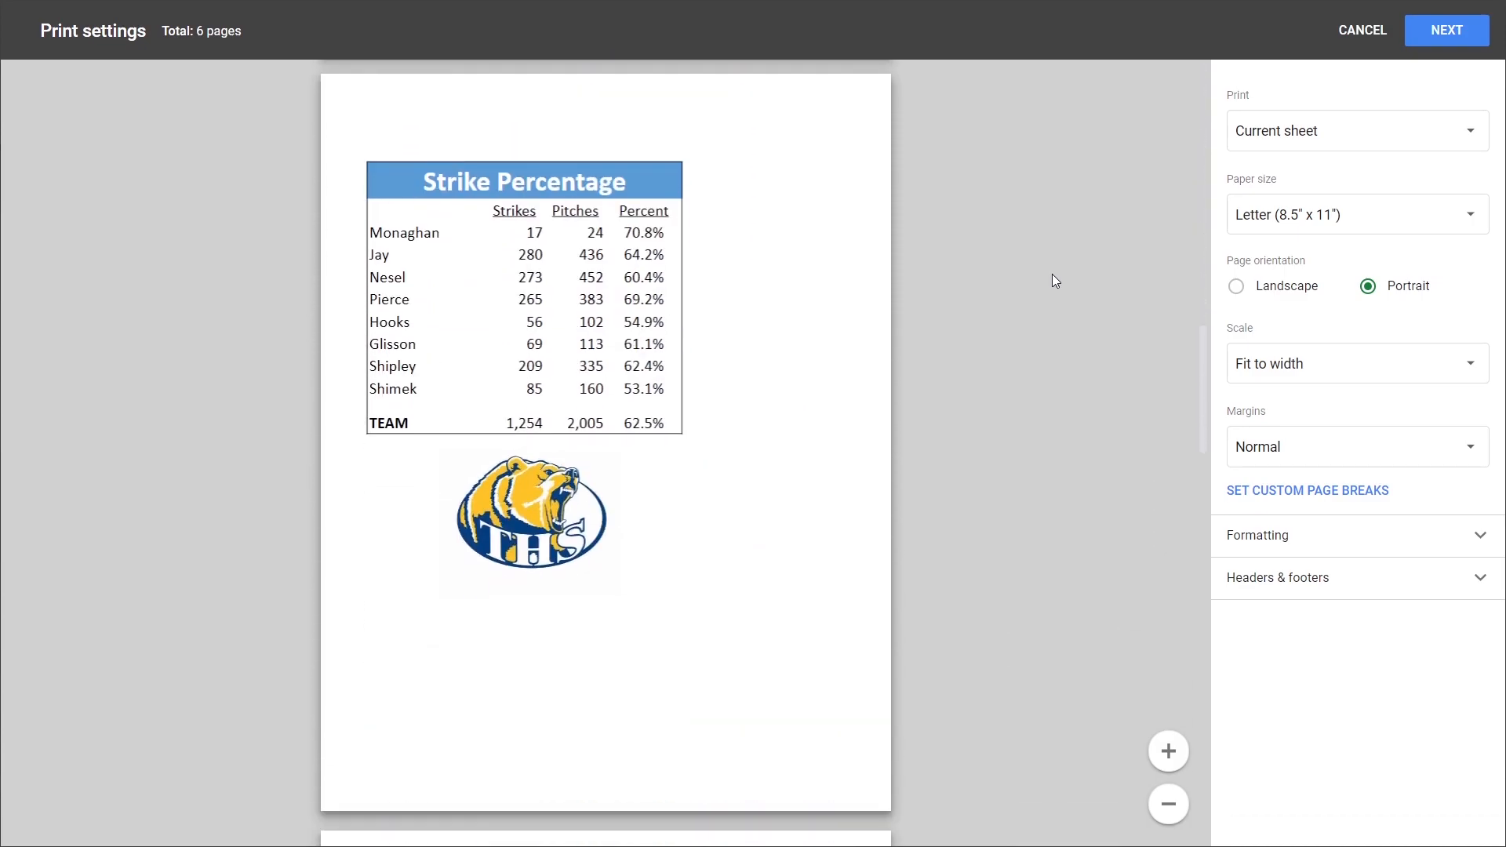
scroll(1052, 274, down, 15)
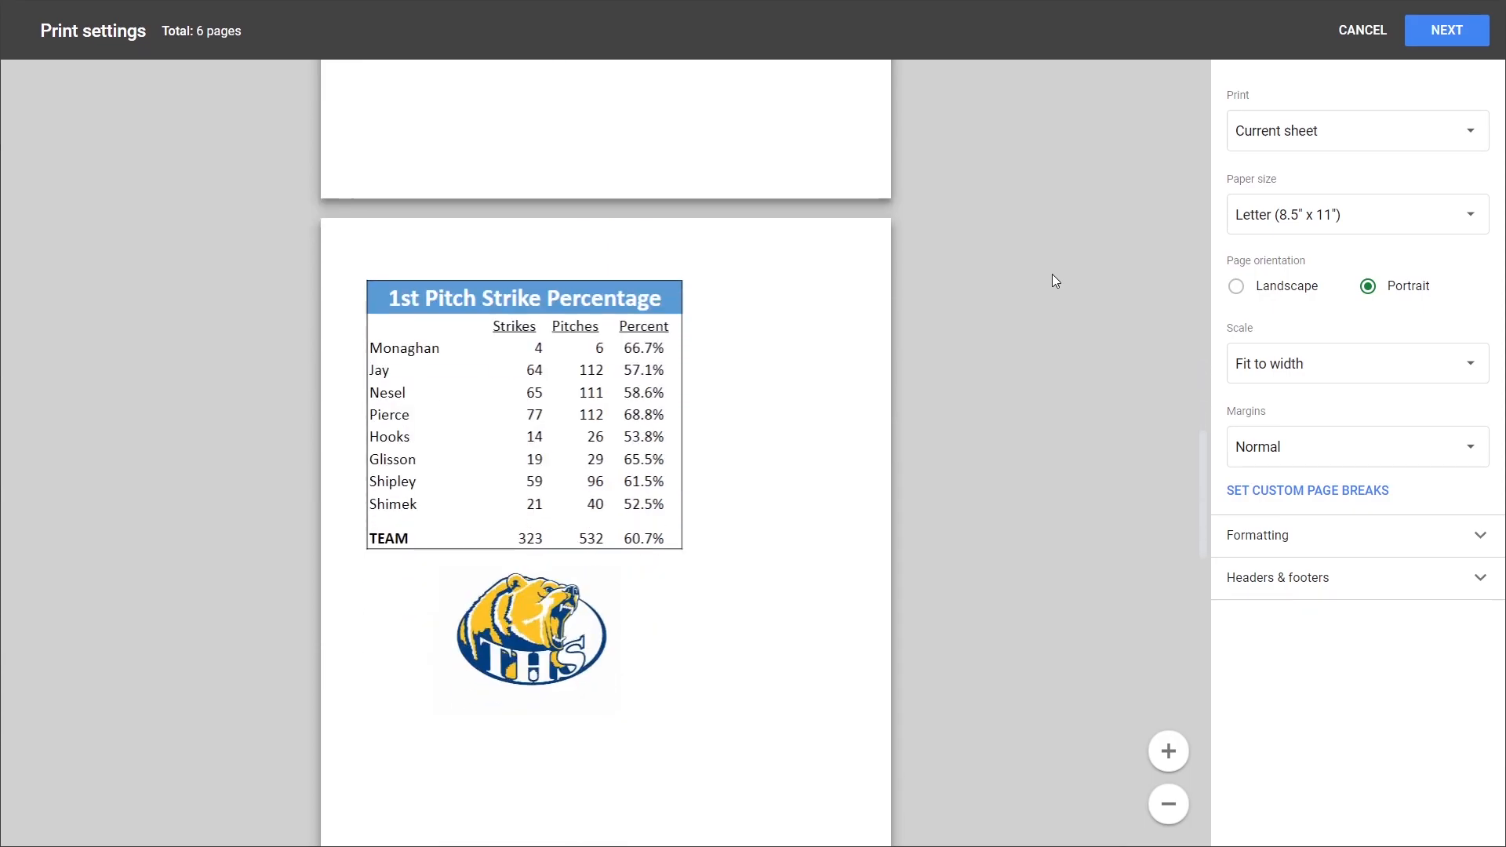
scroll(1052, 276, down, 12)
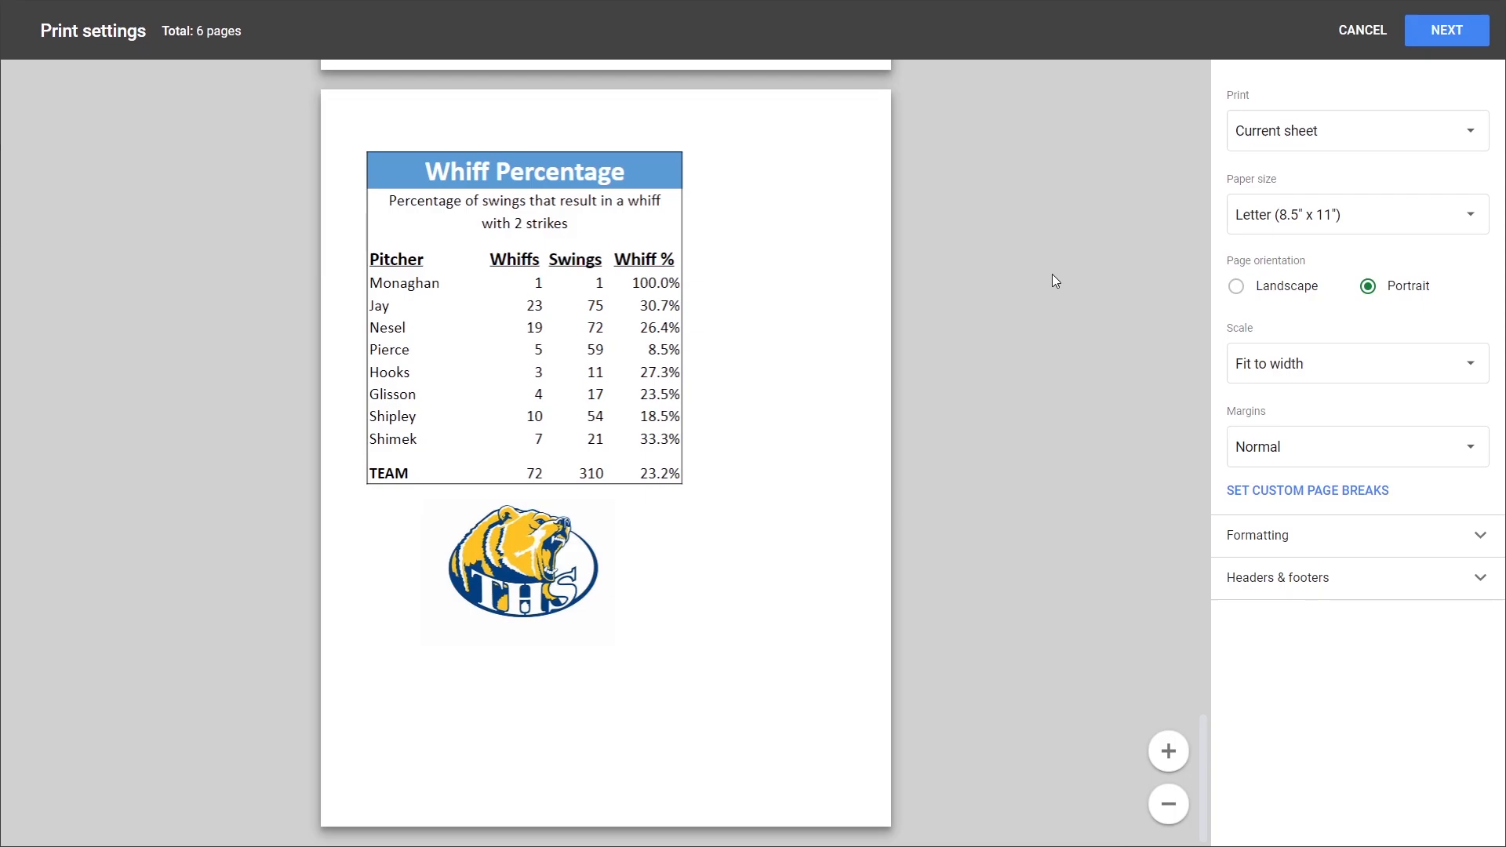
scroll(1053, 275, up, 20)
scroll(1053, 275, up, 10)
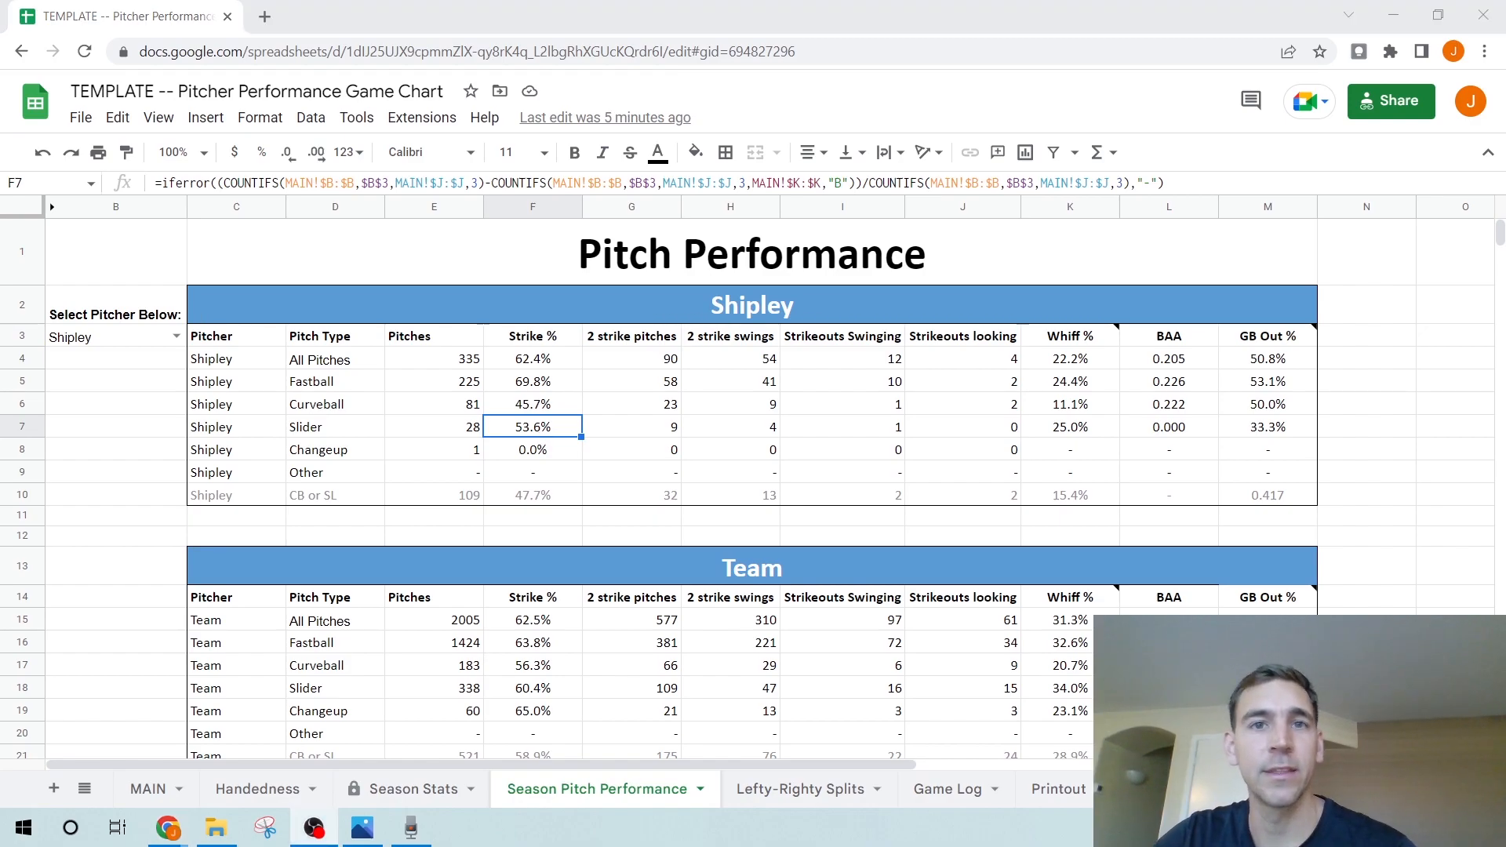
click(81, 117)
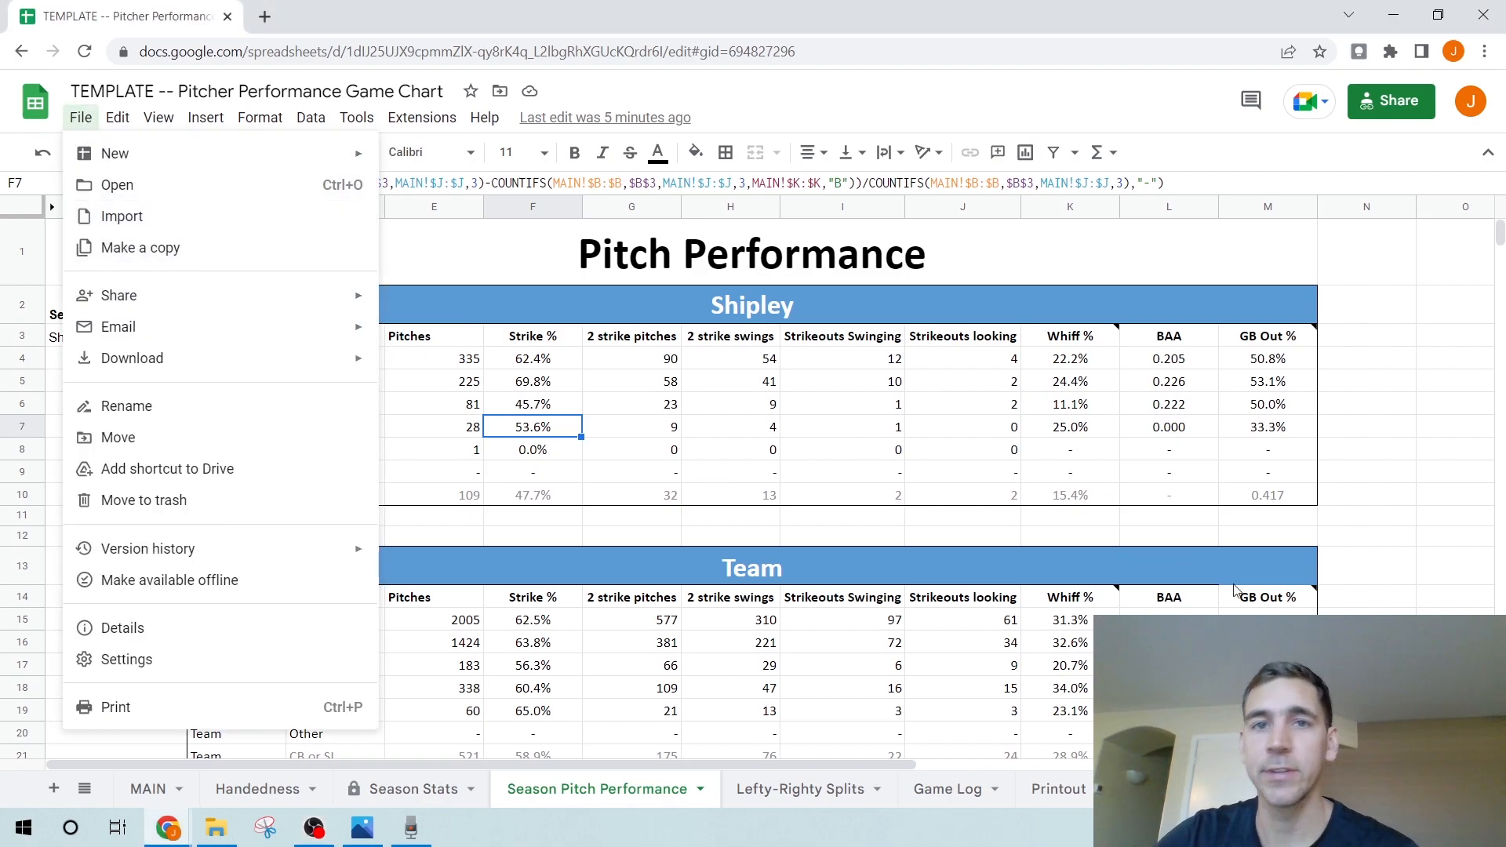
key(alt+Tab)
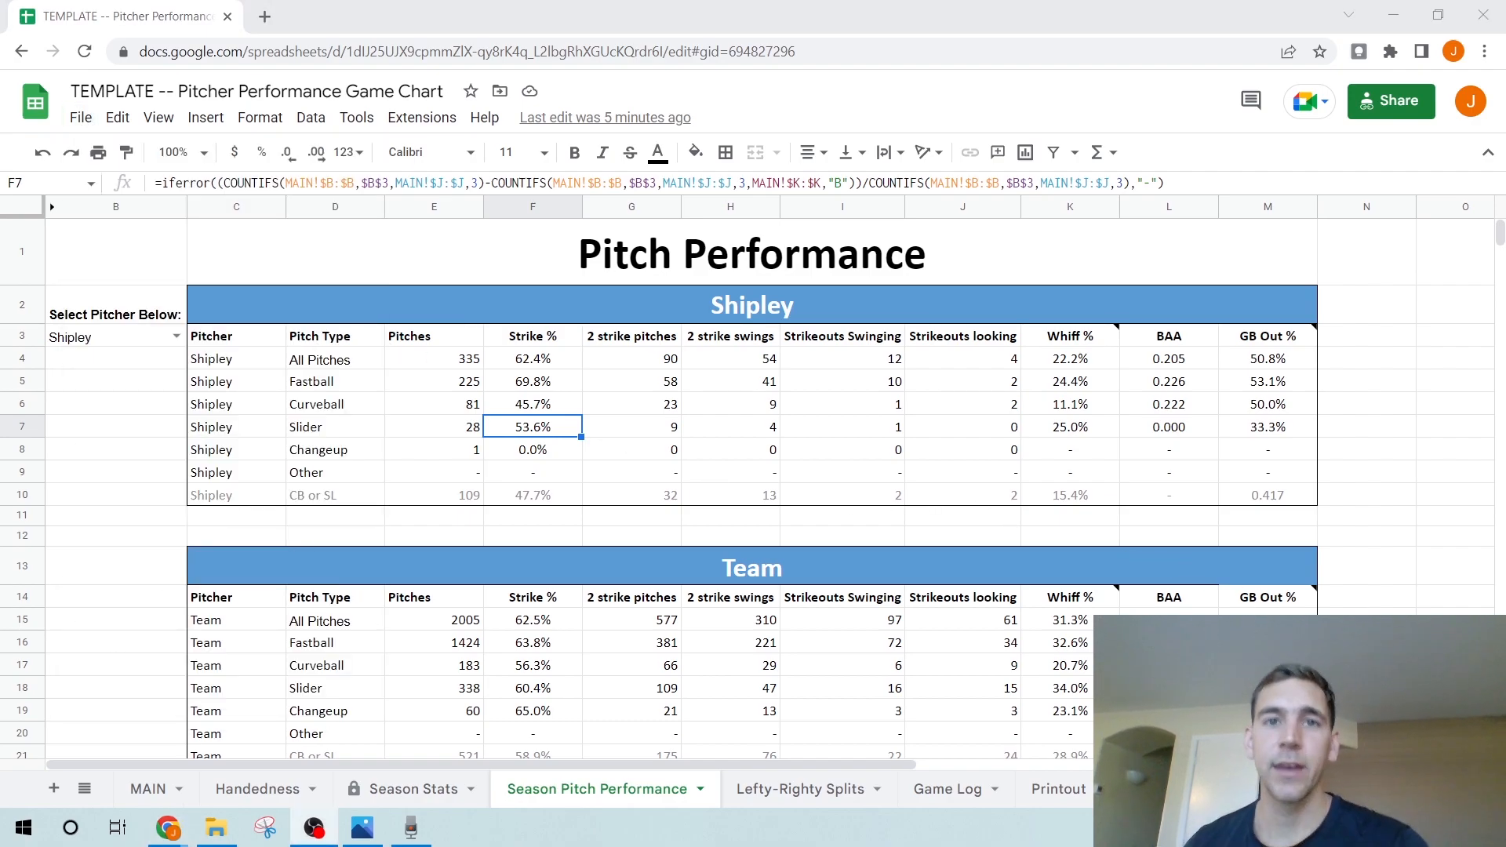